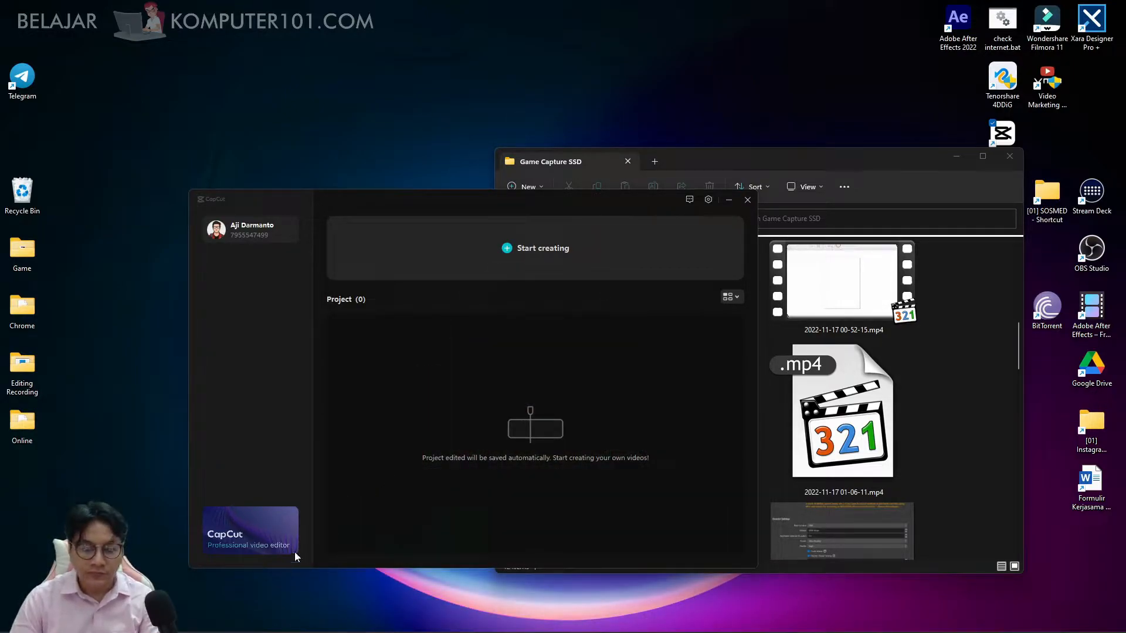
{"action": "left_click", "coordinate": [439, 256]}
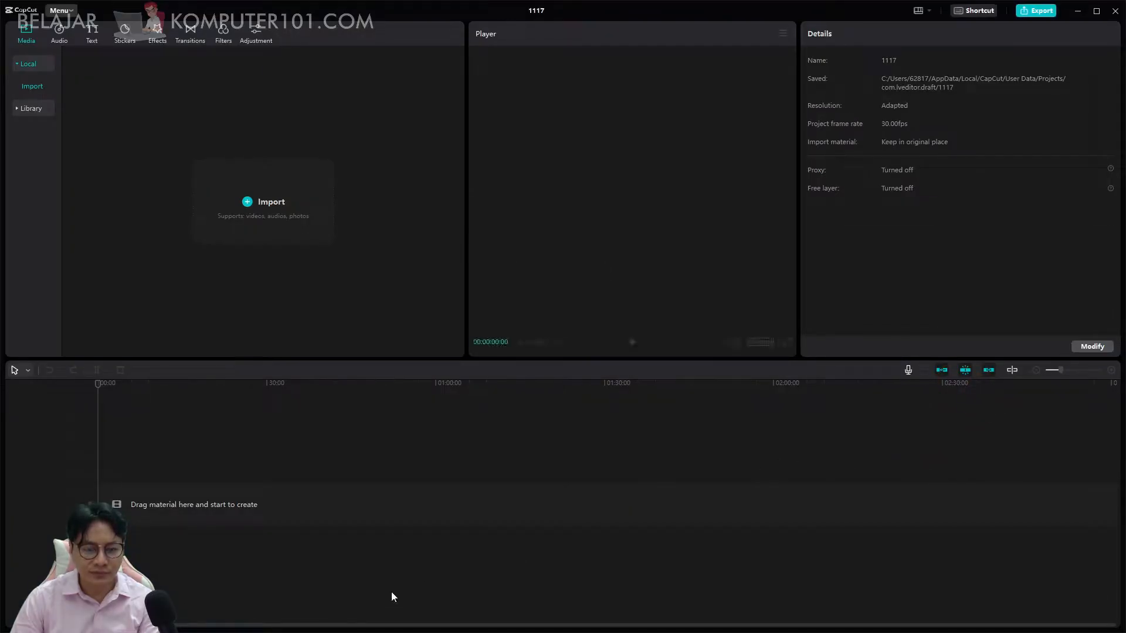
{"action": "key", "text": "alt+Tab"}
{"action": "key", "text": "alt+Tab"}
{"action": "key", "text": "alt+Tab"}
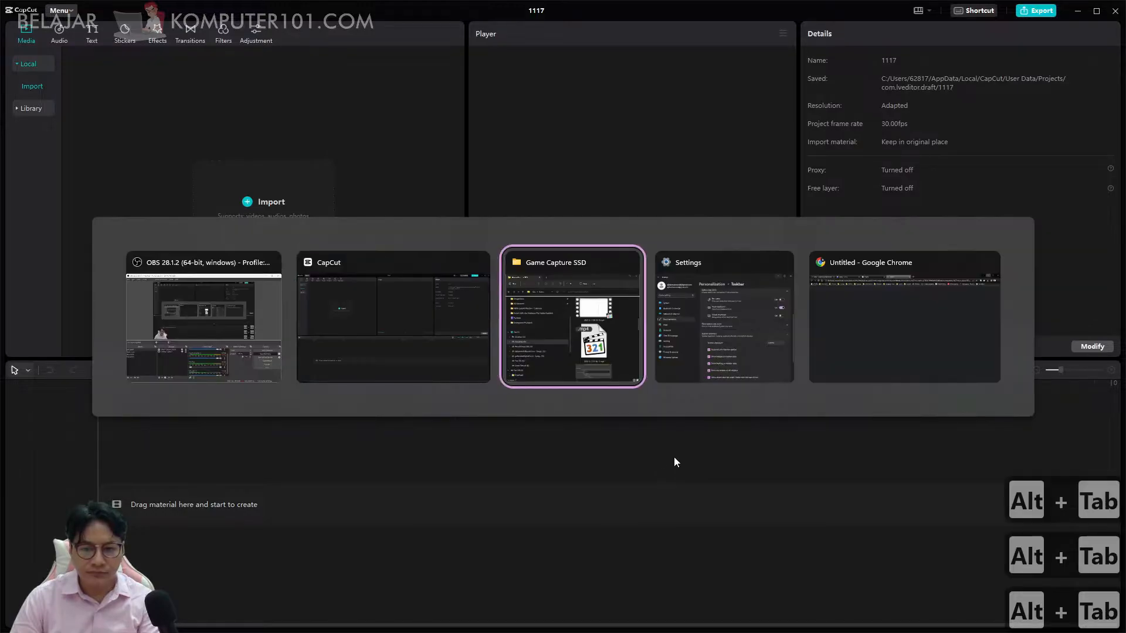
{"action": "left_click", "coordinate": [874, 295]}
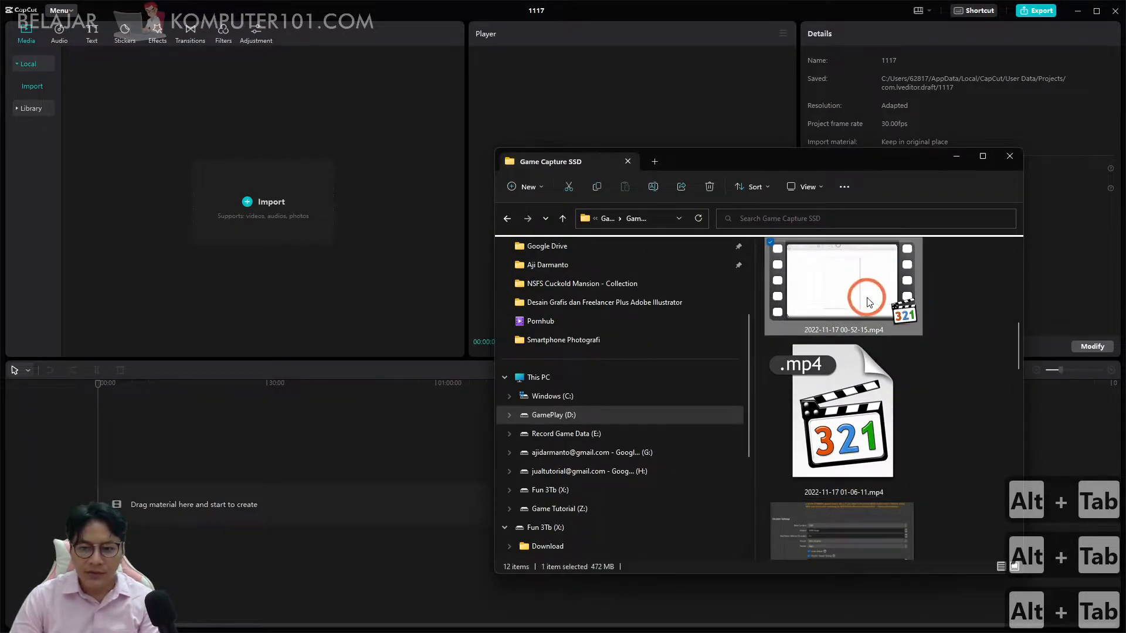
{"action": "left_click_drag", "start_coordinate": [873, 295], "coordinate": [212, 255]}
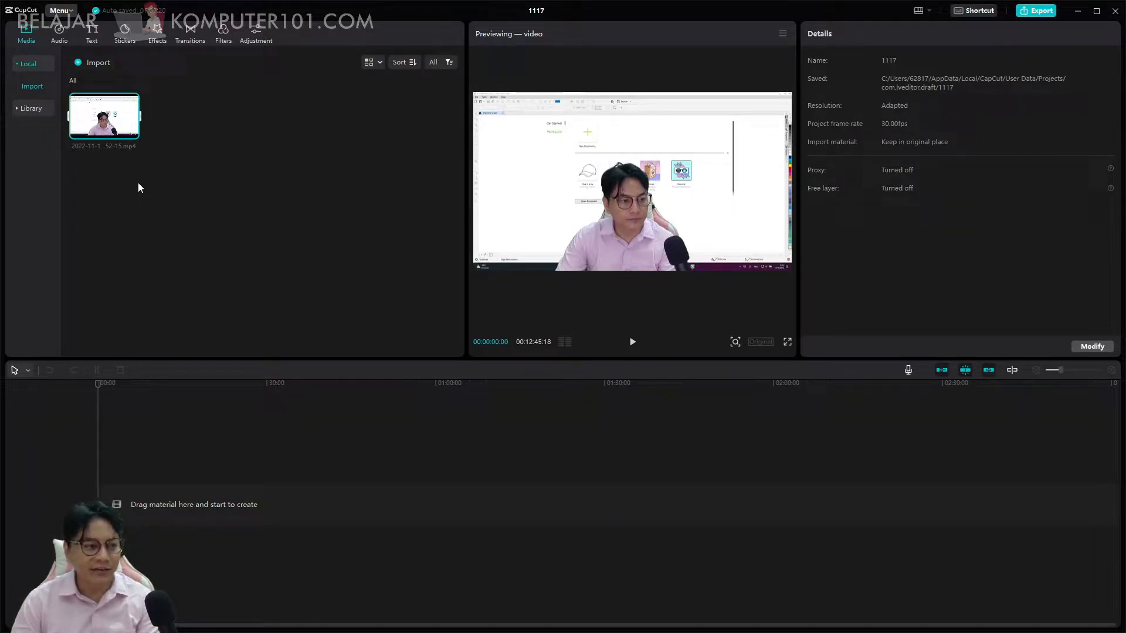
Switch to OBS, check the audio track in the recording output settings, and leave the settings without saving.
{"action": "left_click_drag", "start_coordinate": [0, 98], "coordinate": [642, 97]}
{"action": "left_click", "coordinate": [635, 517]}
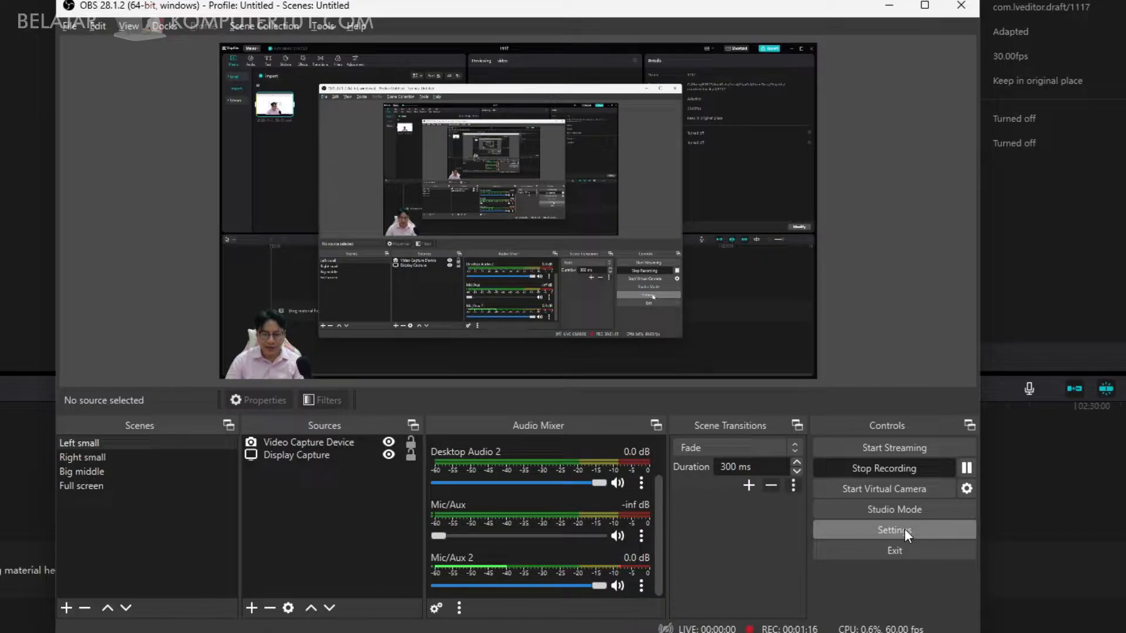
{"action": "left_click", "coordinate": [904, 529]}
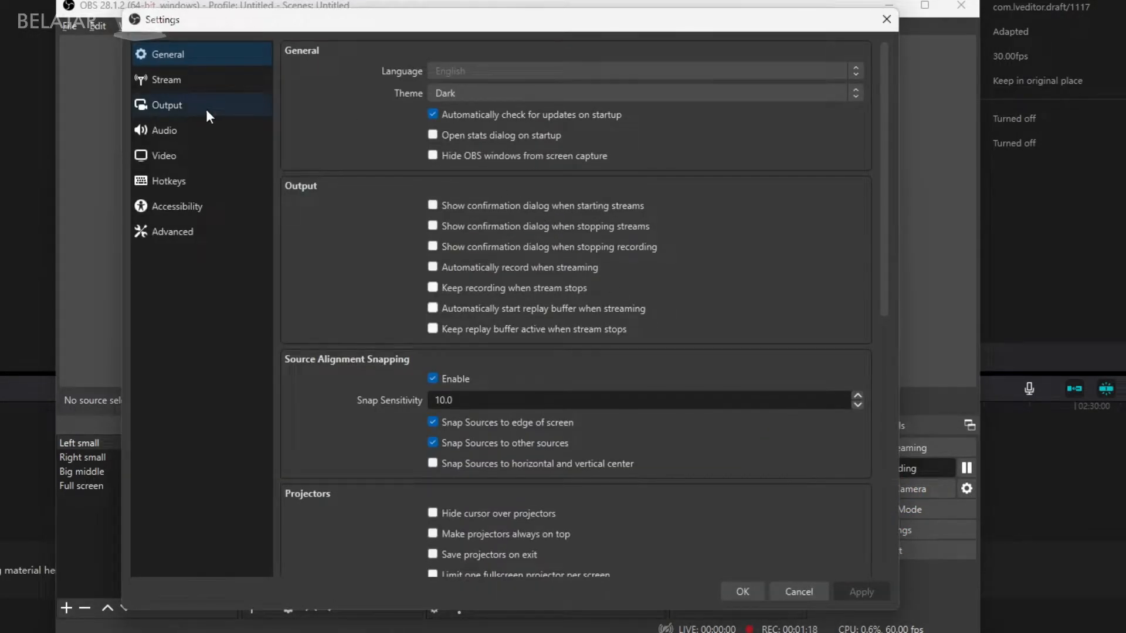
{"action": "left_click", "coordinate": [206, 109]}
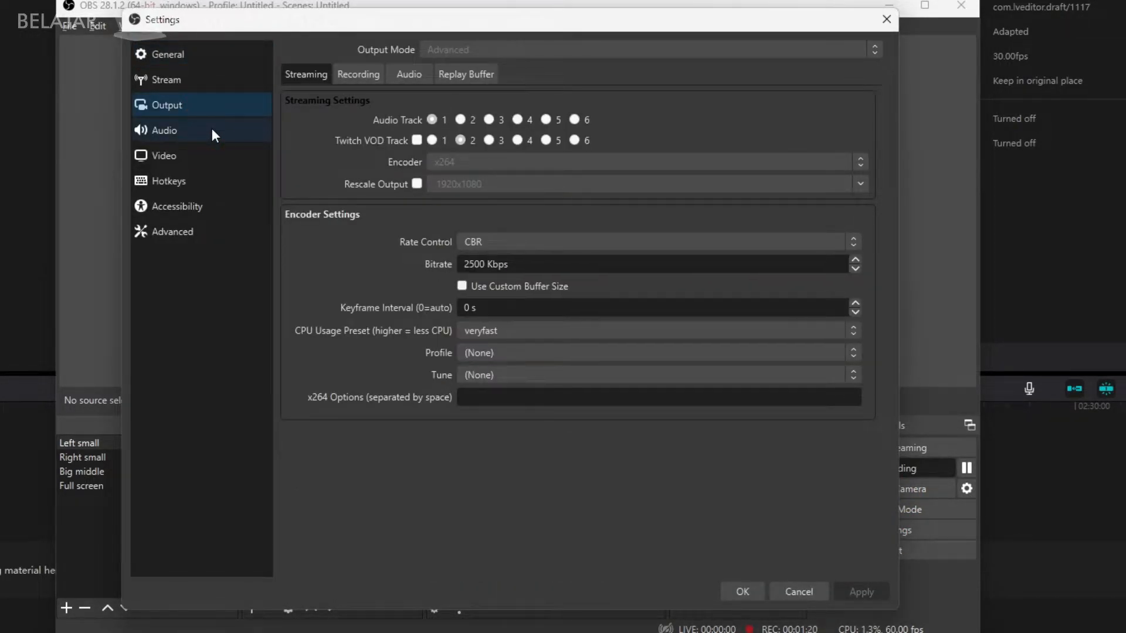
{"action": "left_click", "coordinate": [351, 80]}
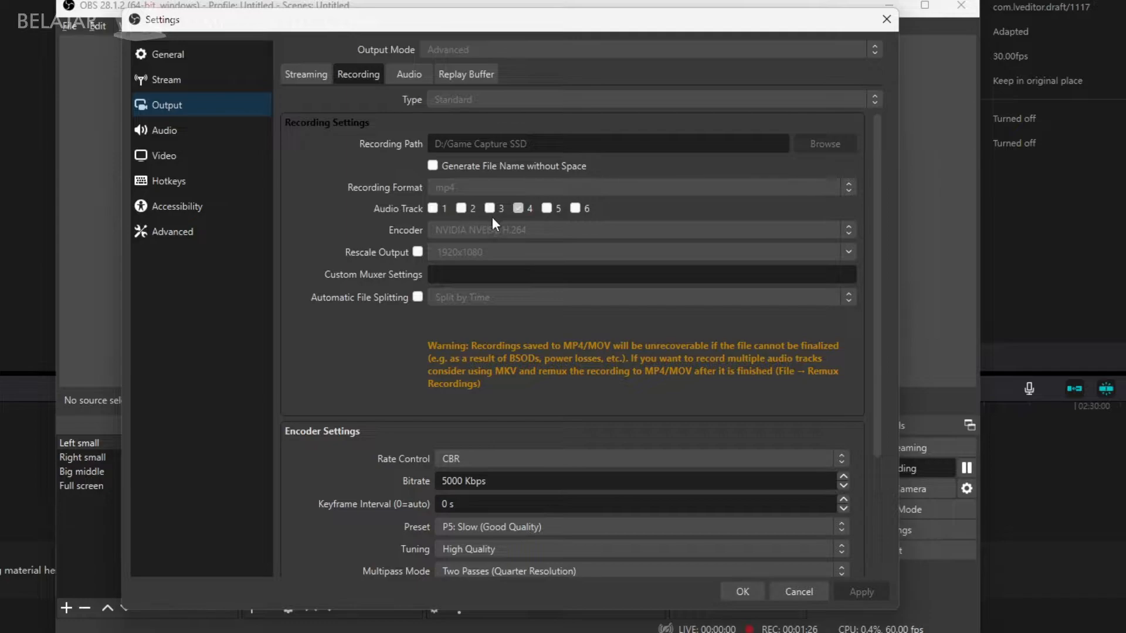
{"action": "left_click", "coordinate": [518, 209]}
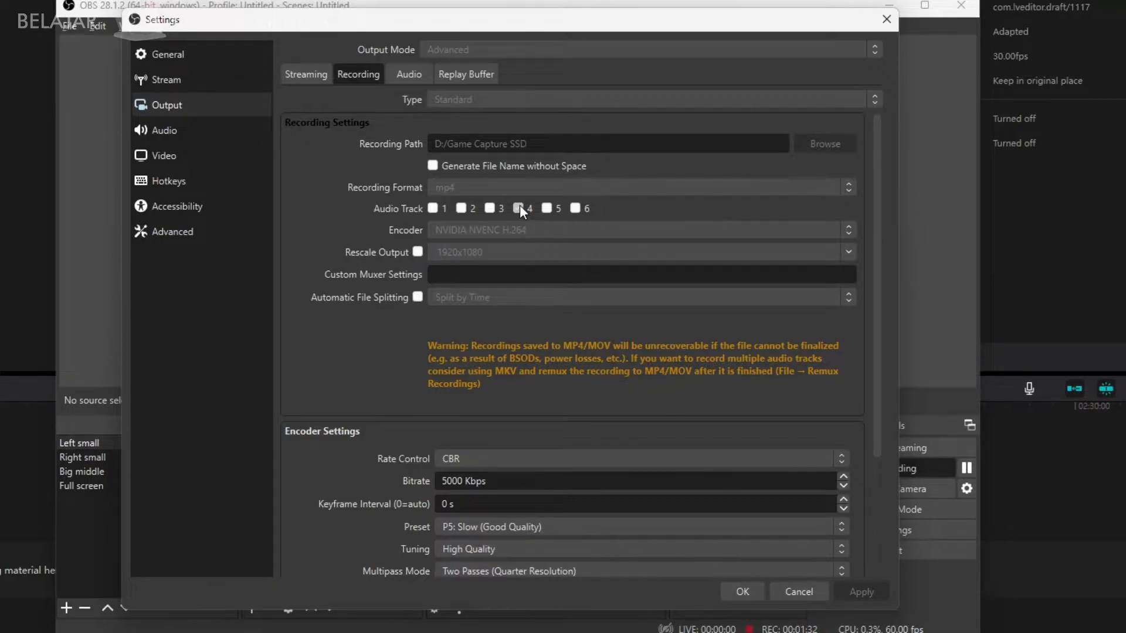
{"action": "left_click", "coordinate": [798, 593]}
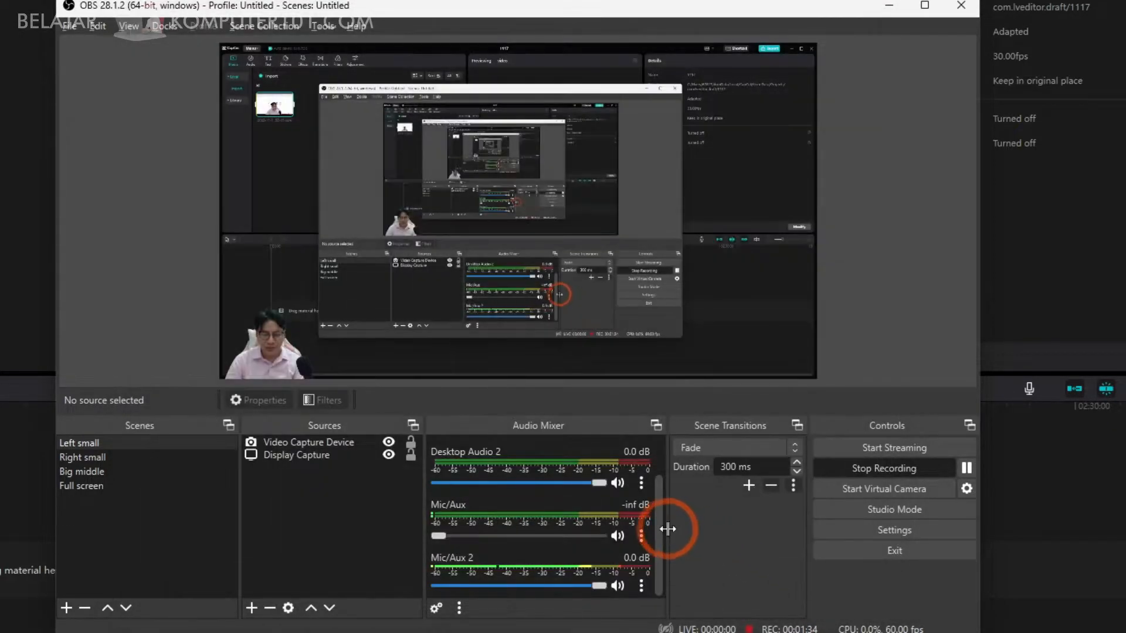
Check the track assignments in the advanced audio properties of Mic/Aux 2, and return to CapCut.
{"action": "left_click", "coordinate": [643, 584]}
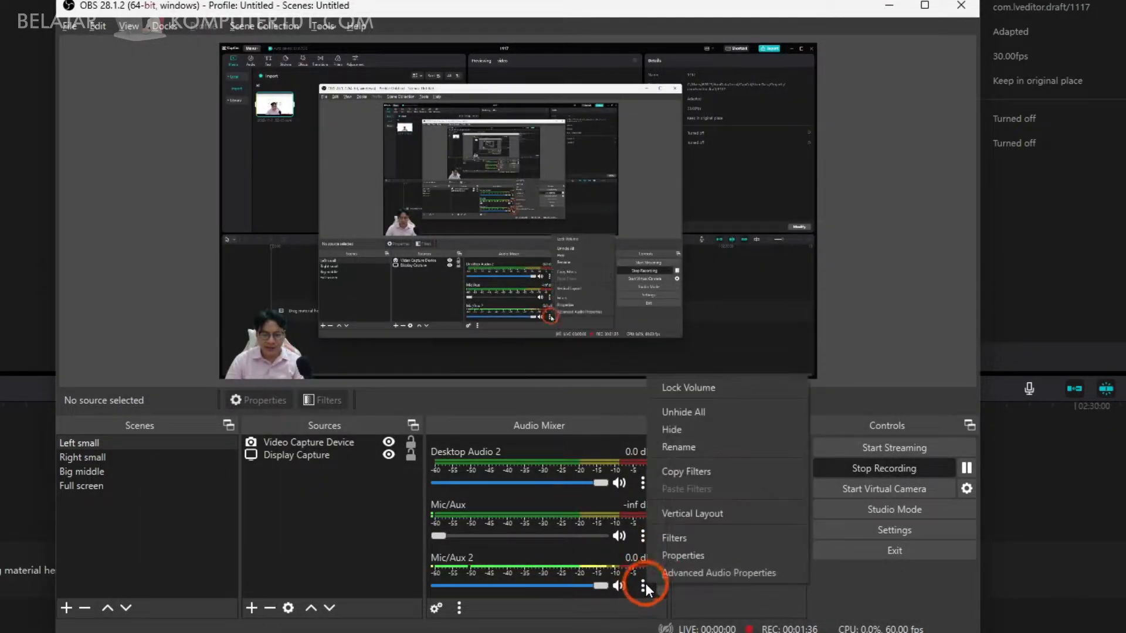
{"action": "left_click", "coordinate": [675, 571]}
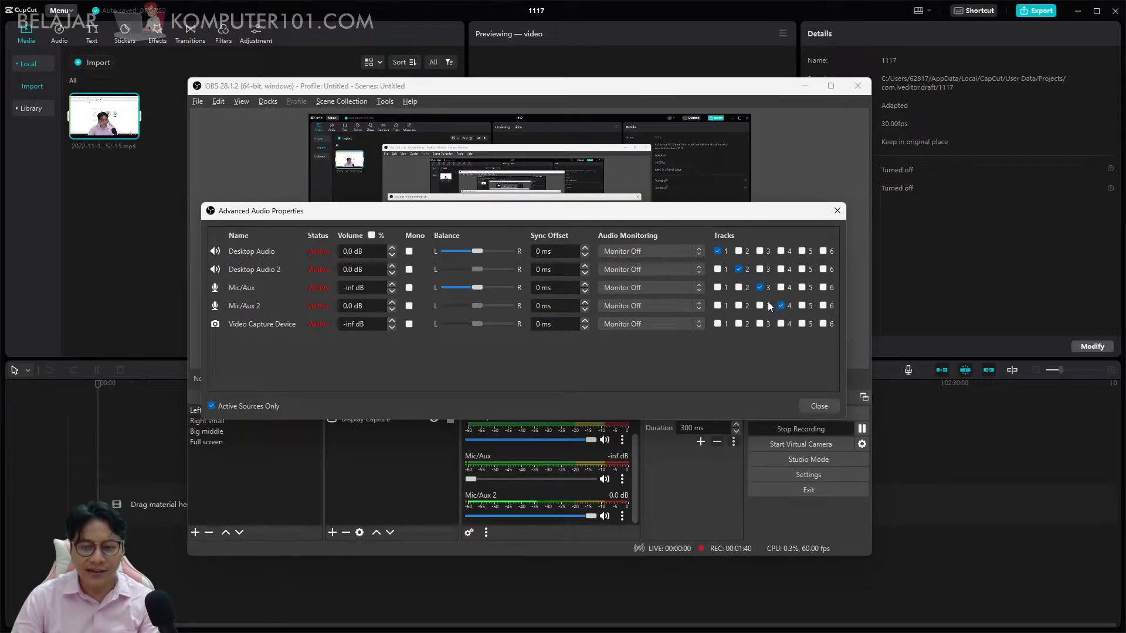
{"action": "left_click", "coordinate": [837, 211]}
{"action": "left_click_drag", "start_coordinate": [790, 85], "coordinate": [0, 76]}
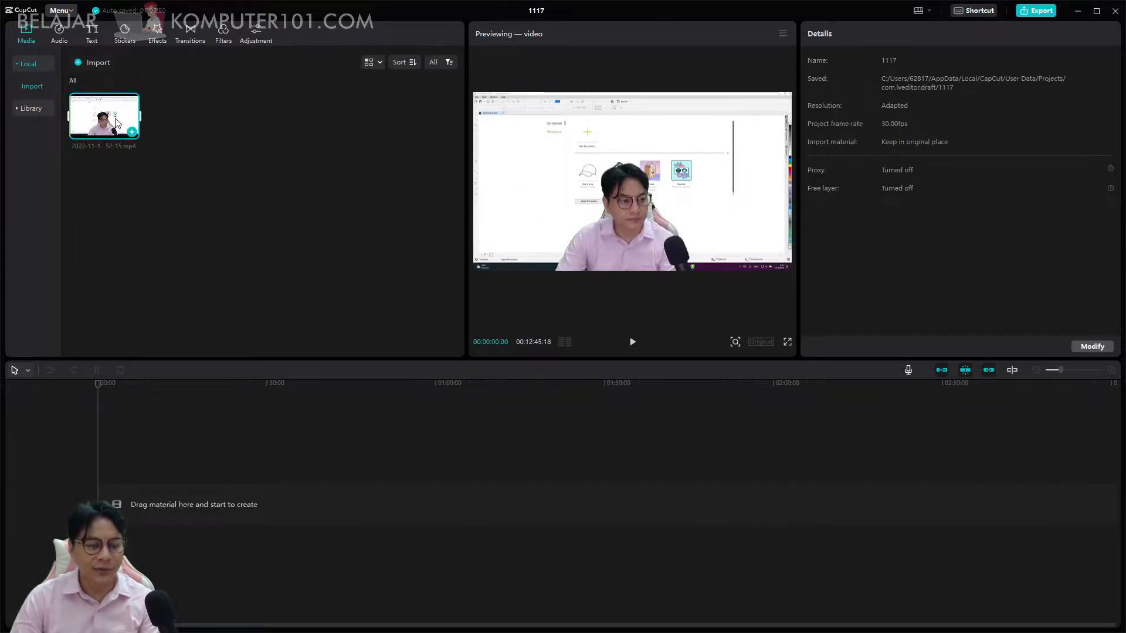
Add the imported video to the timeline and play its opening seconds.
{"action": "left_click", "coordinate": [133, 131]}
{"action": "left_click", "coordinate": [638, 342]}
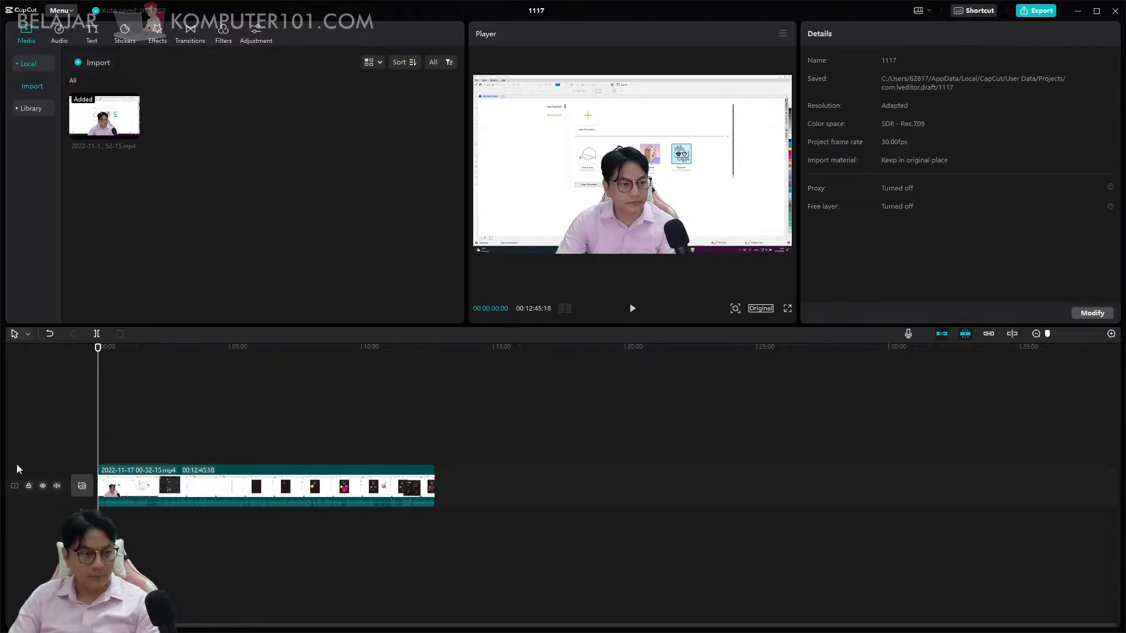
{"action": "left_click", "coordinate": [670, 485]}
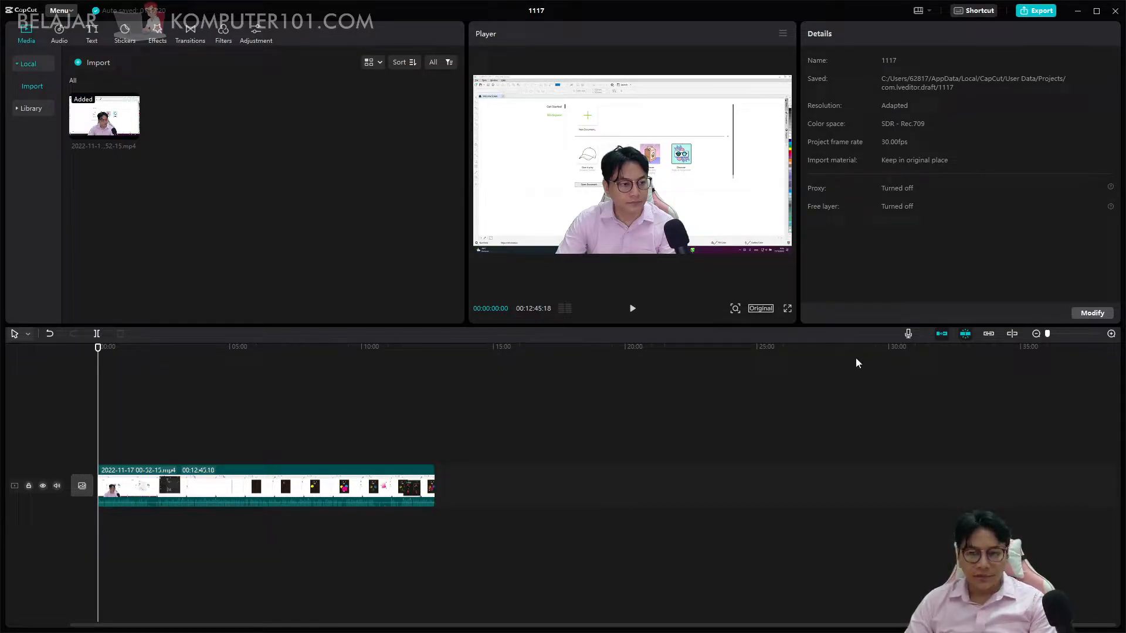
{"action": "scroll", "coordinate": [269, 356], "scroll_direction": "up", "scroll_amount": 8}
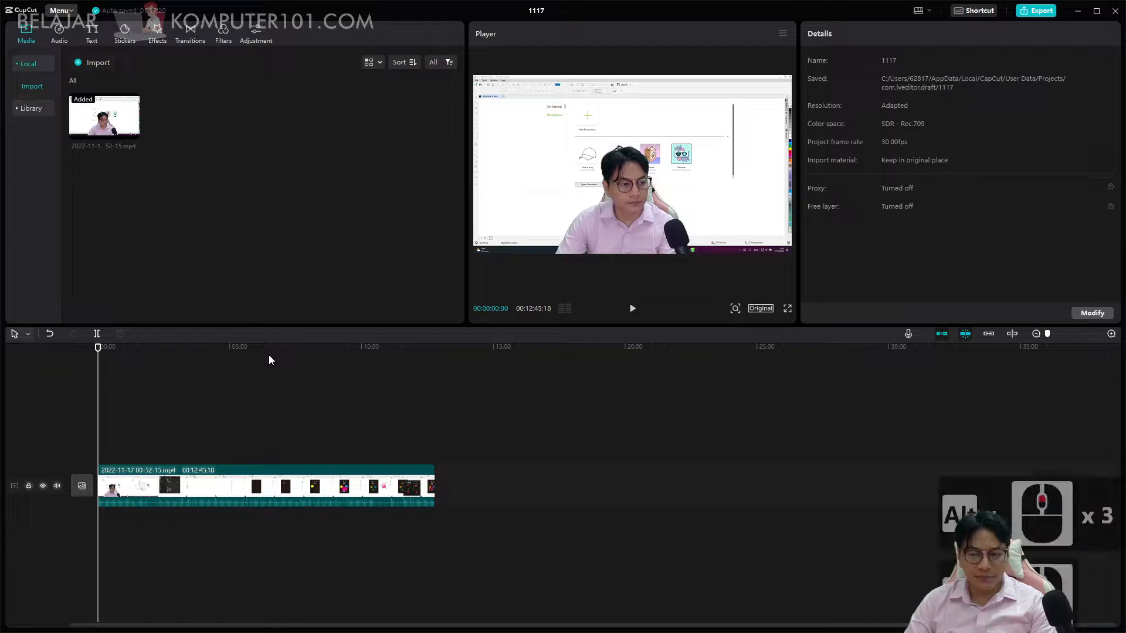
{"action": "scroll", "coordinate": [269, 356], "scroll_direction": "up", "scroll_amount": 8}
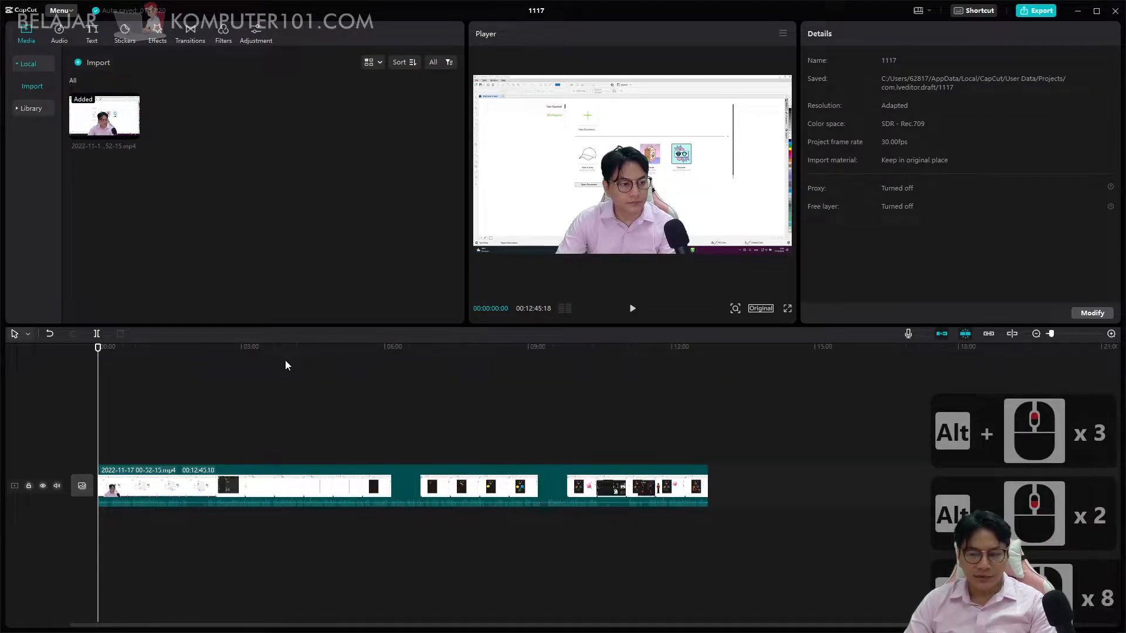
{"action": "scroll", "coordinate": [285, 360], "scroll_direction": "up", "scroll_amount": 1}
{"action": "scroll", "coordinate": [285, 361], "scroll_direction": "down", "scroll_amount": 1}
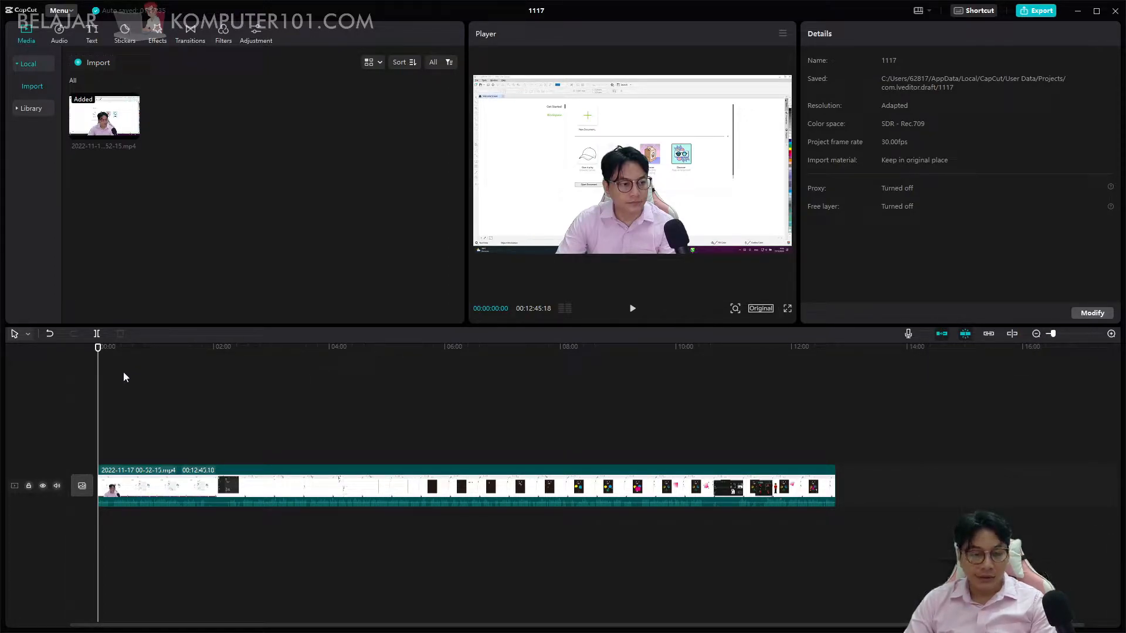
Browse the text effects, including the Pink category, and the Title category of the text templates.
{"action": "left_click", "coordinate": [89, 40]}
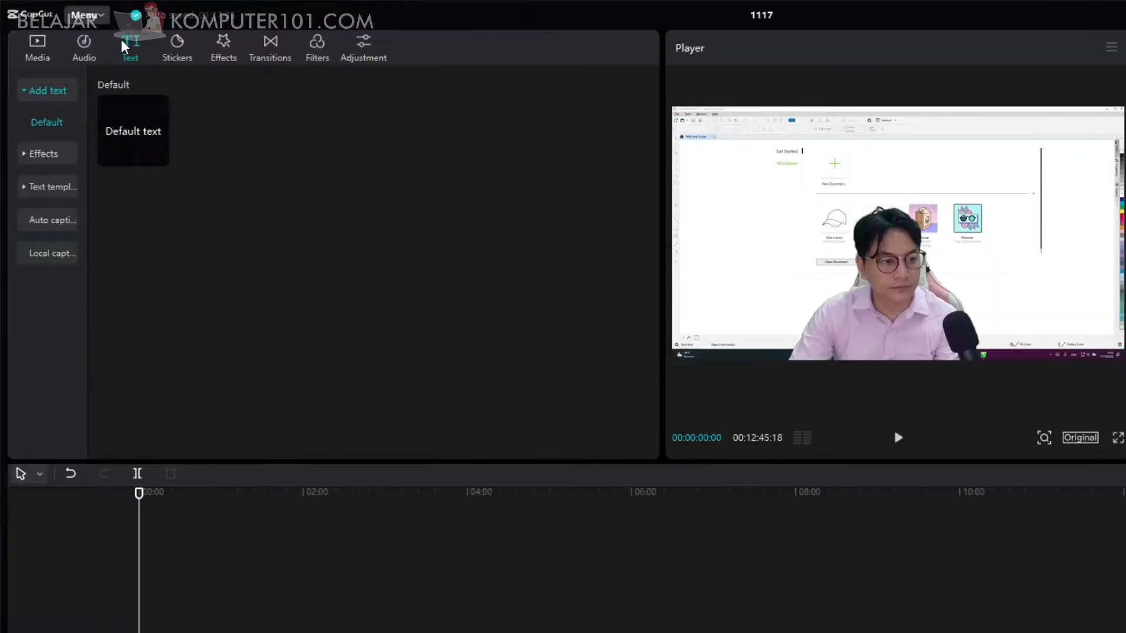
{"action": "left_click", "coordinate": [25, 156]}
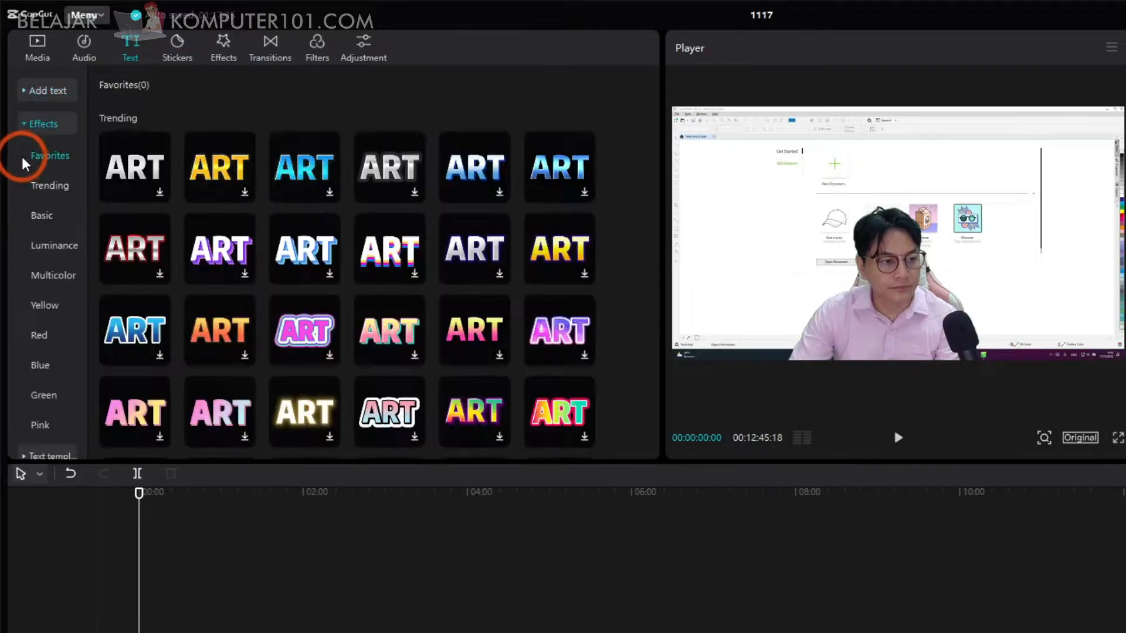
{"action": "scroll", "coordinate": [51, 349], "scroll_direction": "down", "scroll_amount": 2}
{"action": "left_click", "coordinate": [46, 349]}
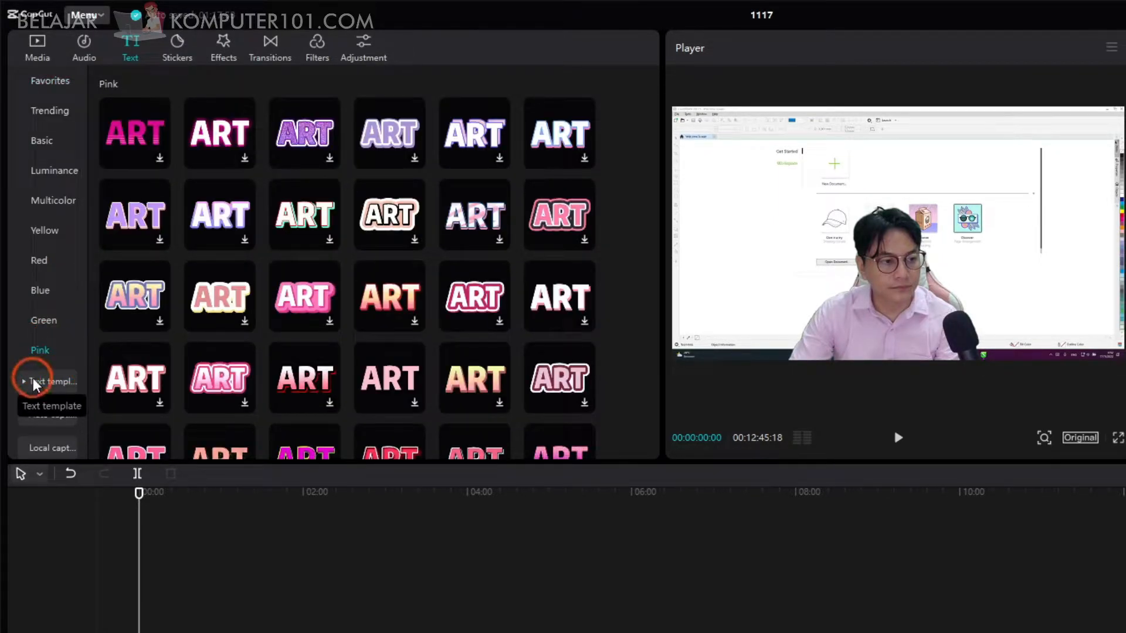
{"action": "left_click", "coordinate": [35, 384]}
{"action": "left_click", "coordinate": [51, 279]}
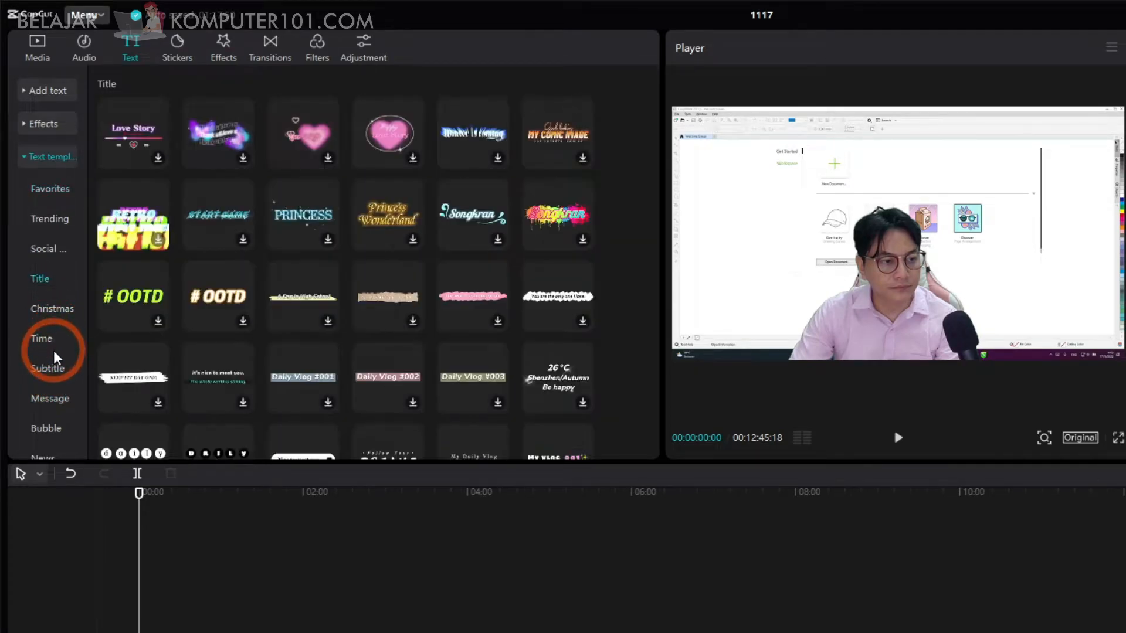
{"action": "scroll", "coordinate": [56, 358], "scroll_direction": "down", "scroll_amount": 2}
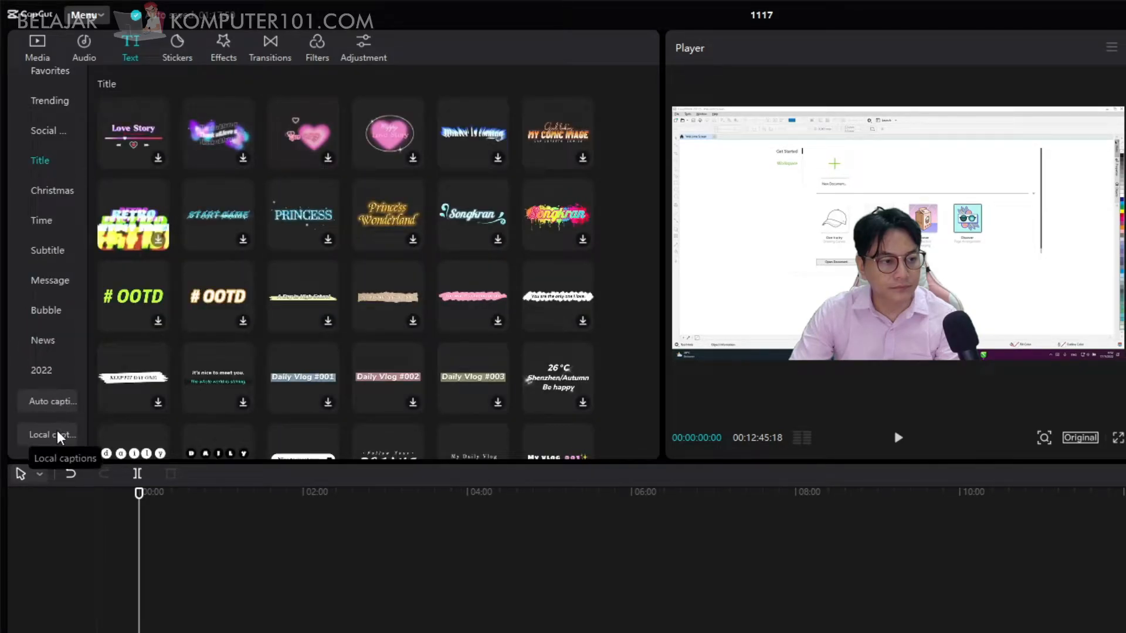
Look through the available stickers, video effects, transitions, filters and adjustment options.
{"action": "left_click", "coordinate": [176, 50]}
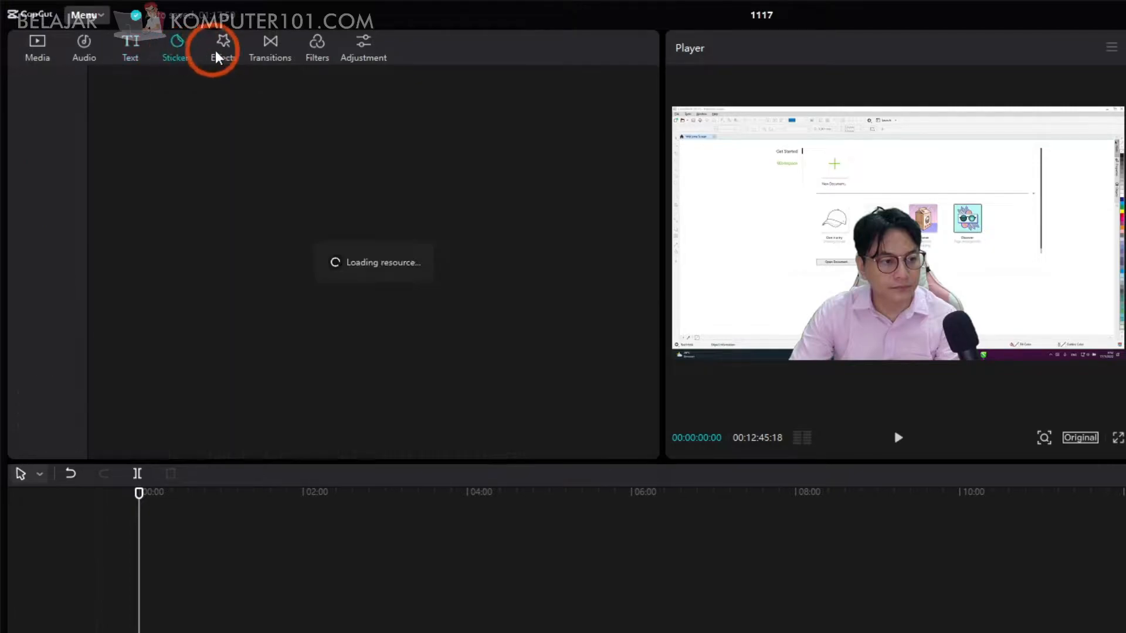
{"action": "left_click", "coordinate": [223, 51]}
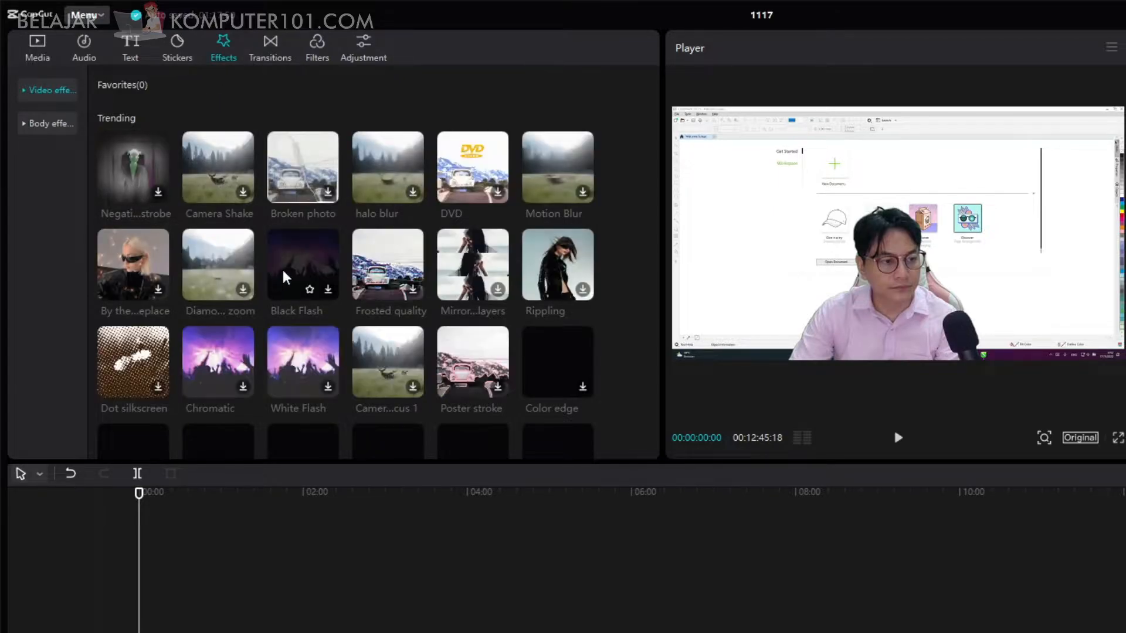
{"action": "scroll", "coordinate": [438, 375], "scroll_direction": "down", "scroll_amount": 10}
{"action": "scroll", "coordinate": [437, 370], "scroll_direction": "down", "scroll_amount": 10}
{"action": "left_click", "coordinate": [19, 89]}
{"action": "left_click", "coordinate": [25, 93]}
{"action": "left_click", "coordinate": [25, 94]}
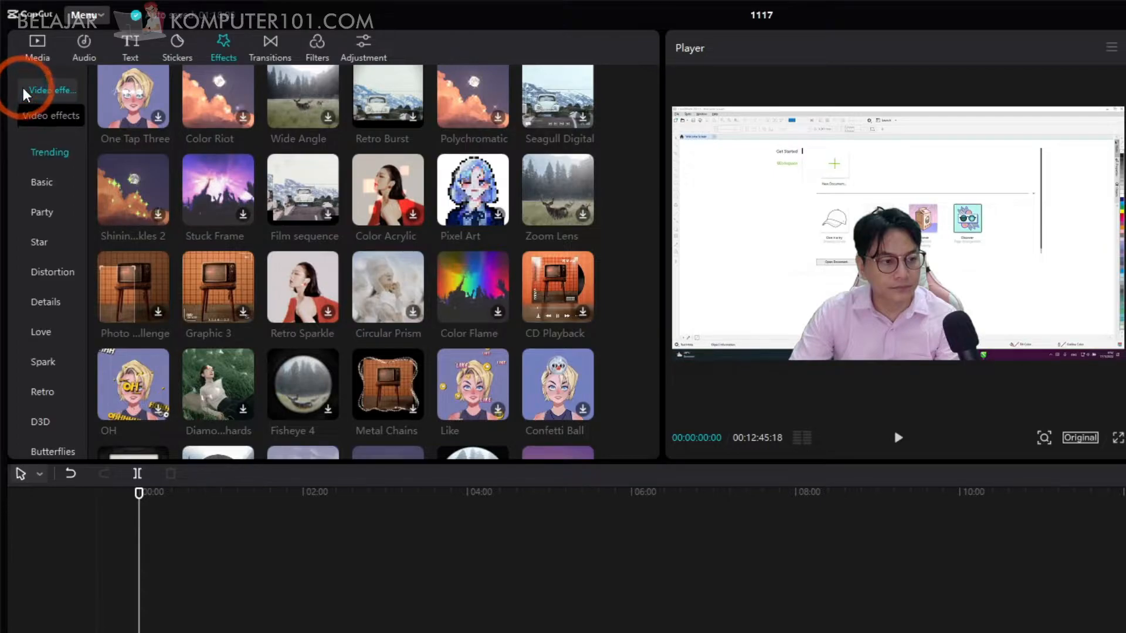
{"action": "left_click", "coordinate": [272, 44]}
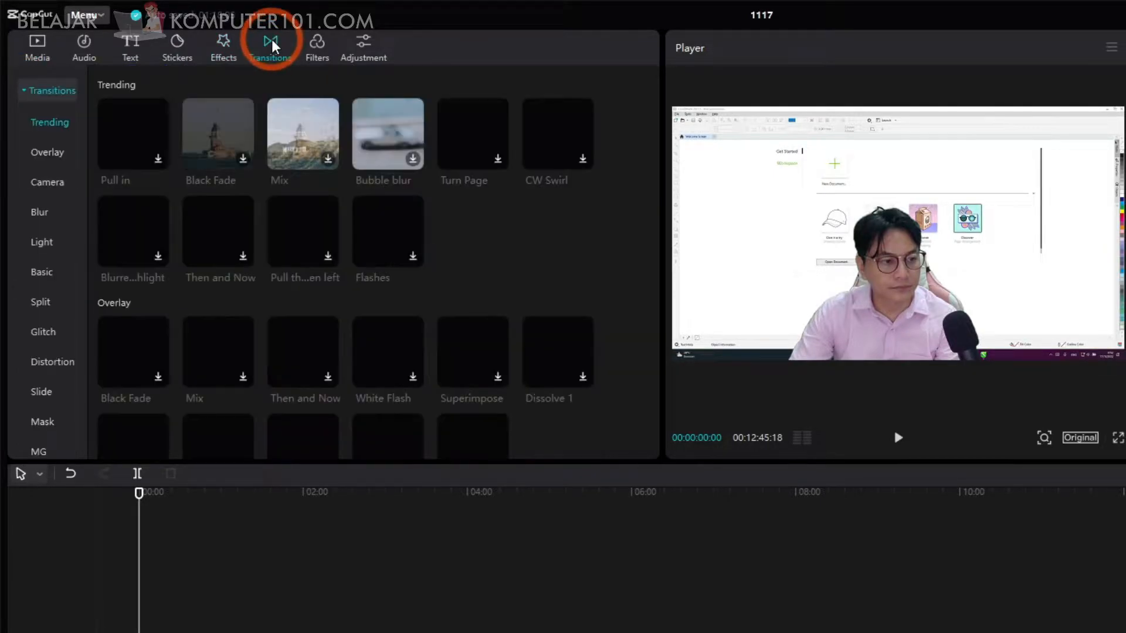
{"action": "left_click", "coordinate": [332, 44]}
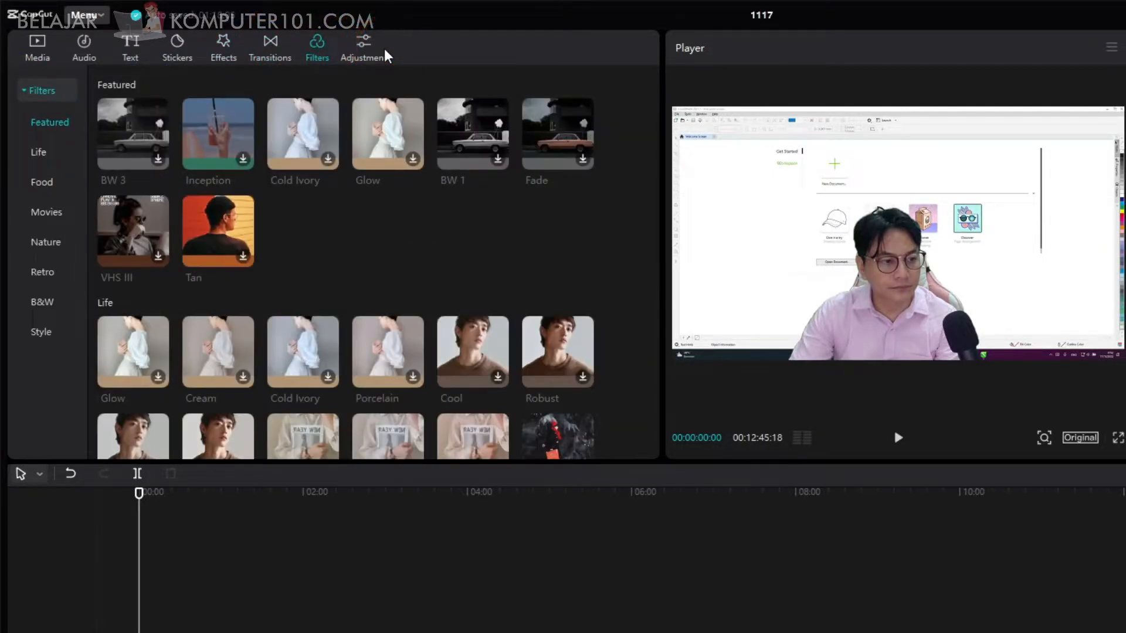
{"action": "left_click", "coordinate": [384, 52]}
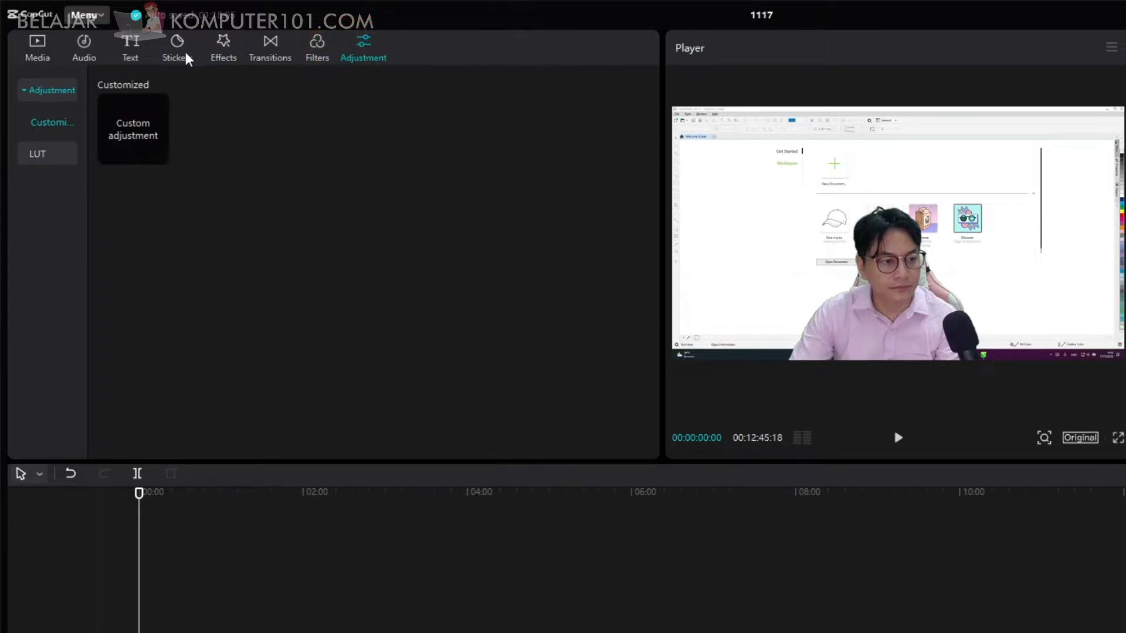
Preview the "Winter is coming" and "My Comic Image" title templates over the video and look through the other titles.
{"action": "left_click", "coordinate": [132, 45]}
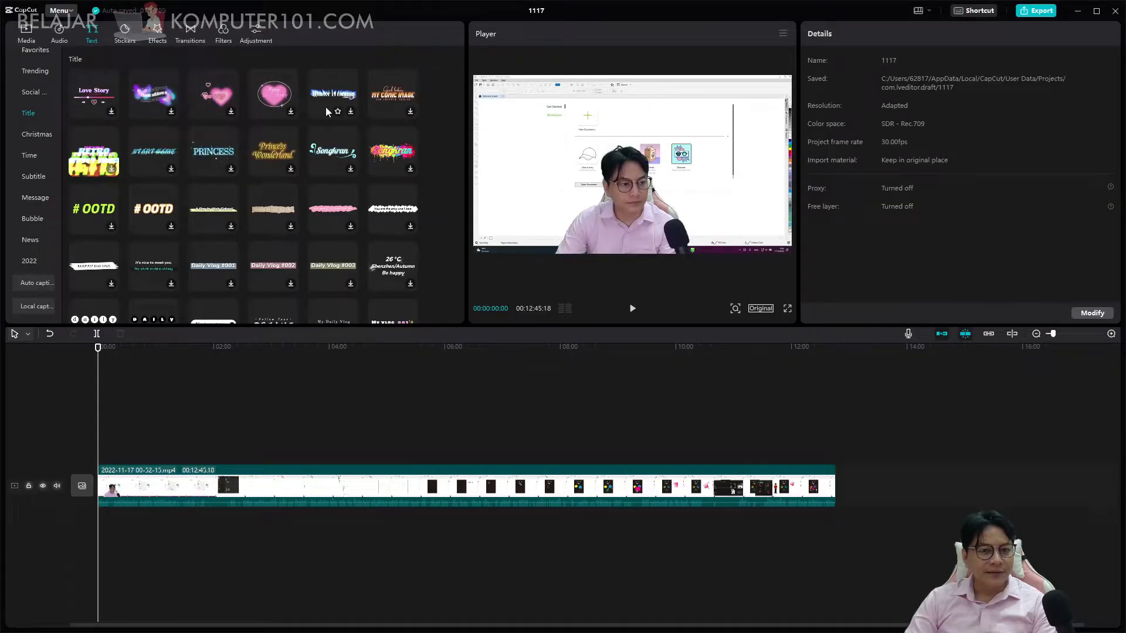
{"action": "left_click", "coordinate": [327, 111]}
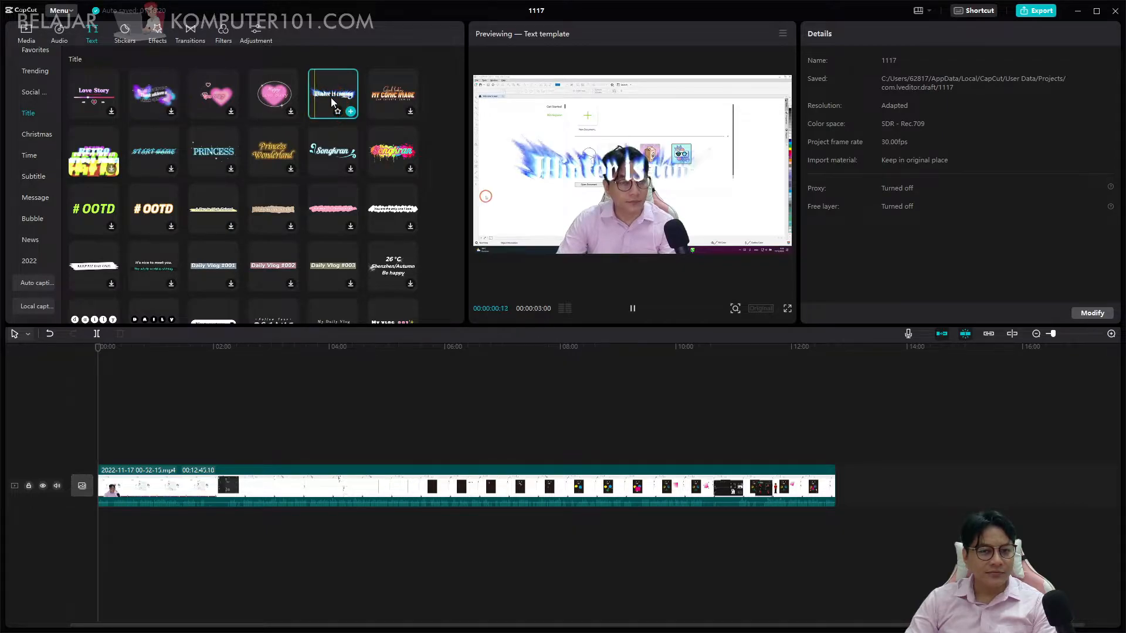
{"action": "left_click", "coordinate": [379, 91]}
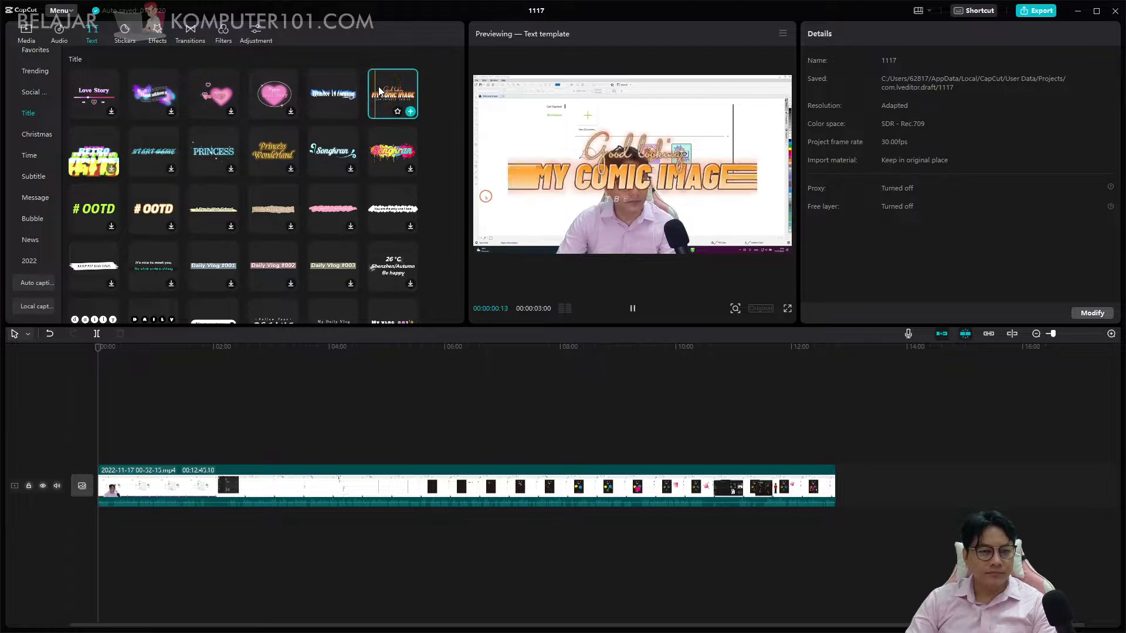
{"action": "scroll", "coordinate": [176, 176], "scroll_direction": "down", "scroll_amount": 2}
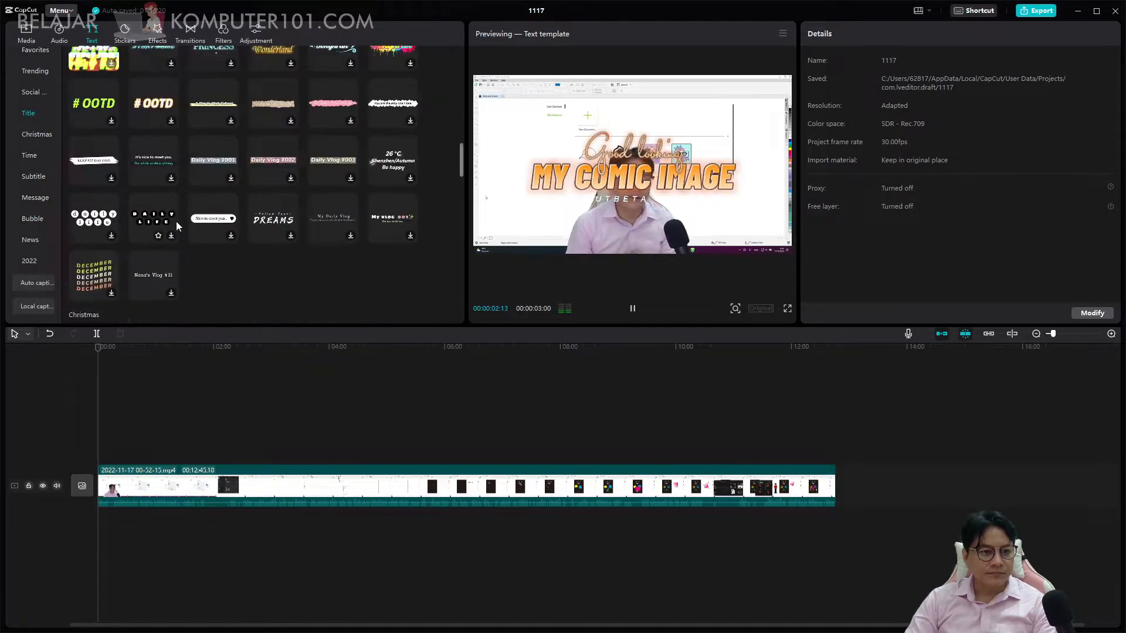
{"action": "scroll", "coordinate": [115, 204], "scroll_direction": "up", "scroll_amount": 3}
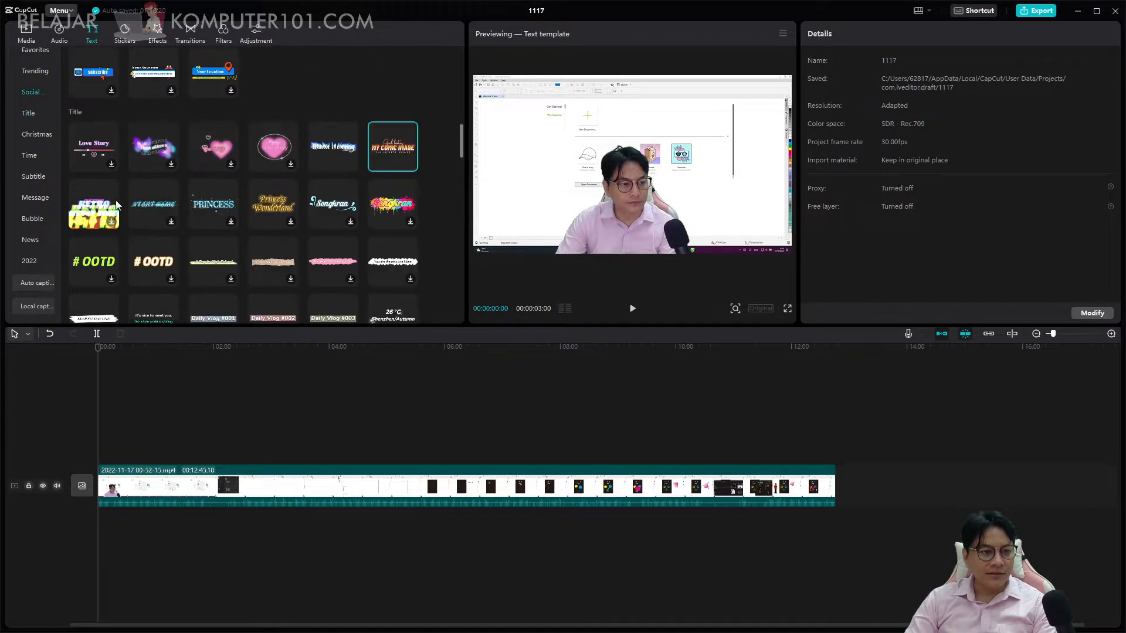
Browse the Time, Message and 2022 categories of text templates.
{"action": "left_click", "coordinate": [38, 156]}
{"action": "left_click", "coordinate": [39, 195]}
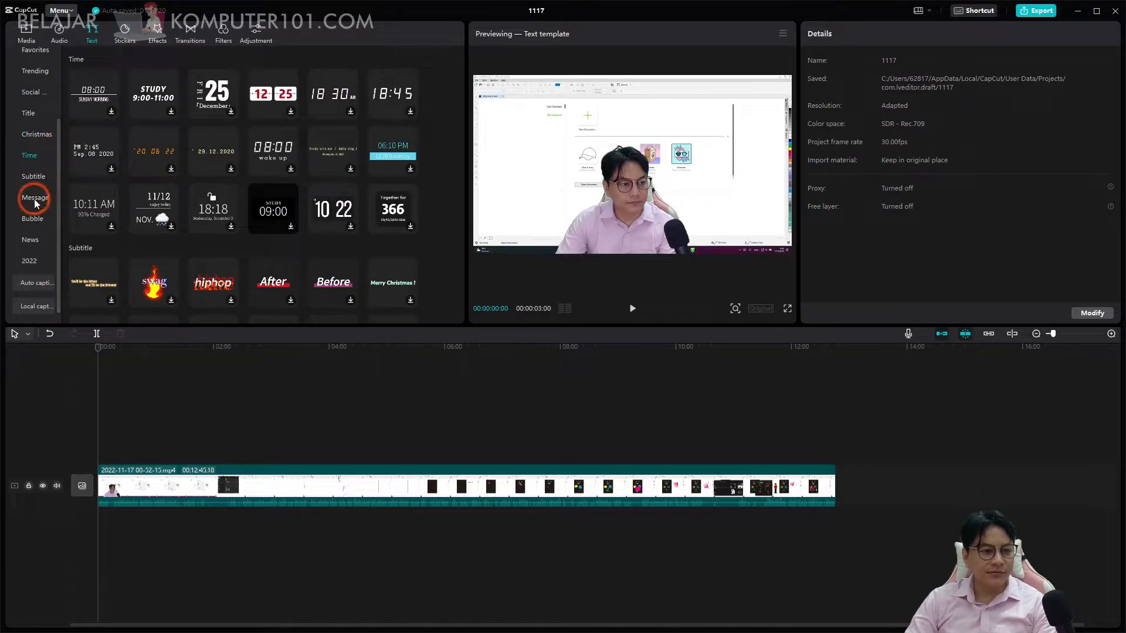
{"action": "left_click", "coordinate": [35, 259]}
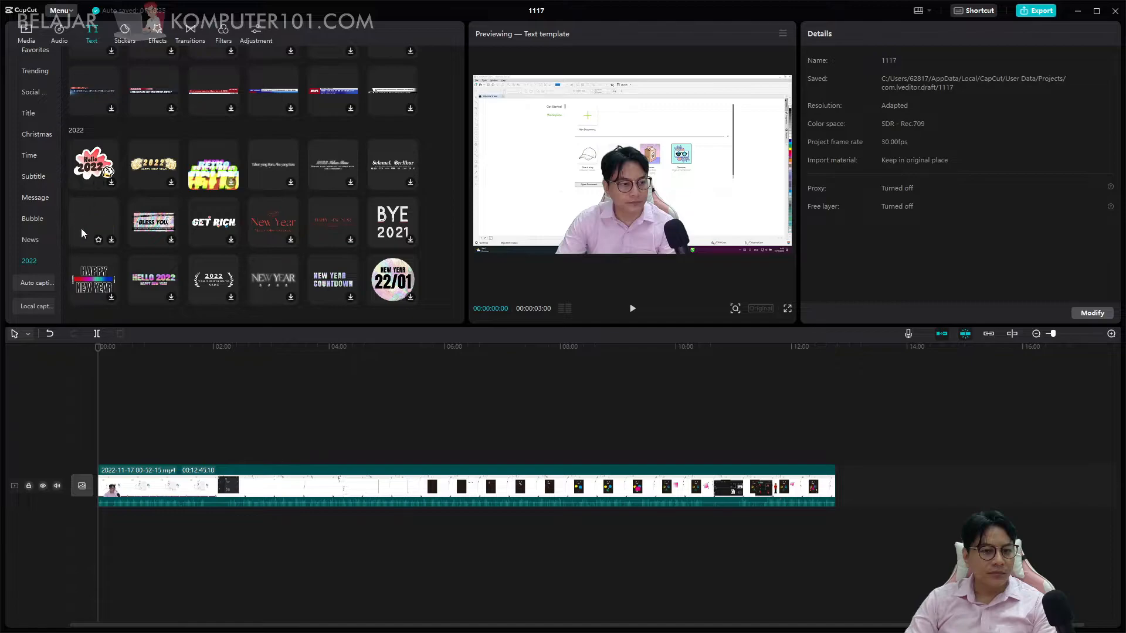
Preview the "Outfit of the day" and "Mohon Maaf Lahir dan Batin" text templates from the Trending category.
{"action": "scroll", "coordinate": [35, 163], "scroll_direction": "up", "scroll_amount": 3}
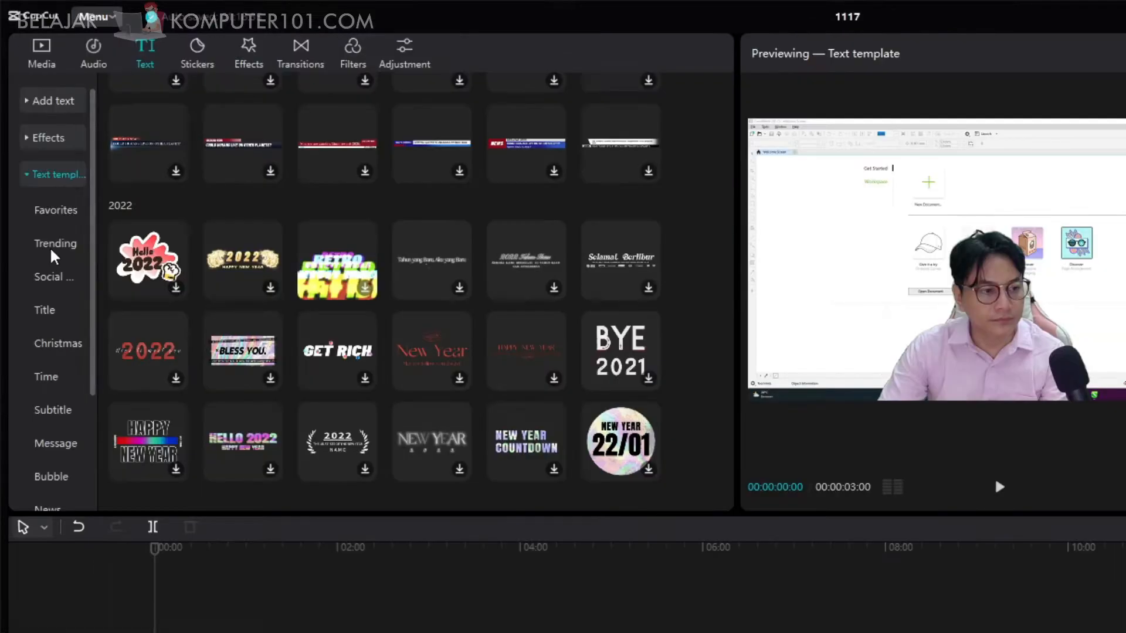
{"action": "left_click", "coordinate": [56, 259]}
{"action": "left_click", "coordinate": [150, 154]}
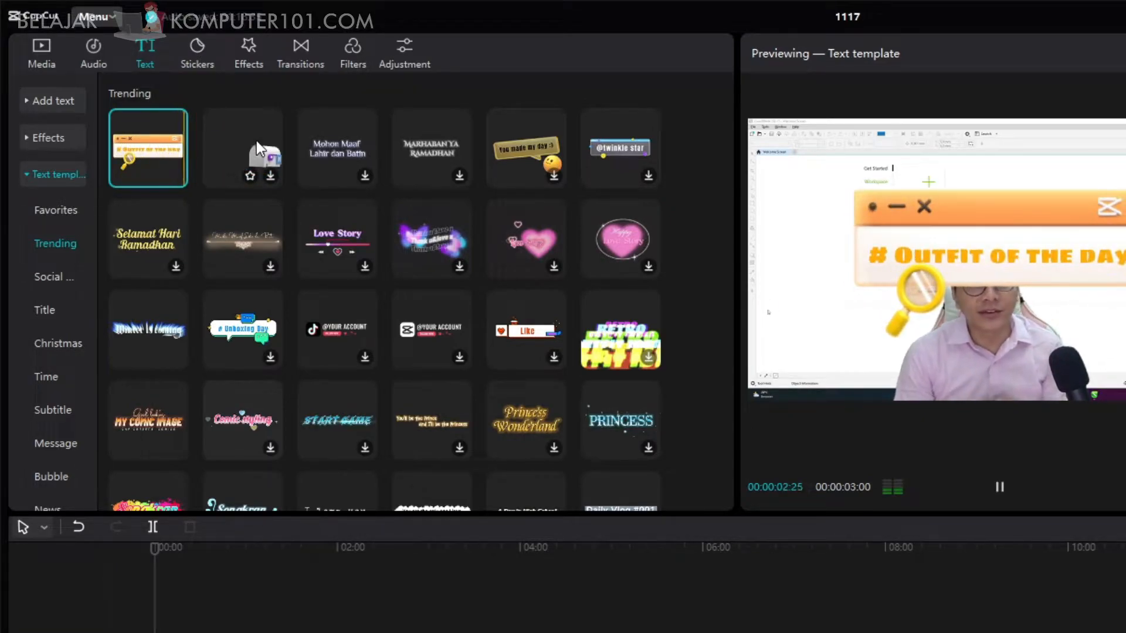
{"action": "left_click", "coordinate": [337, 144]}
{"action": "left_click", "coordinate": [419, 139]}
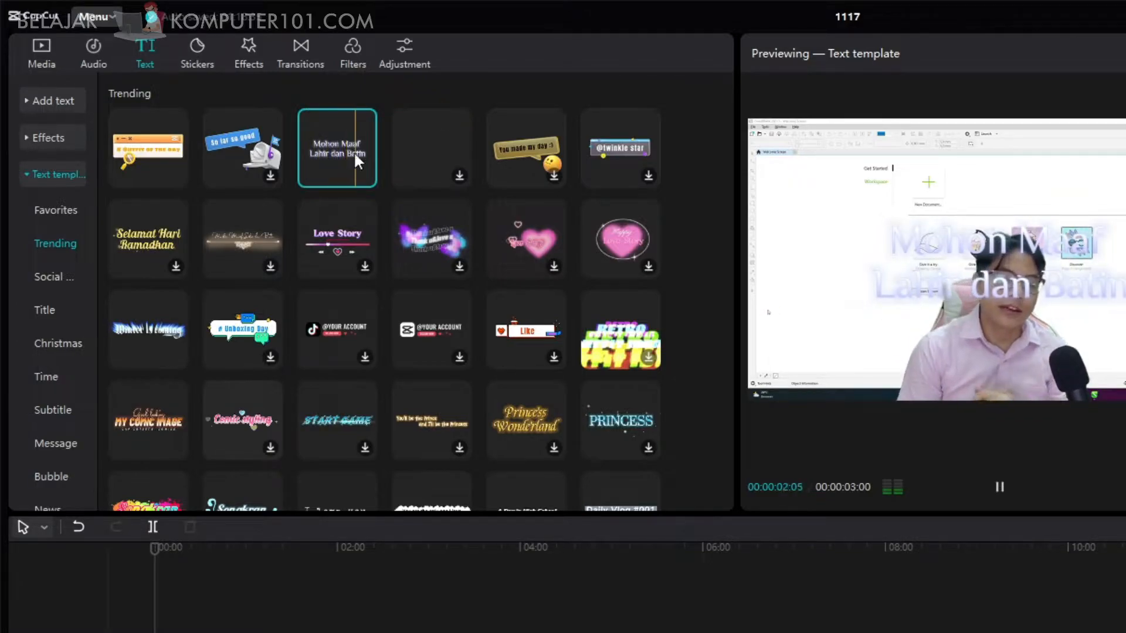
Preview the "The world's shining bright." and "My Winter Outfit Ideas" templates from the Title category.
{"action": "left_click", "coordinate": [49, 273]}
{"action": "left_click", "coordinate": [55, 306]}
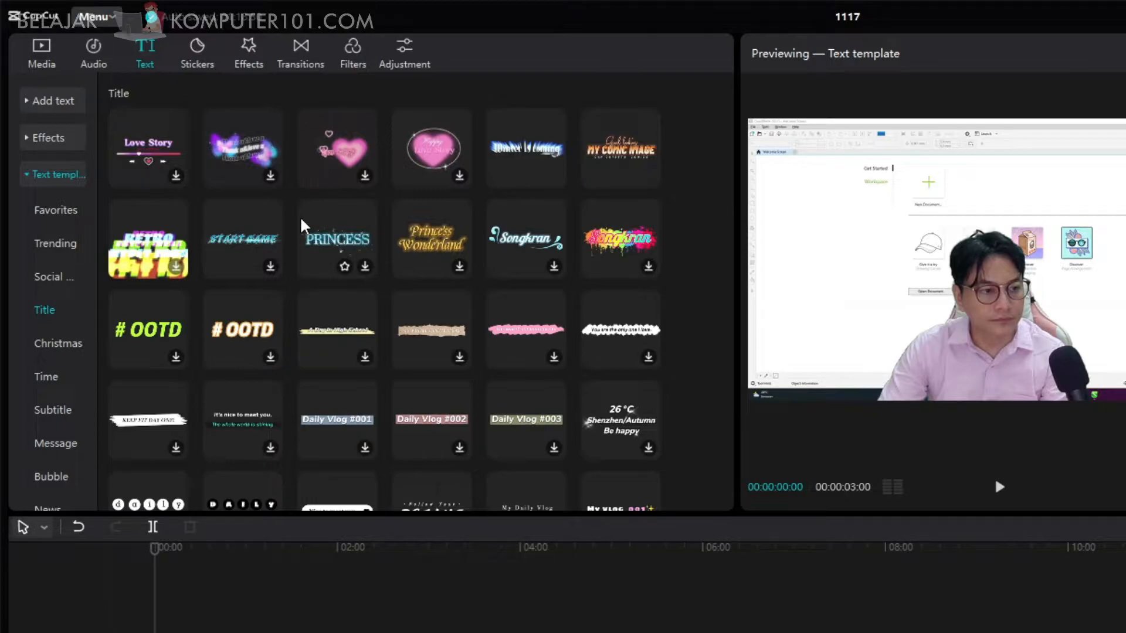
{"action": "left_click", "coordinate": [514, 333]}
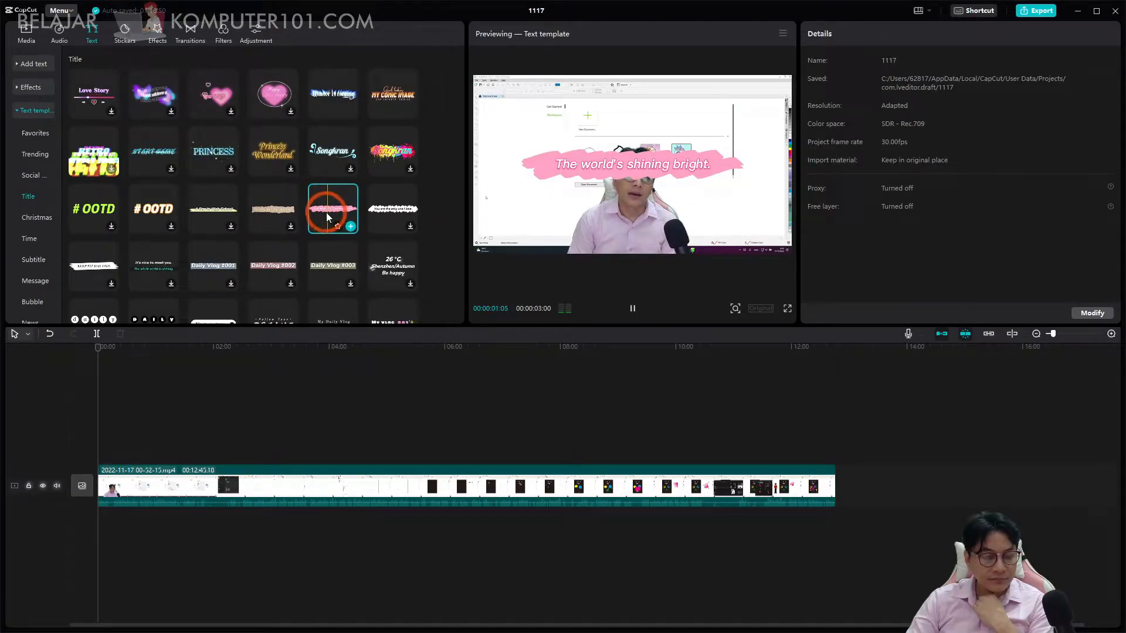
{"action": "left_click", "coordinate": [265, 214]}
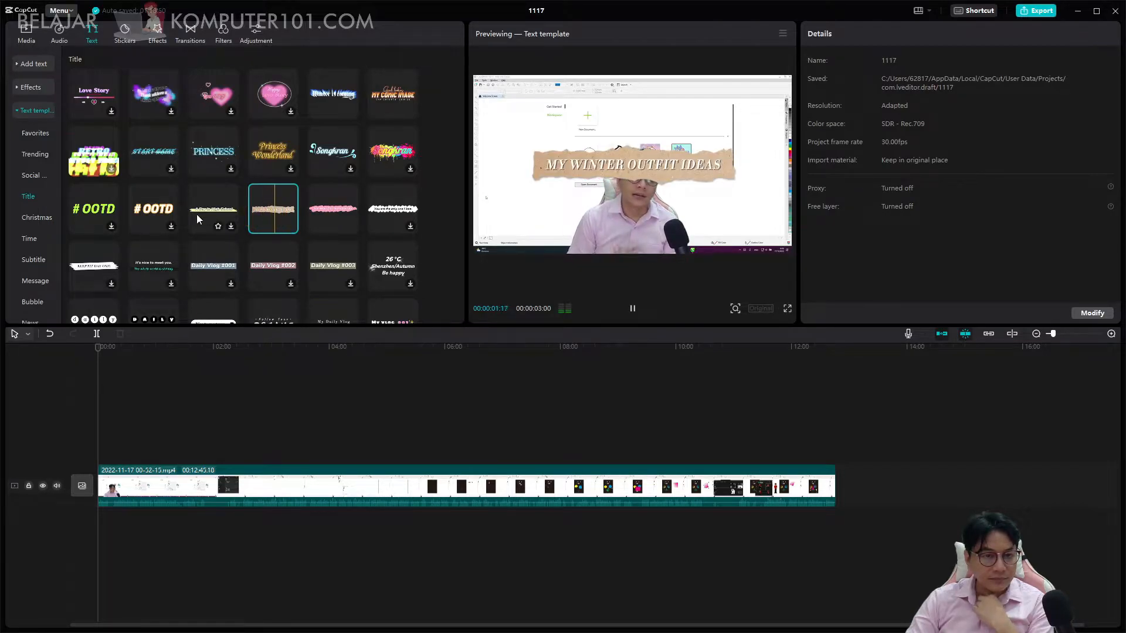
Add the "My Winter Outfit Ideas" title template above the video at the very start of the timeline.
{"action": "left_click_drag", "start_coordinate": [295, 214], "coordinate": [99, 456]}
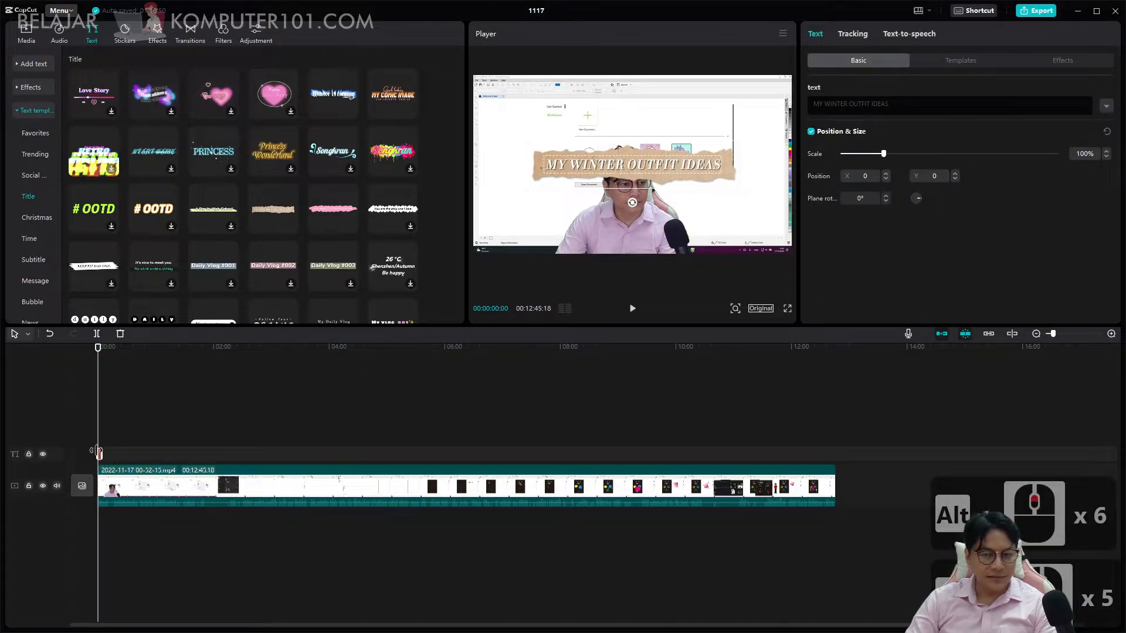
{"action": "left_click", "coordinate": [129, 403]}
{"action": "scroll", "coordinate": [103, 421], "scroll_direction": "up", "scroll_amount": 7}
{"action": "left_click_drag", "start_coordinate": [129, 348], "coordinate": [81, 351]}
{"action": "scroll", "coordinate": [97, 457], "scroll_direction": "up", "scroll_amount": 5}
{"action": "scroll", "coordinate": [149, 418], "scroll_direction": "up", "scroll_amount": 17}
Play the opening and place the "Daily Vlog #002" title template on the text track about 8 seconds in.
{"action": "key", "text": "space"}
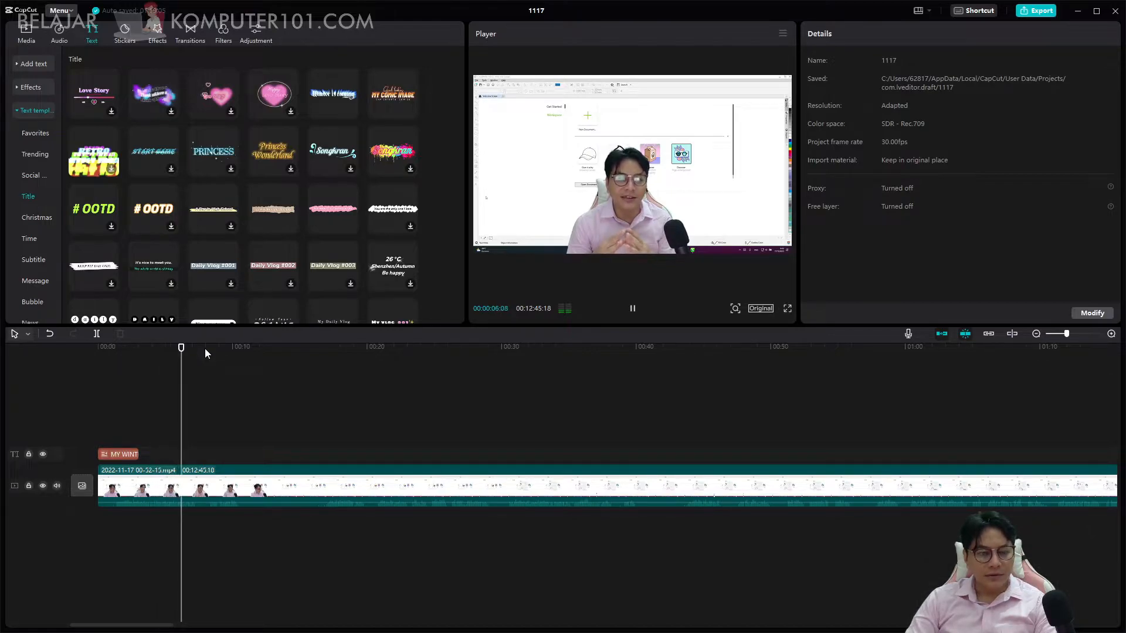
{"action": "key", "text": "space"}
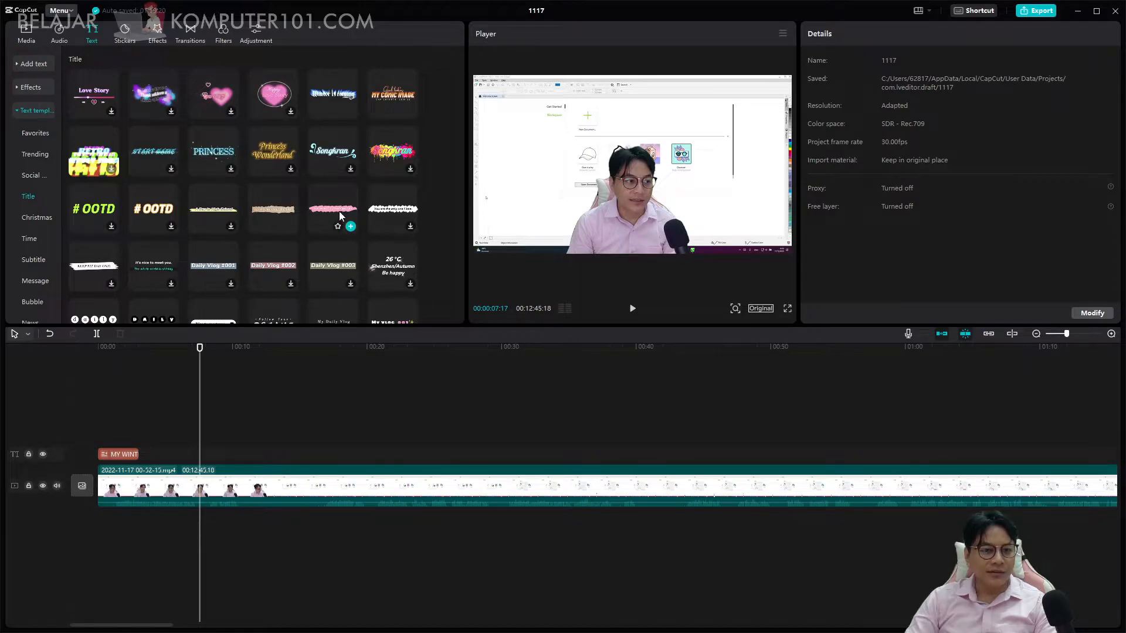
{"action": "left_click_drag", "start_coordinate": [270, 268], "coordinate": [206, 454]}
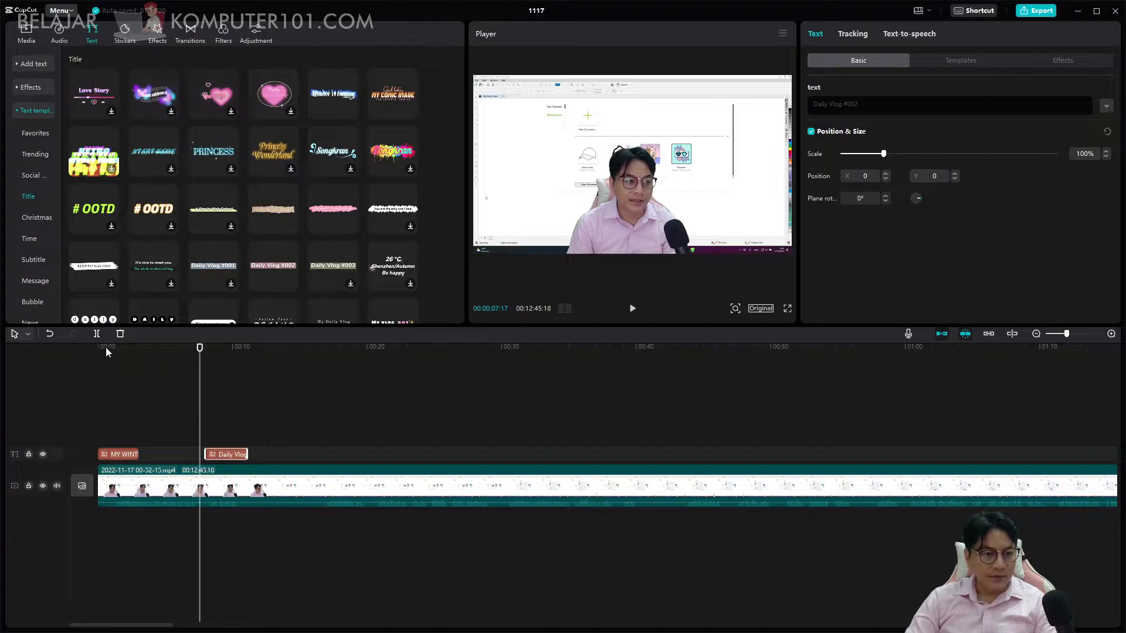
Replace the first title's text with the presenter's name followed by "- BelajarKomputer101".
{"action": "left_click", "coordinate": [122, 456]}
{"action": "left_click_drag", "start_coordinate": [201, 347], "coordinate": [134, 347]}
{"action": "left_click", "coordinate": [921, 107]}
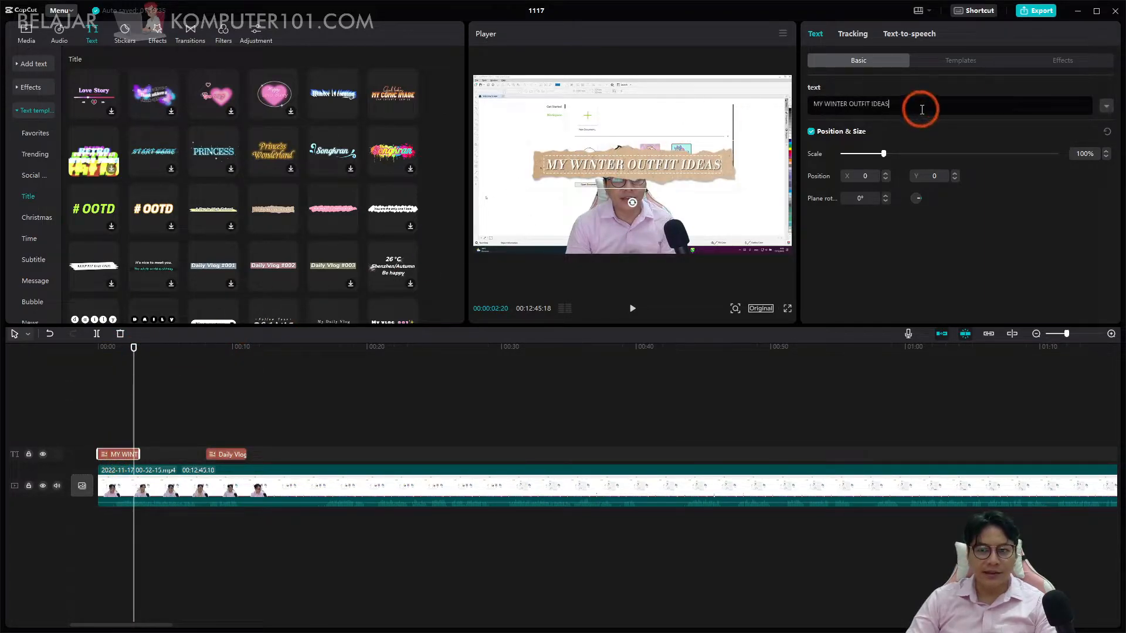
{"action": "key", "text": "BackSpace"}
{"action": "key", "text": "BackSpace"}
{"action": "key", "text": "BackSpace"}
{"action": "key", "text": "BackSpace"}
{"action": "key", "text": "BackSpace"}
{"action": "key", "text": "BackSpace"}
{"action": "key", "text": "BackSpace"}
{"action": "key", "text": "BackSpace"}
{"action": "key", "text": "BackSpace"}
{"action": "key", "text": "BackSpace"}
{"action": "key", "text": "BackSpace"}
{"action": "key", "text": "BackSpace"}
{"action": "key", "text": "BackSpace"}
{"action": "key", "text": "BackSpace"}
{"action": "key", "text": "BackSpace"}
{"action": "key", "text": "BackSpace"}
{"action": "key", "text": "BackSpace"}
{"action": "key", "text": "BackSpace"}
{"action": "key", "text": "BackSpace"}
{"action": "key", "text": "BackSpace"}
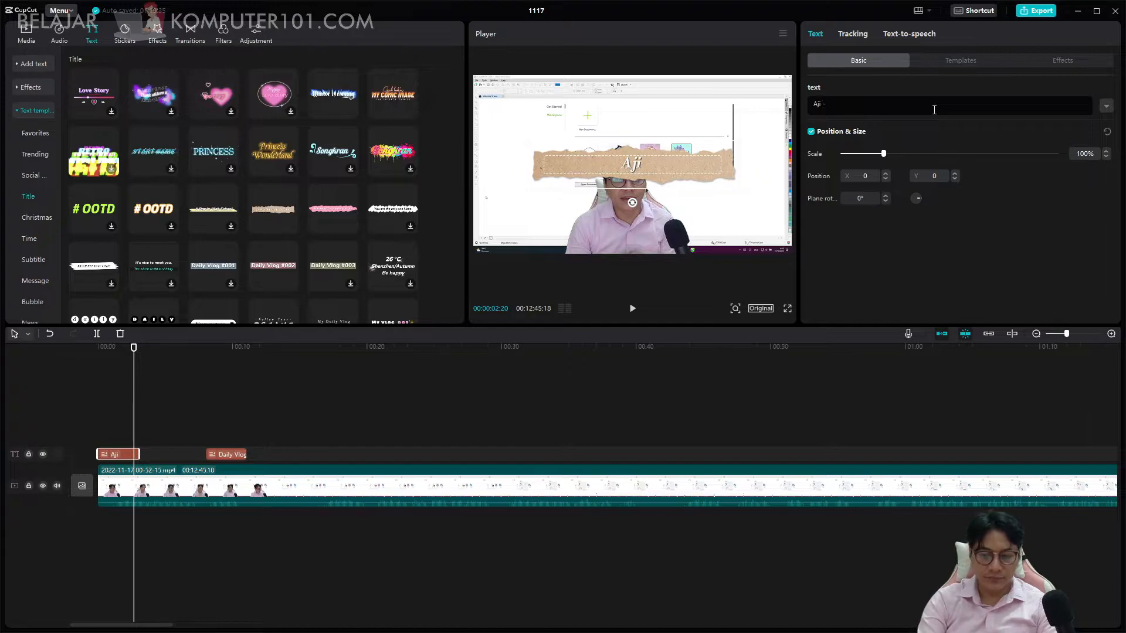
{"action": "type", "text": "Komputer101"}
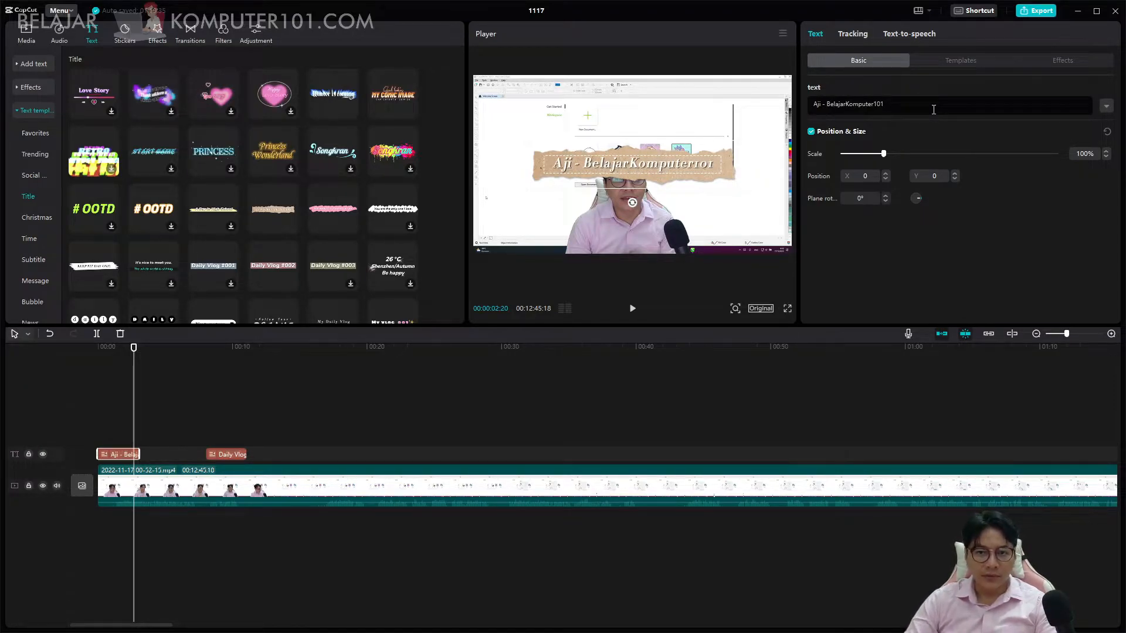
Move the first title to the lower-left corner of the video frame, at about X -640, Y -786.
{"action": "left_click_drag", "start_coordinate": [539, 168], "coordinate": [486, 237]}
{"action": "left_click_drag", "start_coordinate": [899, 104], "coordinate": [772, 105]}
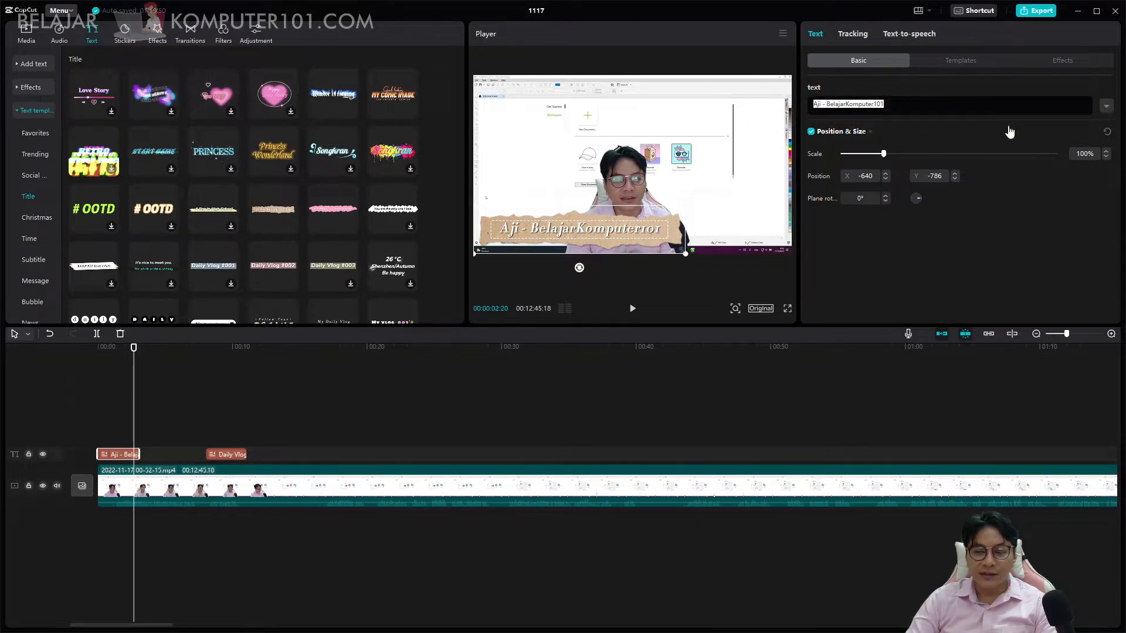
{"action": "left_click", "coordinate": [868, 133]}
{"action": "left_click", "coordinate": [869, 135]}
Look through the alternative templates and the text effects offered for the first title.
{"action": "left_click", "coordinate": [962, 63]}
{"action": "left_click", "coordinate": [872, 58]}
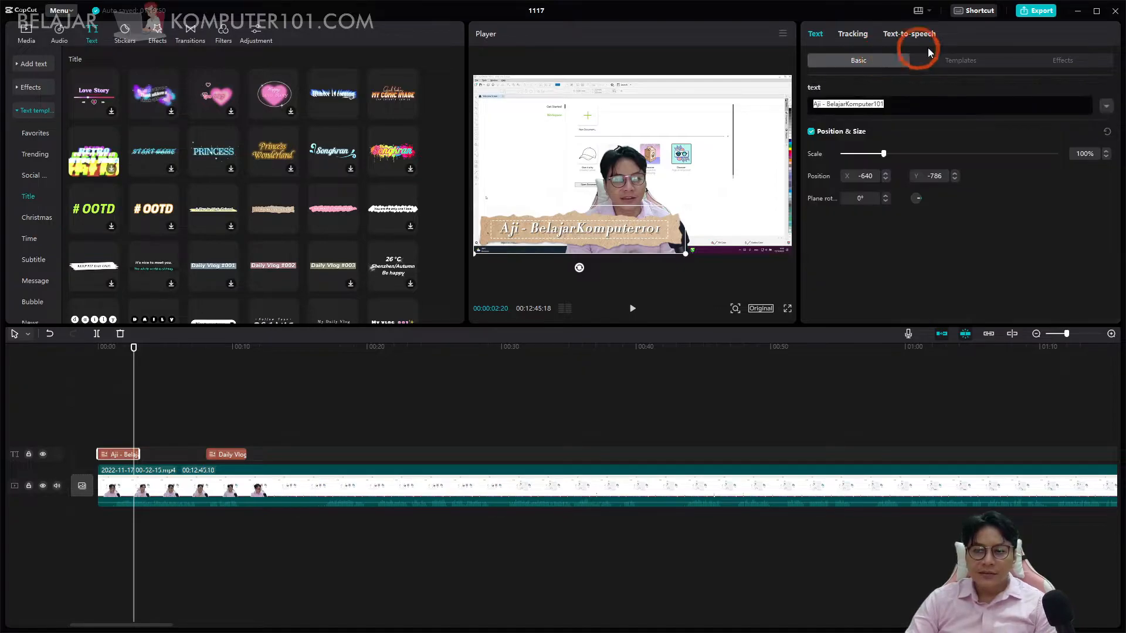
{"action": "left_click", "coordinate": [959, 60]}
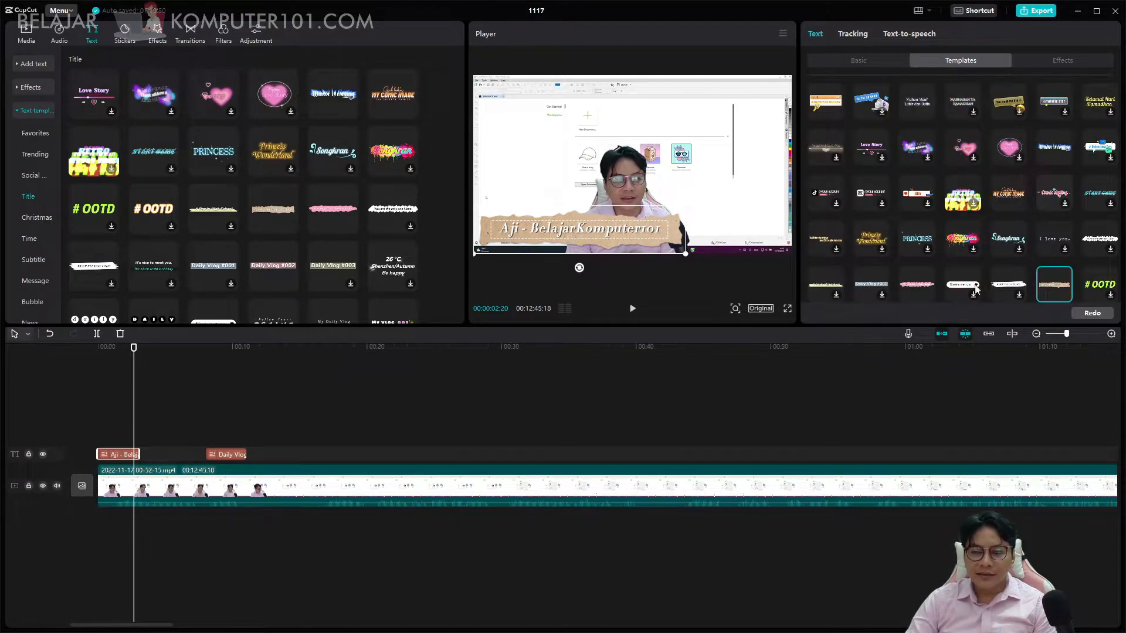
{"action": "left_click", "coordinate": [1058, 61]}
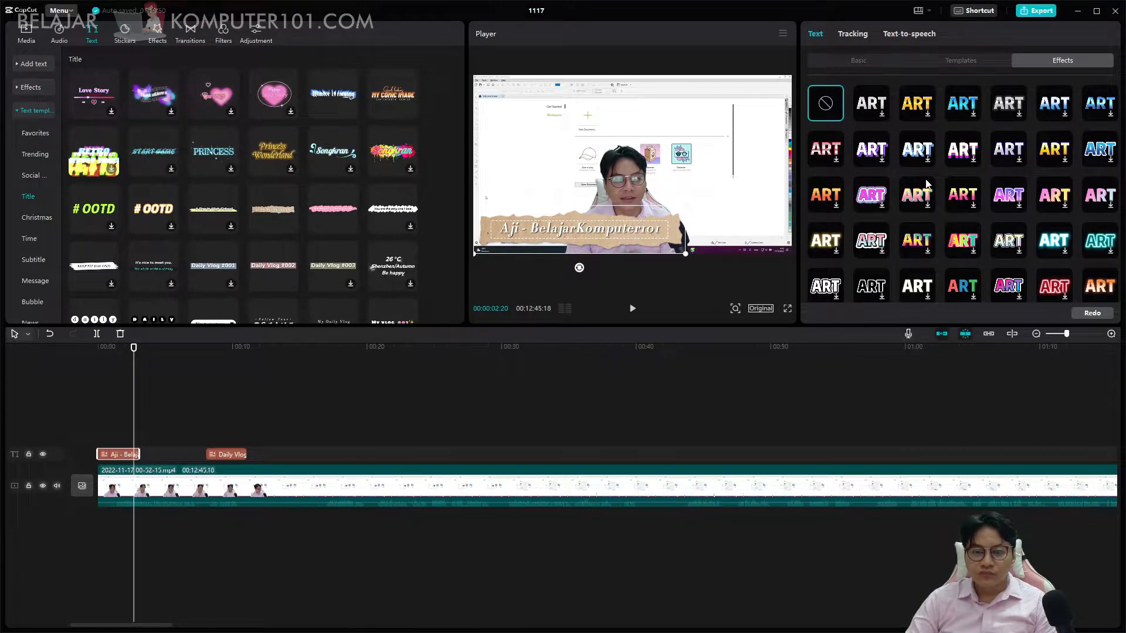
Try a multicolour, a blue and a gold text effect on the first title and play the video.
{"action": "left_click", "coordinate": [962, 195]}
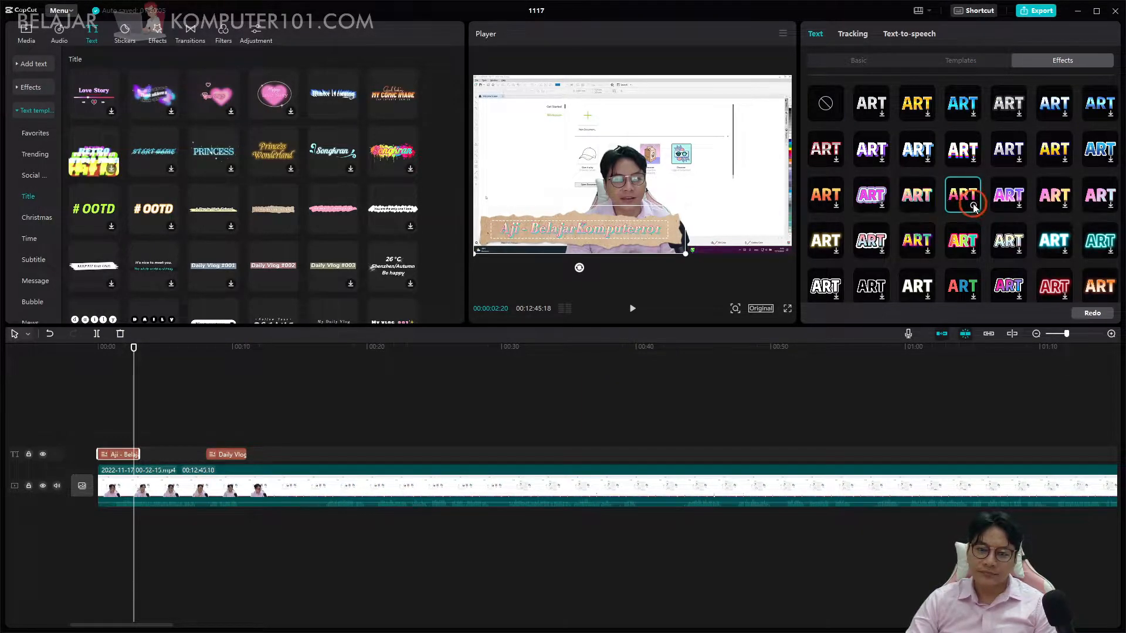
{"action": "left_click", "coordinate": [962, 105]}
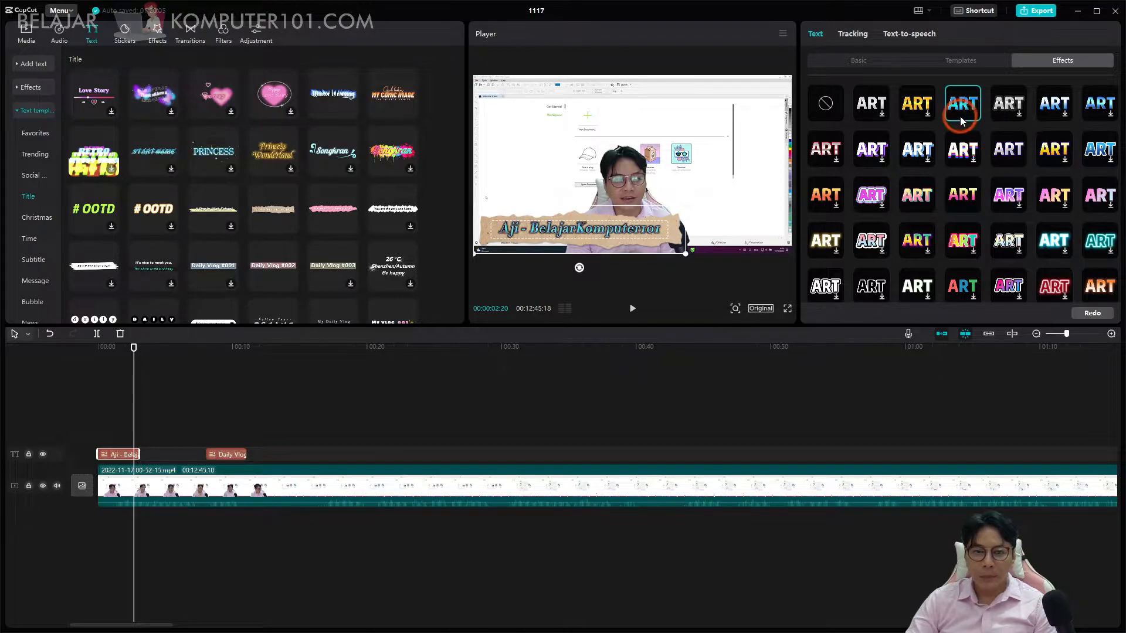
{"action": "left_click", "coordinate": [901, 110]}
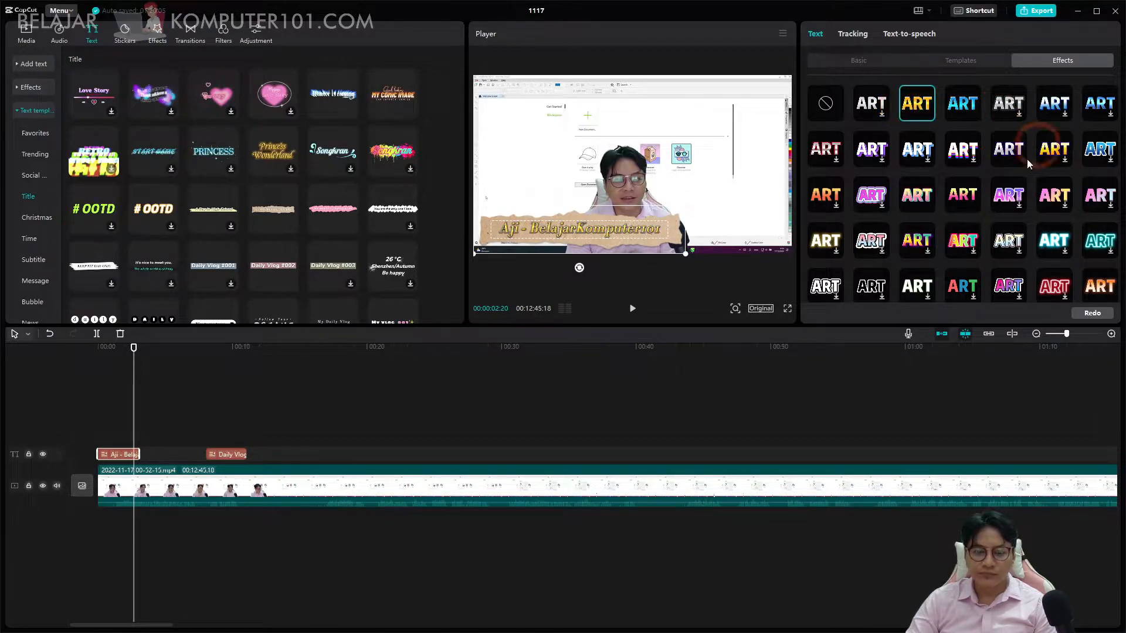
{"action": "key", "text": "space"}
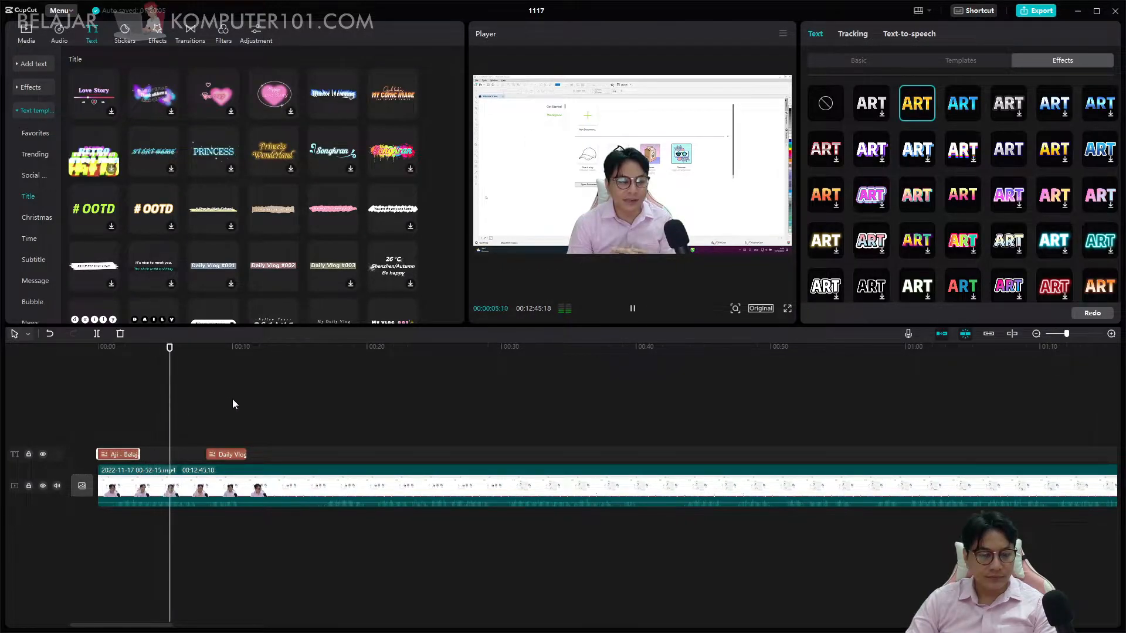
{"action": "left_click_drag", "start_coordinate": [114, 347], "coordinate": [119, 348]}
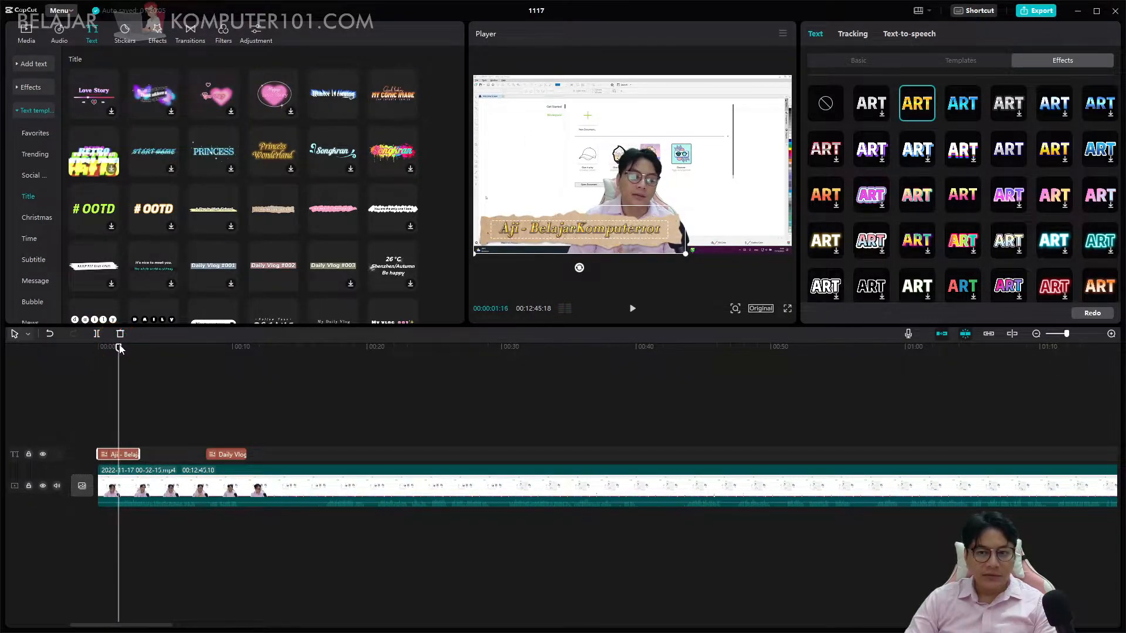
Compare more text effects on the first title and apply the white lettering with a cyan glow.
{"action": "left_click", "coordinate": [962, 230]}
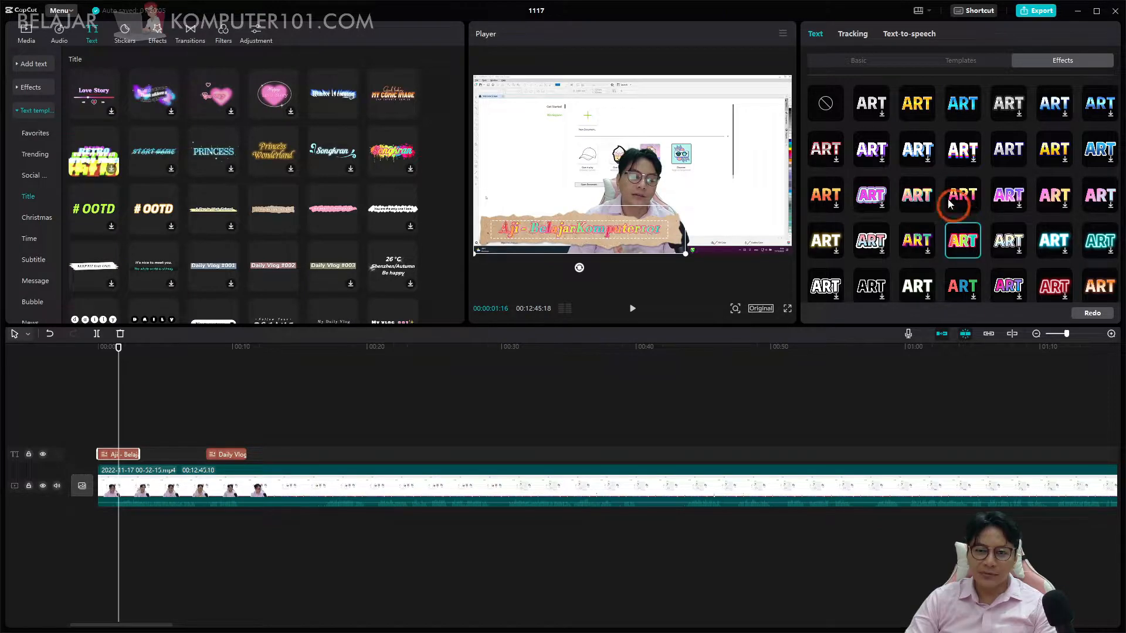
{"action": "left_click", "coordinate": [919, 107]}
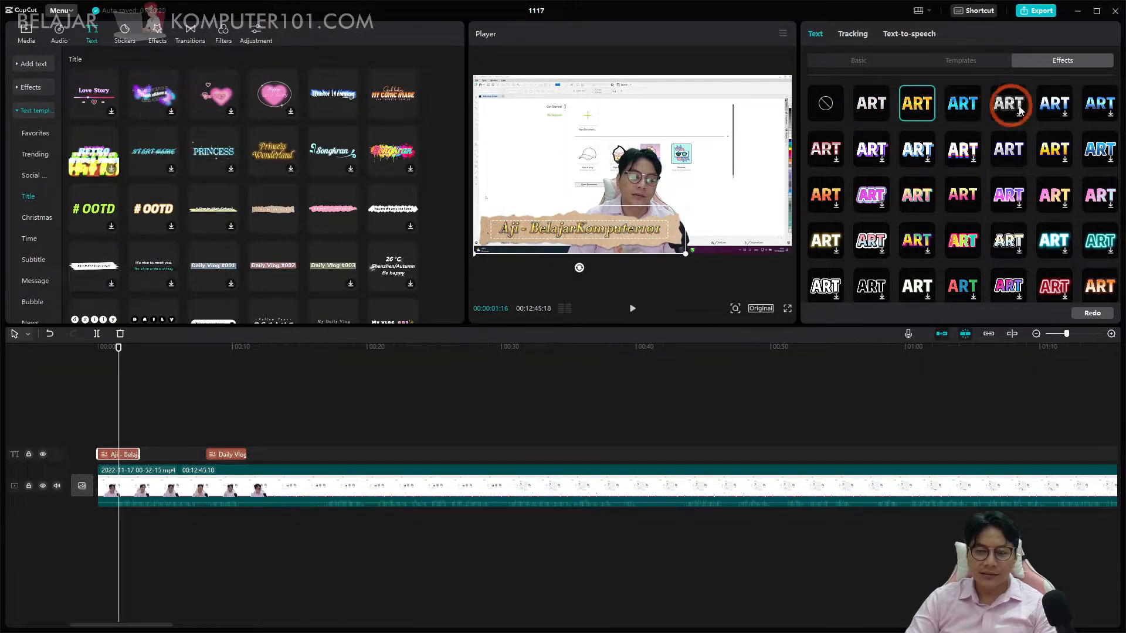
{"action": "left_click", "coordinate": [1090, 110]}
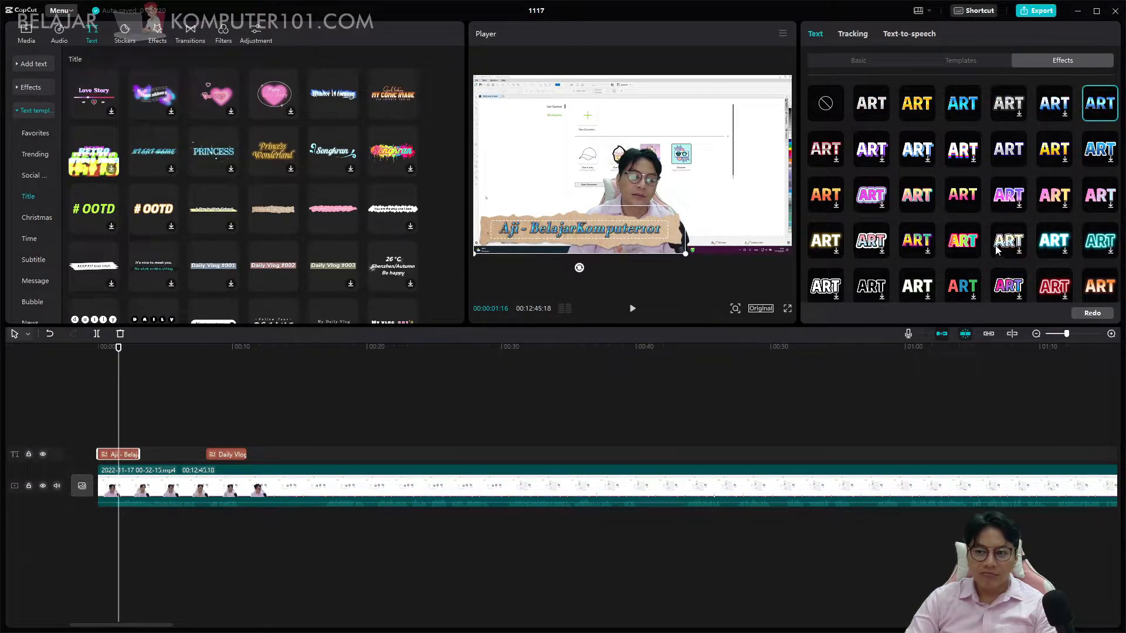
{"action": "left_click", "coordinate": [1004, 242]}
{"action": "left_click", "coordinate": [1054, 241]}
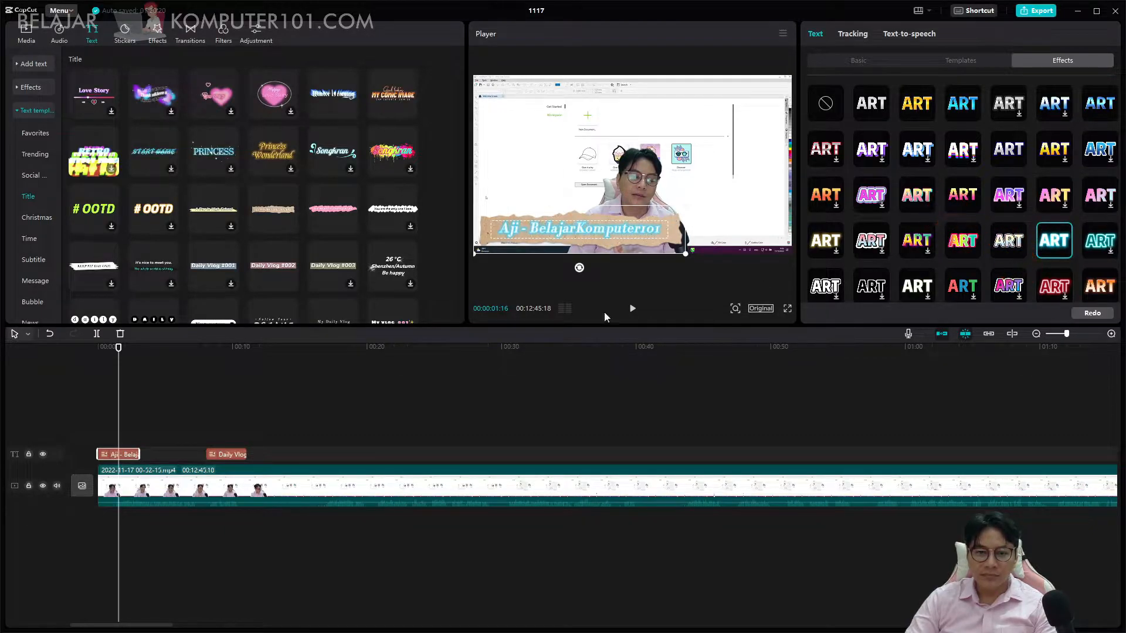
Shift the "Daily Vlog #002" title to start about 8 seconds into the video and play that section.
{"action": "left_click_drag", "start_coordinate": [234, 455], "coordinate": [228, 454]}
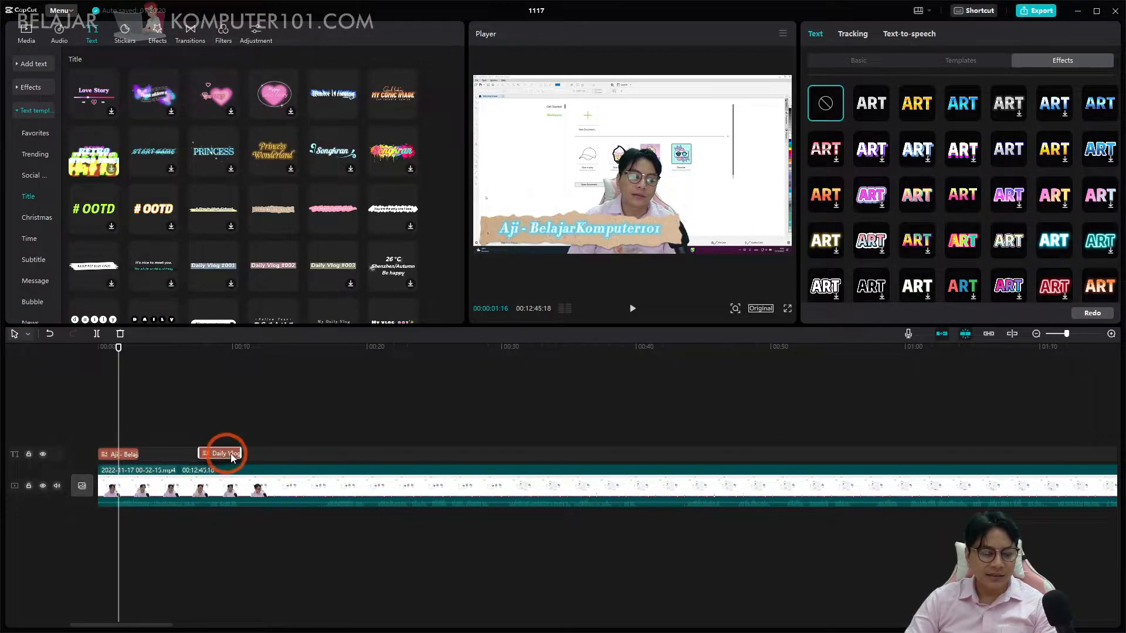
{"action": "left_click_drag", "start_coordinate": [200, 347], "coordinate": [208, 347]}
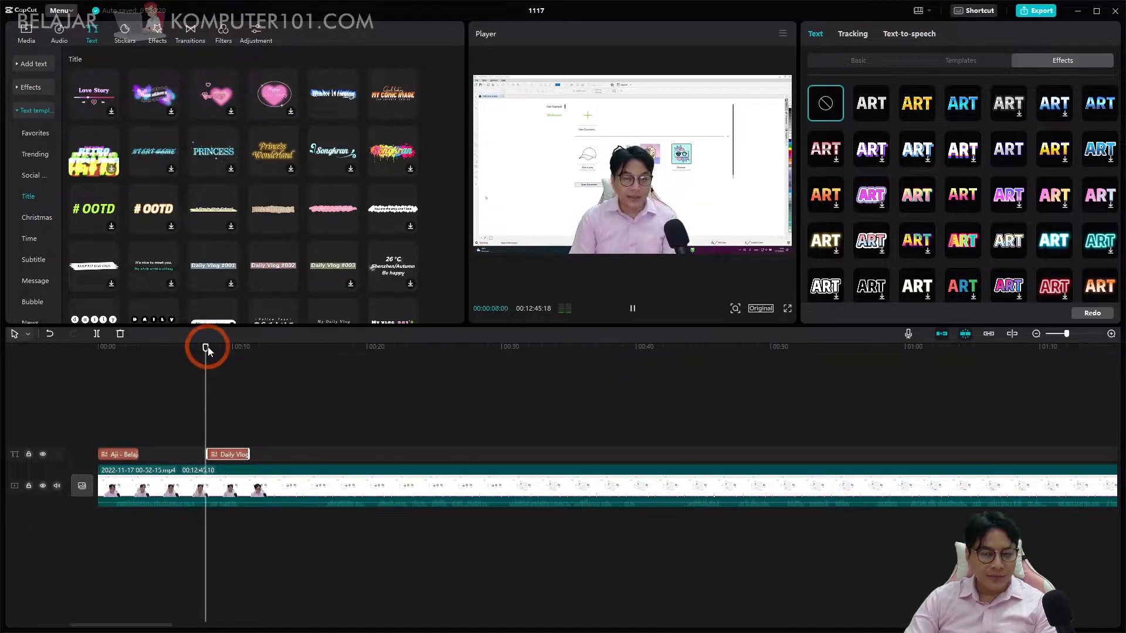
{"action": "key", "text": "space"}
{"action": "key", "text": "space"}
Replace the "Daily Vlog #002" title's text with "CorelDraw Dasar".
{"action": "left_click", "coordinate": [645, 167]}
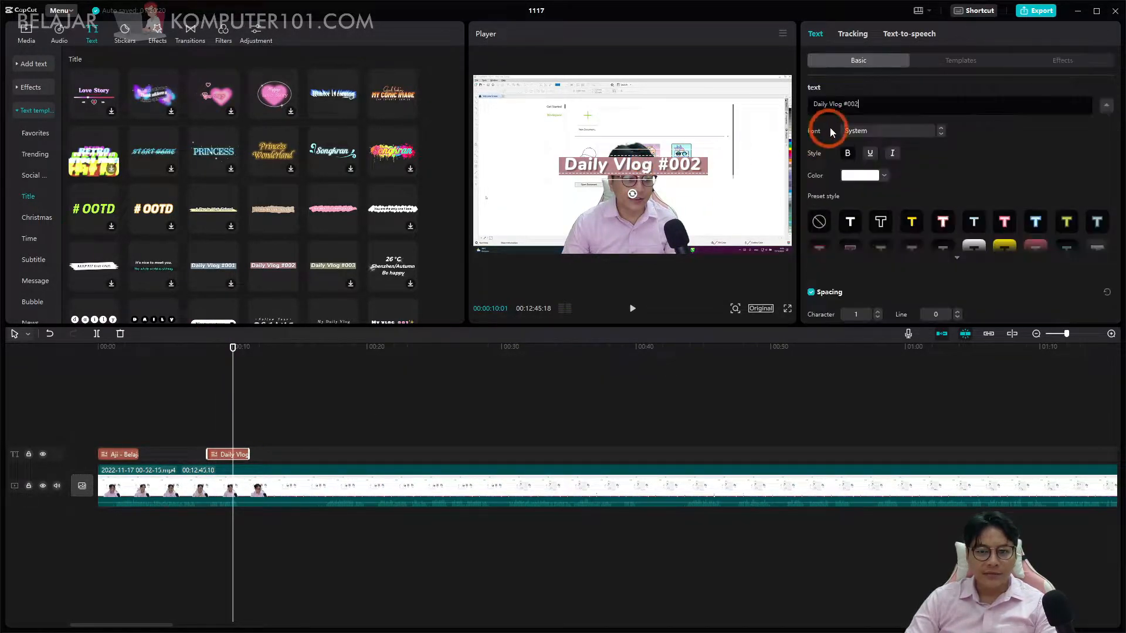
{"action": "triple_click", "coordinate": [918, 104]}
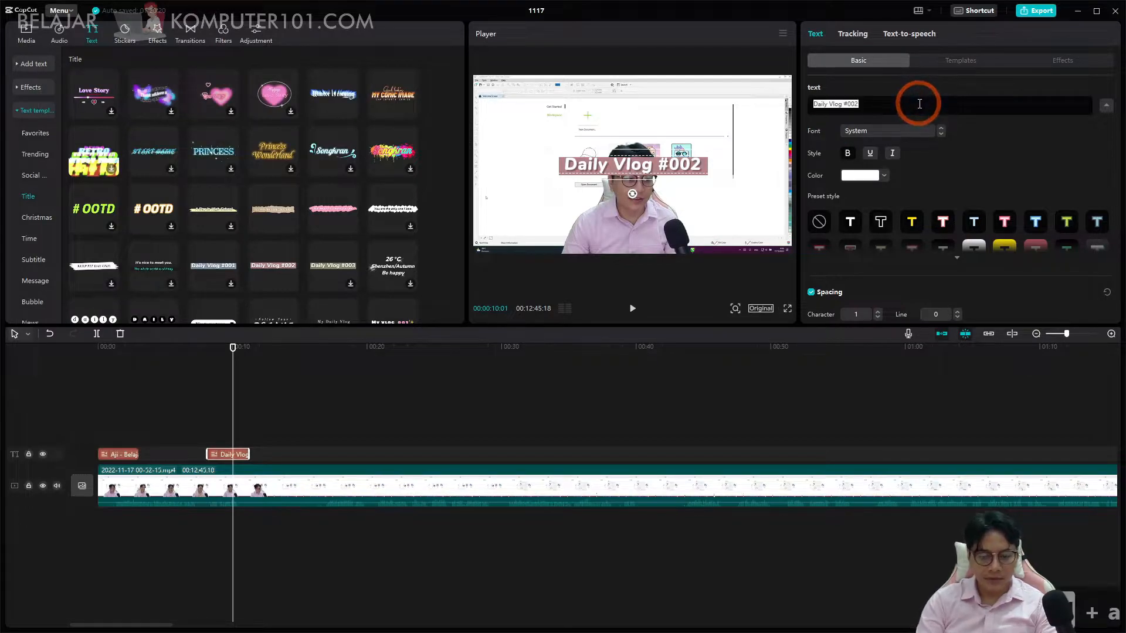
{"action": "type", "text": "CorelD"}
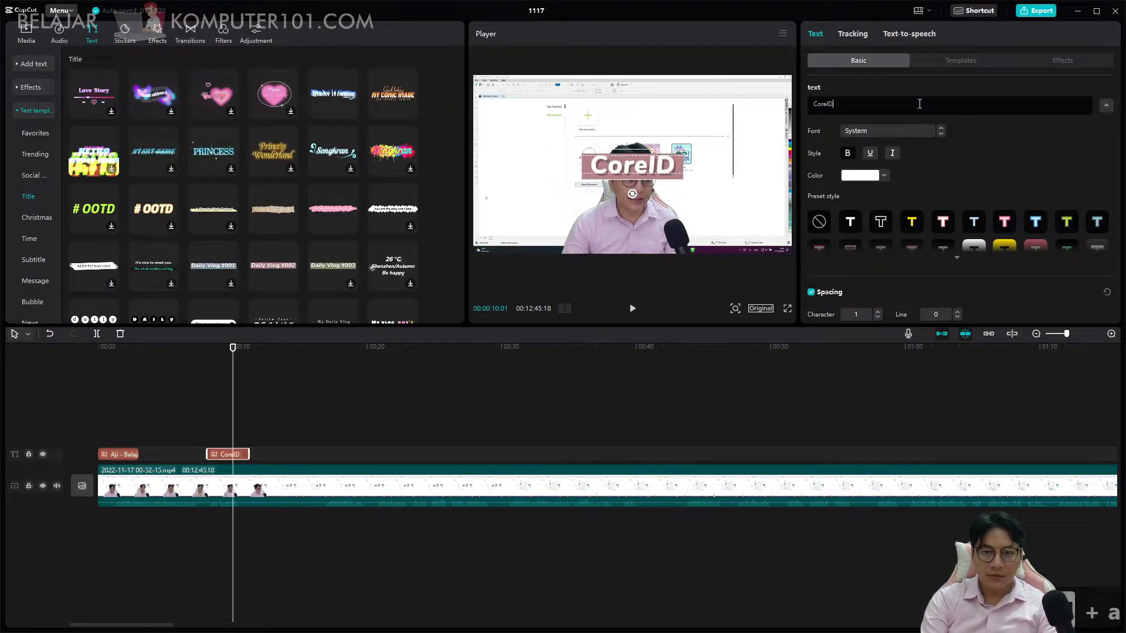
{"action": "type", "text": "raw Dasar"}
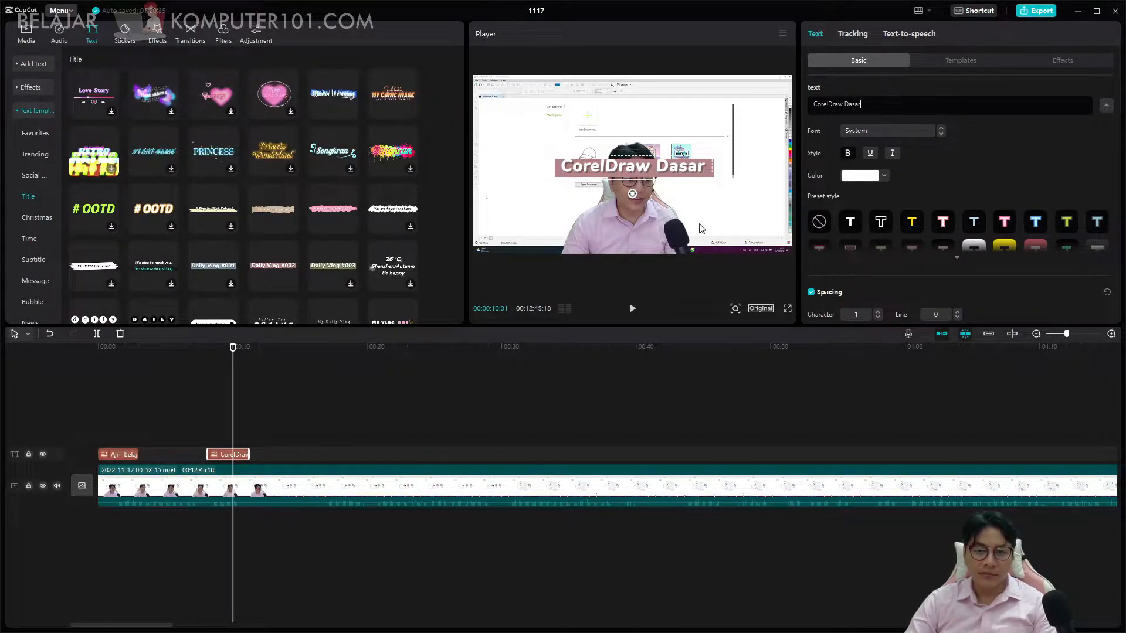
Play through the "CorelDraw Dasar" title and split the video clip just after it ends, at 00:00:11:13.
{"action": "left_click", "coordinate": [359, 410]}
{"action": "left_click", "coordinate": [227, 358]}
{"action": "key", "text": "space"}
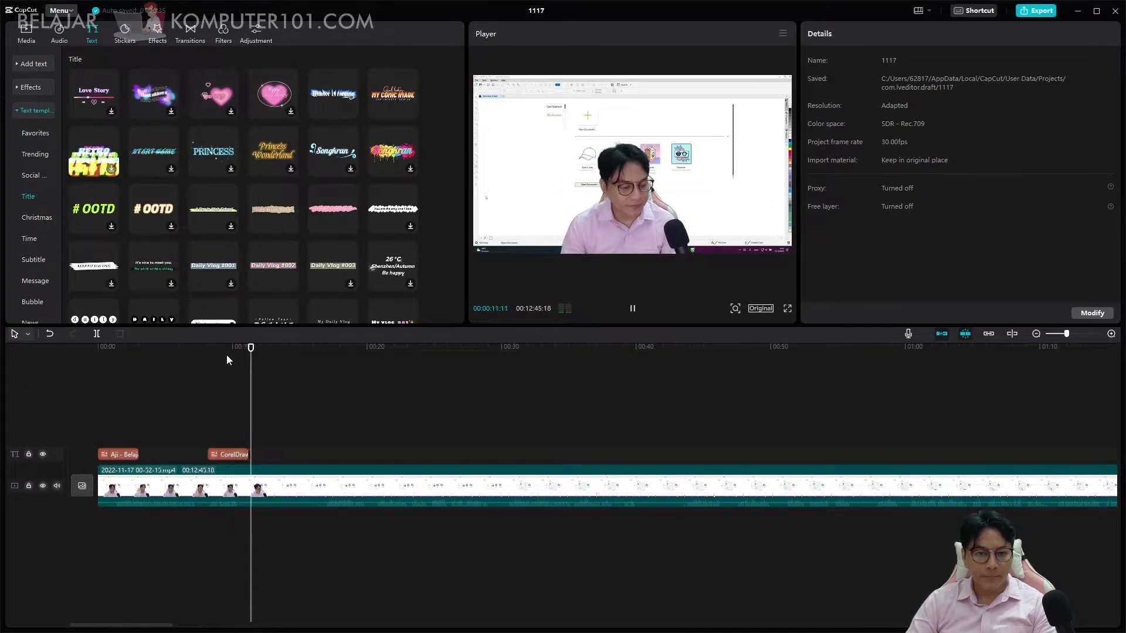
{"action": "left_click", "coordinate": [283, 487]}
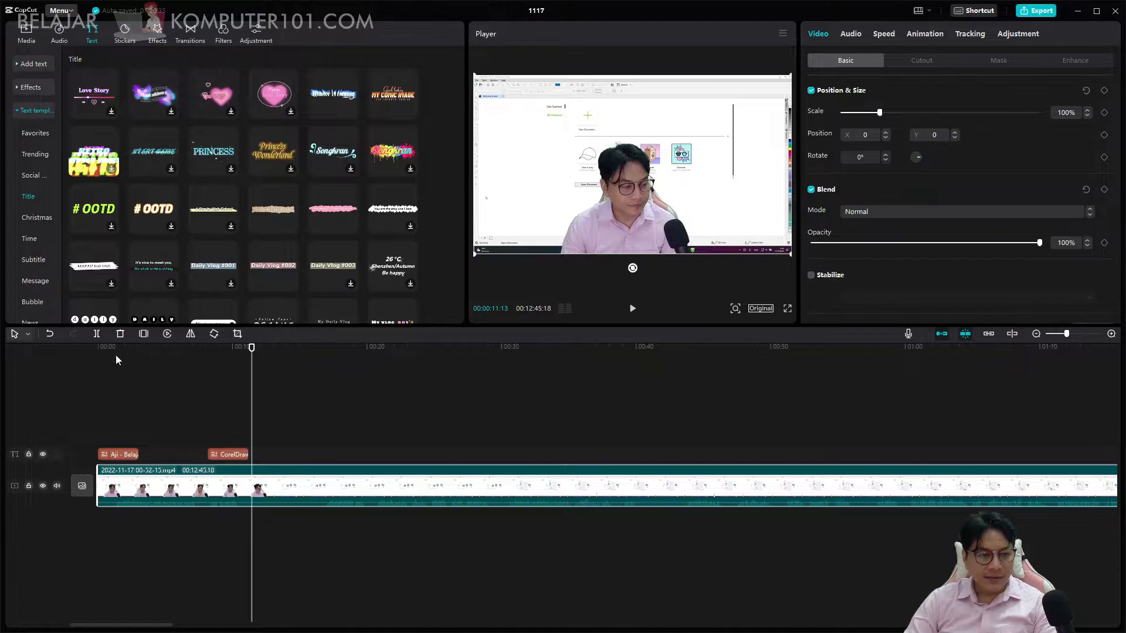
{"action": "key", "text": "ctrl+b"}
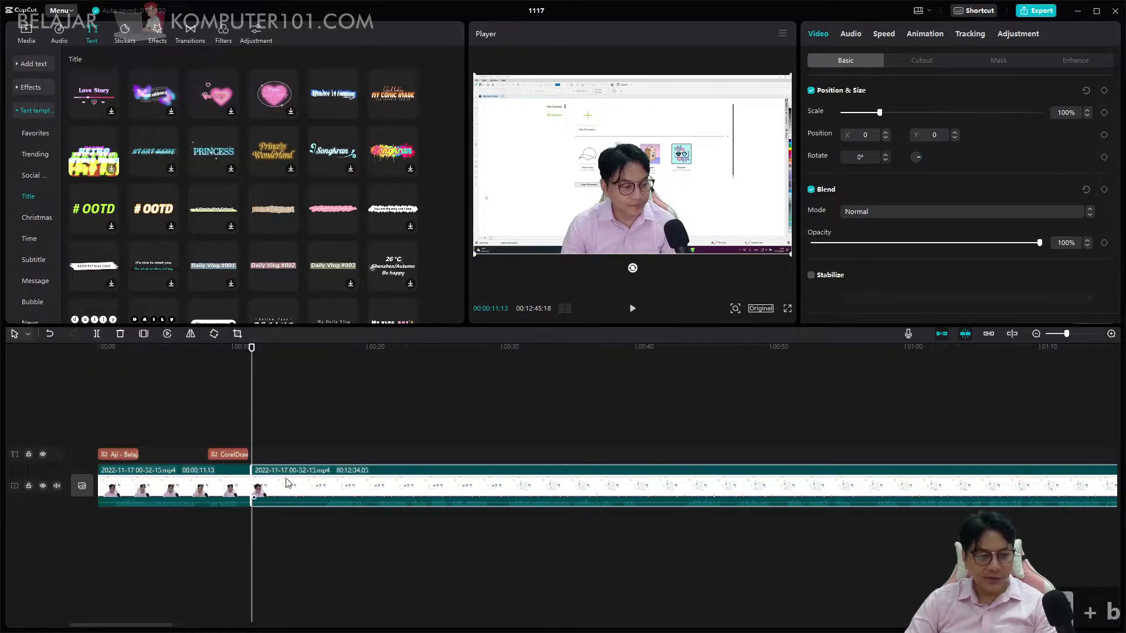
Trim about 5 seconds off the start of the second clip and play across the cut.
{"action": "left_click_drag", "start_coordinate": [251, 481], "coordinate": [318, 486]}
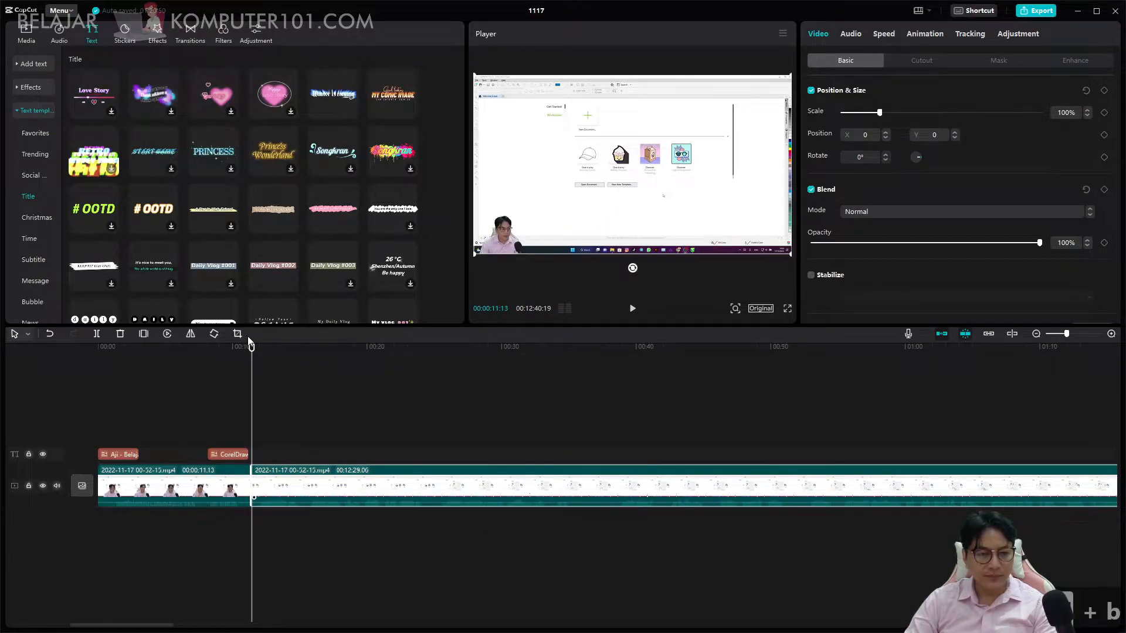
{"action": "key", "text": "space"}
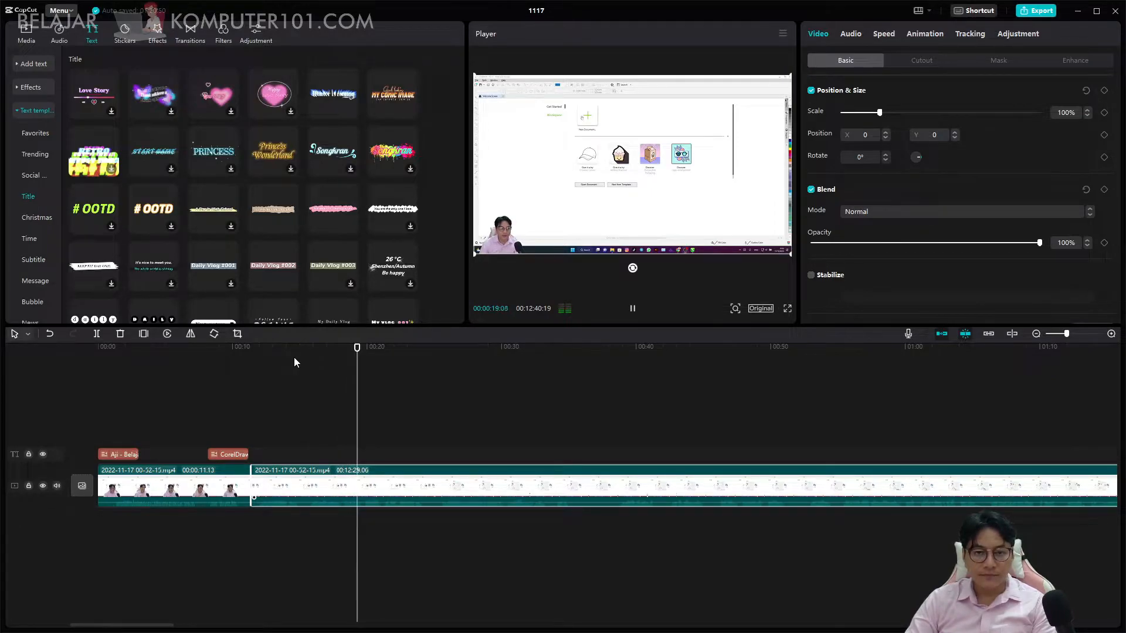
{"action": "key", "text": "space"}
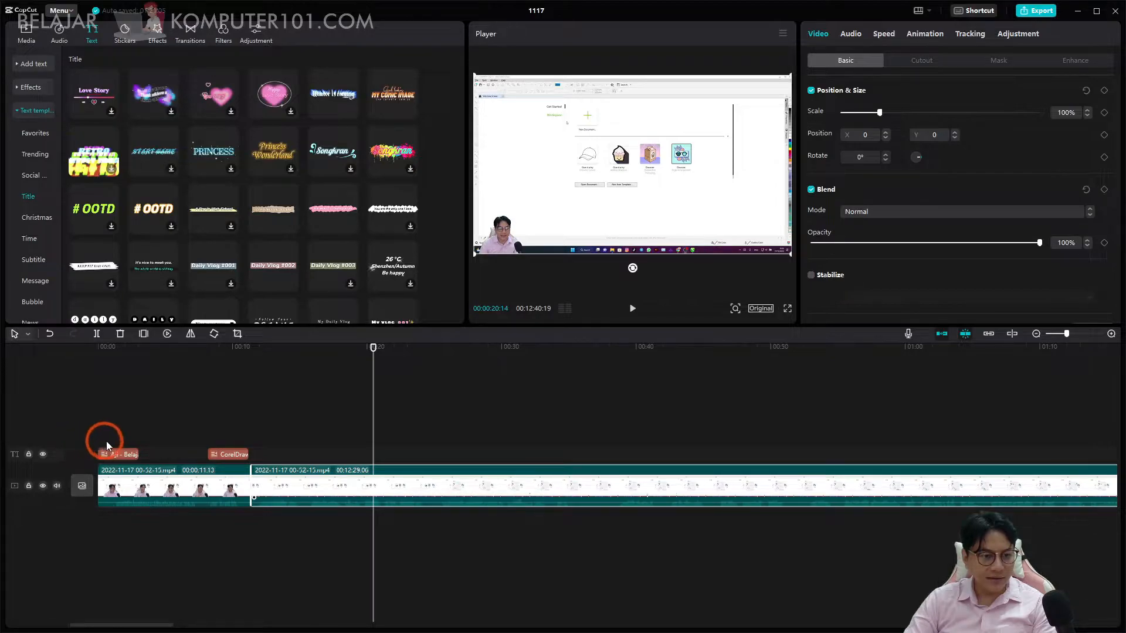
Hide the timeline's track controls and show them again.
{"action": "left_click", "coordinate": [67, 430]}
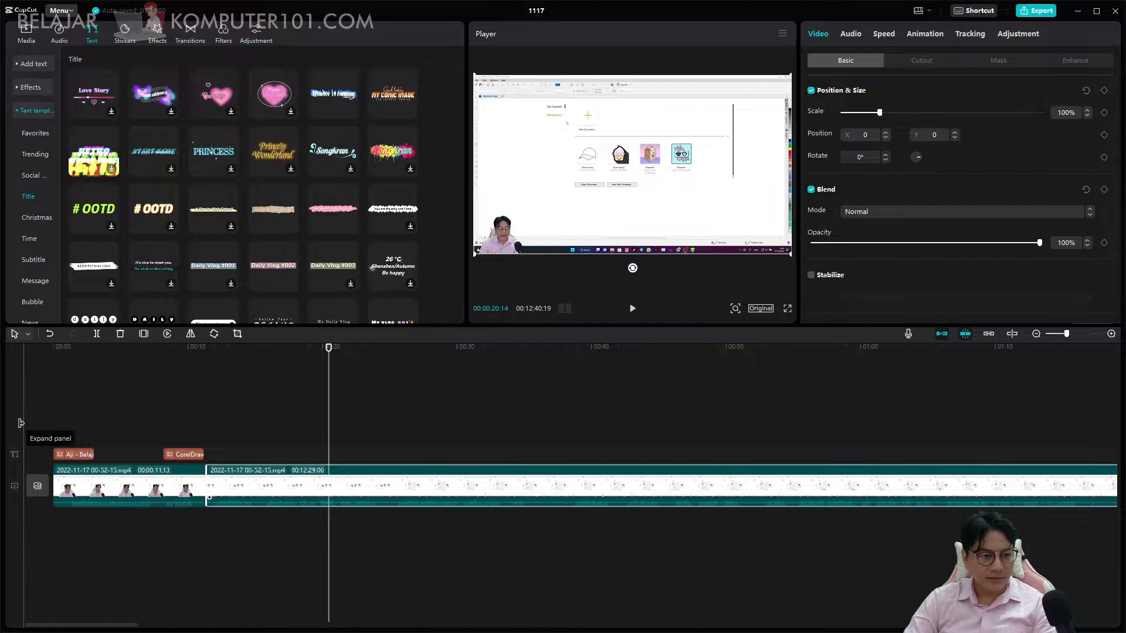
{"action": "left_click", "coordinate": [39, 429]}
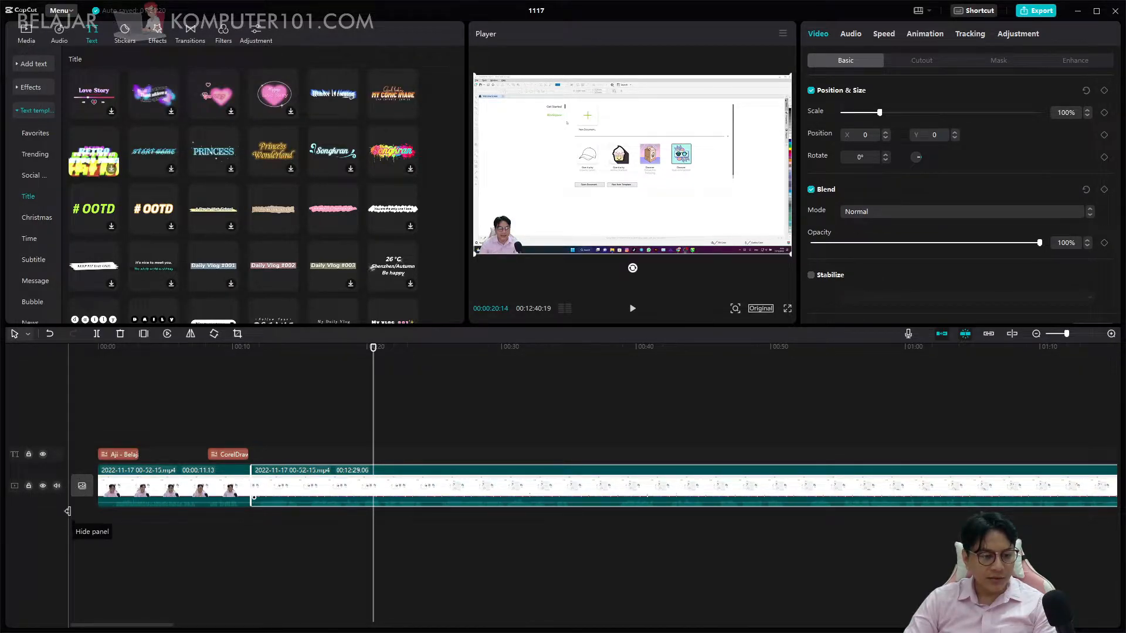
{"action": "left_click", "coordinate": [55, 518]}
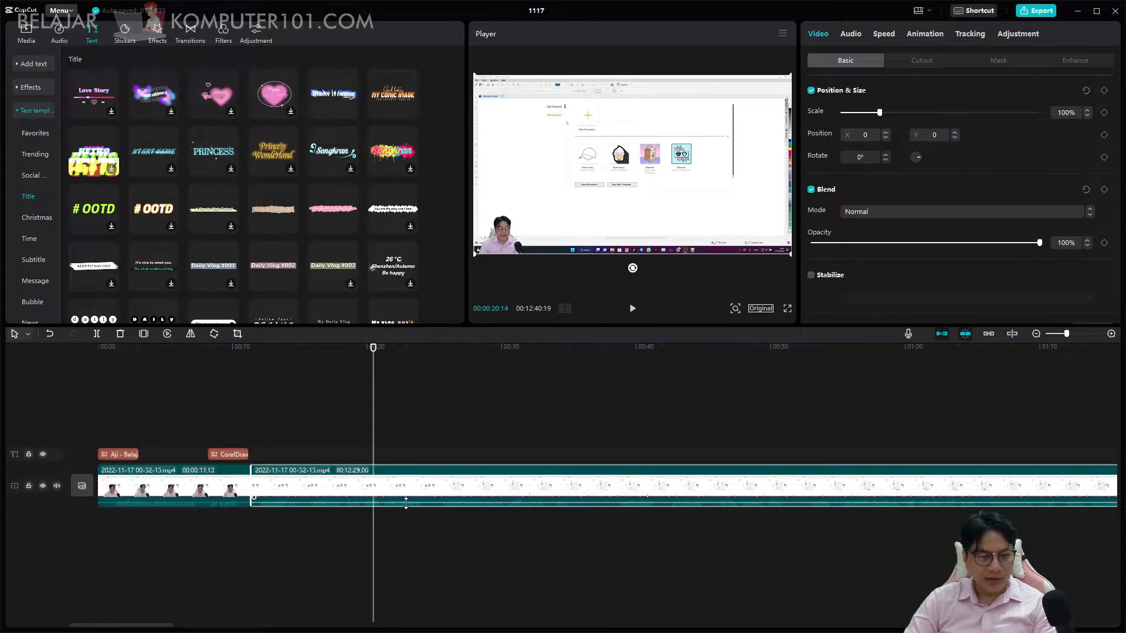
Adjust the second clip's volume to about 0.4 dB and check its audio settings during playback.
{"action": "left_click_drag", "start_coordinate": [407, 501], "coordinate": [409, 504]}
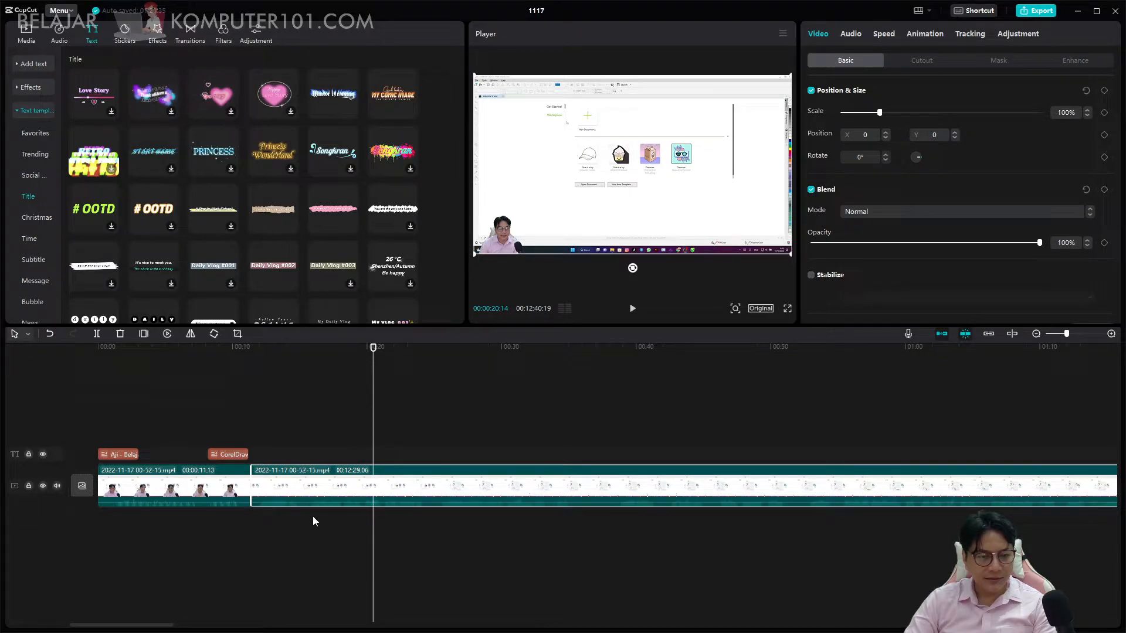
{"action": "left_click", "coordinate": [226, 498]}
{"action": "key", "text": "space"}
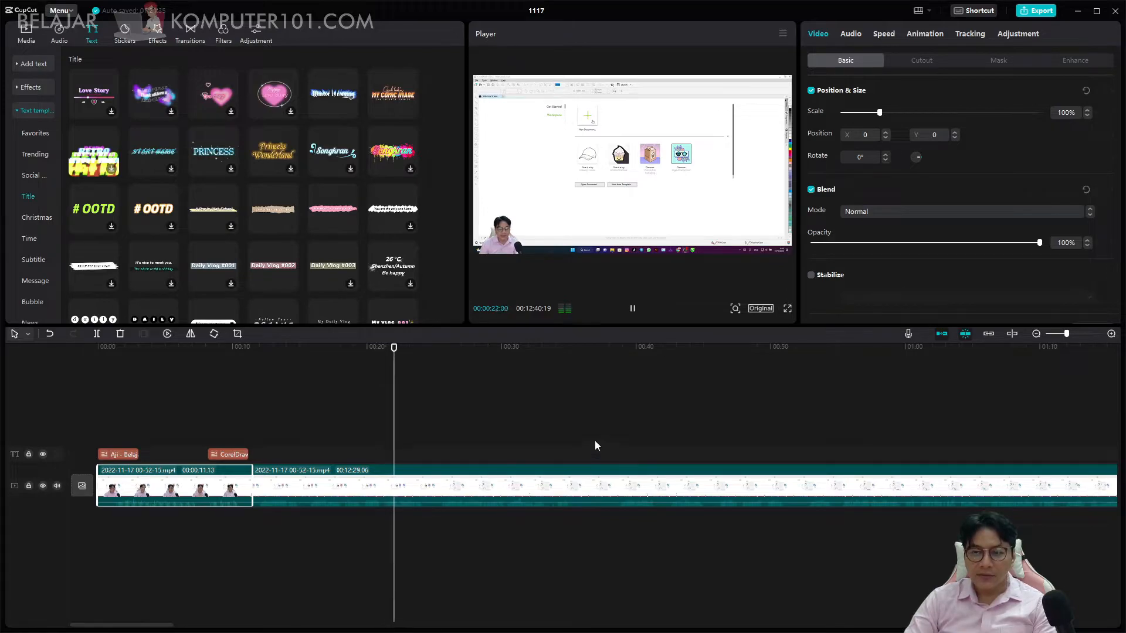
{"action": "left_click", "coordinate": [441, 477]}
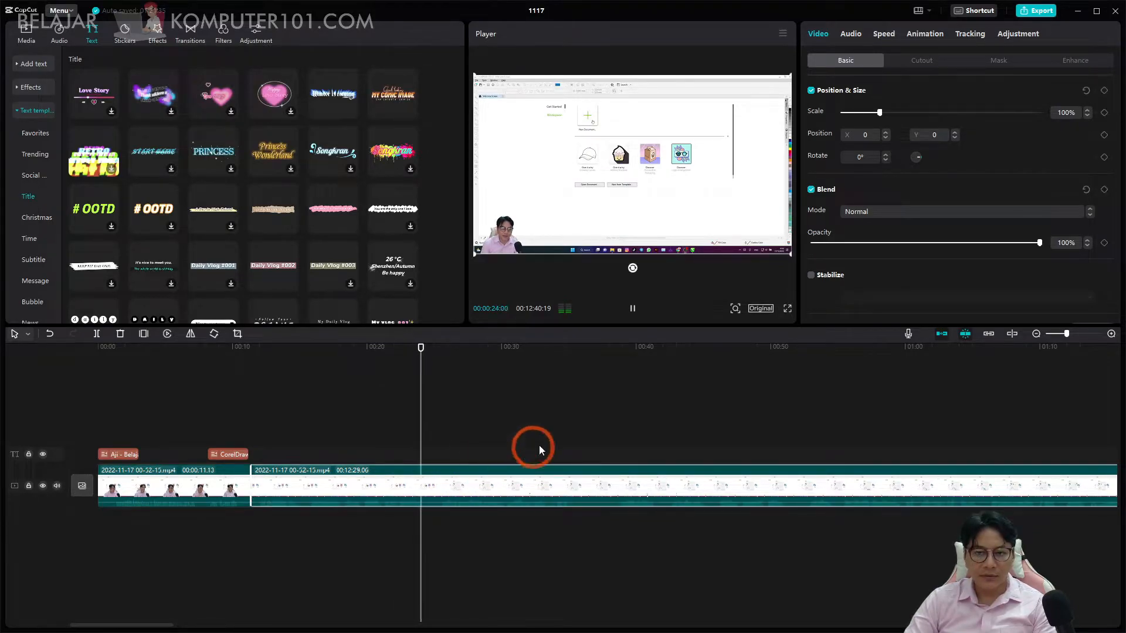
{"action": "left_click", "coordinate": [850, 36]}
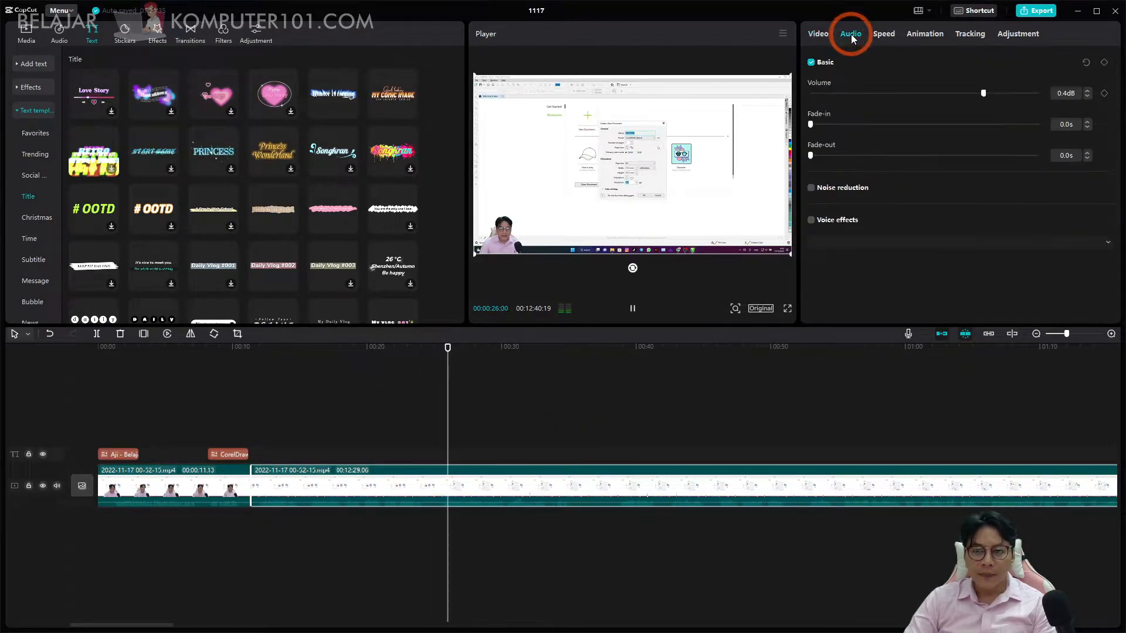
{"action": "left_click", "coordinate": [846, 246]}
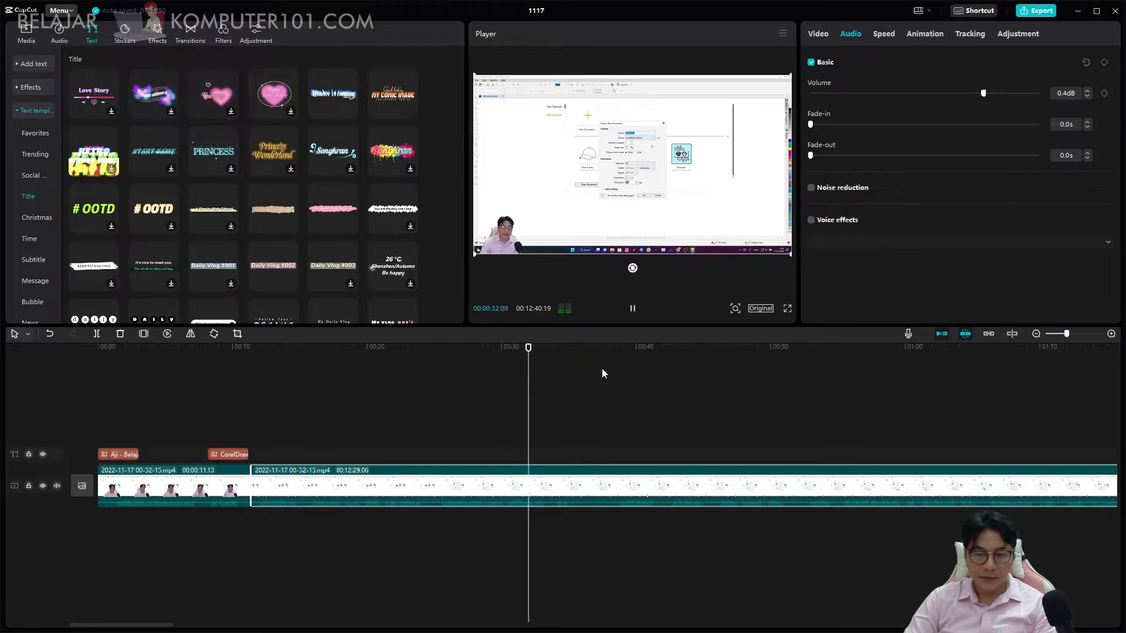
Replay from about 20 seconds and add a 100% scale keyframe to the second clip at 00:00:25:19, where the new-document dialog is open.
{"action": "left_click_drag", "start_coordinate": [501, 343], "coordinate": [378, 351]}
{"action": "key", "text": "space"}
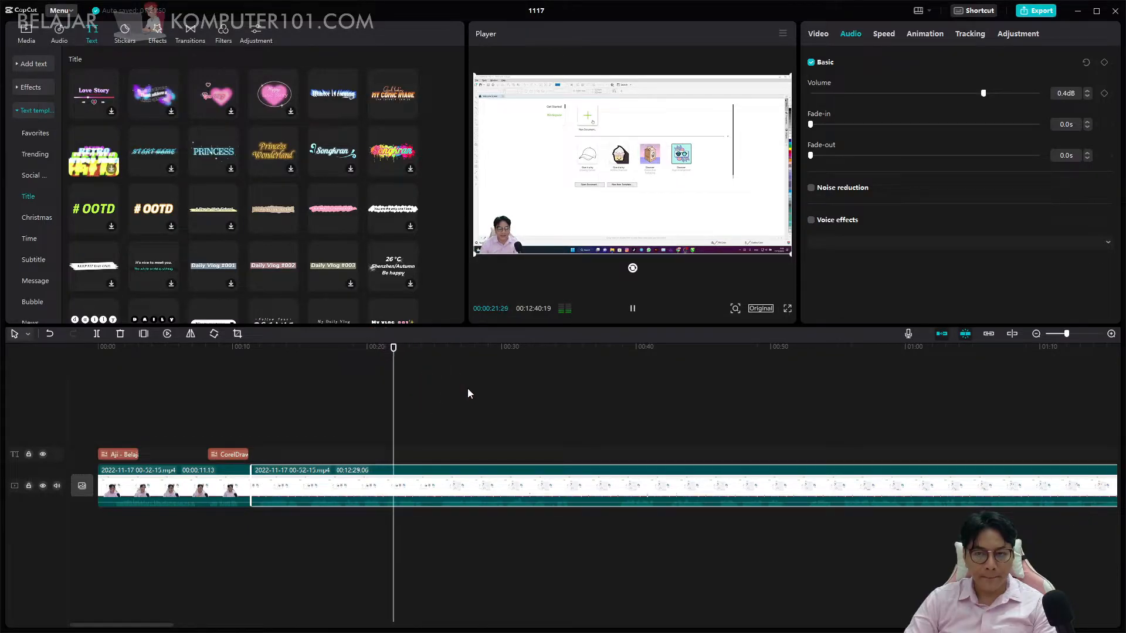
{"action": "key", "text": "space"}
{"action": "key", "text": "space"}
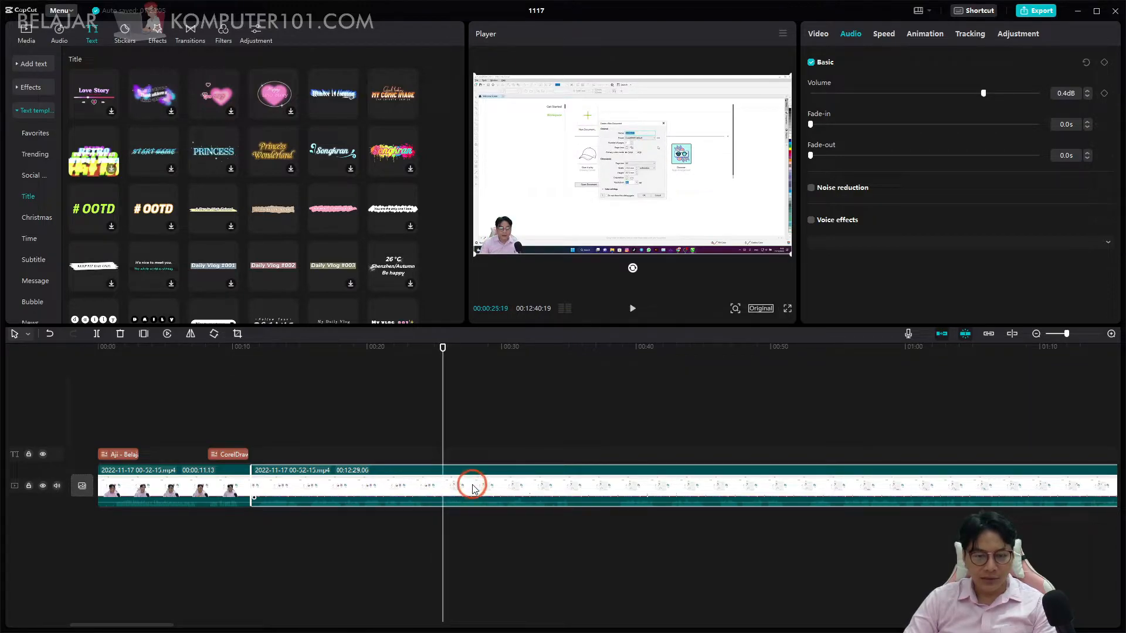
{"action": "left_click", "coordinate": [820, 35]}
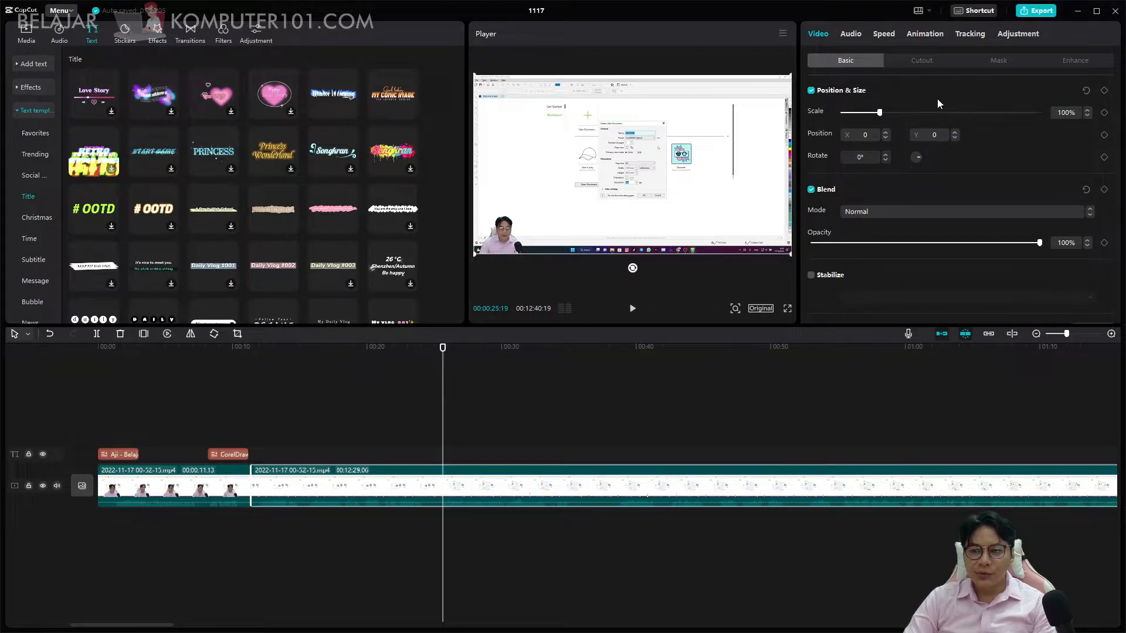
{"action": "left_click", "coordinate": [1104, 114]}
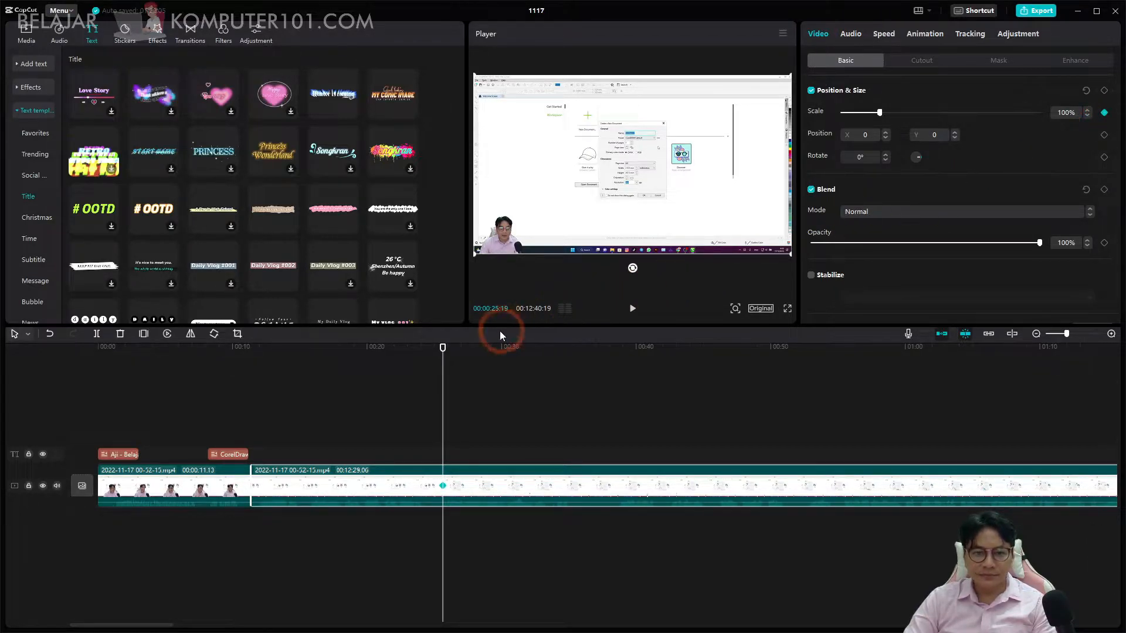
Enlarge the second clip to 178% scale at 00:00:26:06 and add a position keyframe there.
{"action": "left_click_drag", "start_coordinate": [446, 350], "coordinate": [451, 349]}
{"action": "left_click_drag", "start_coordinate": [880, 113], "coordinate": [910, 118]}
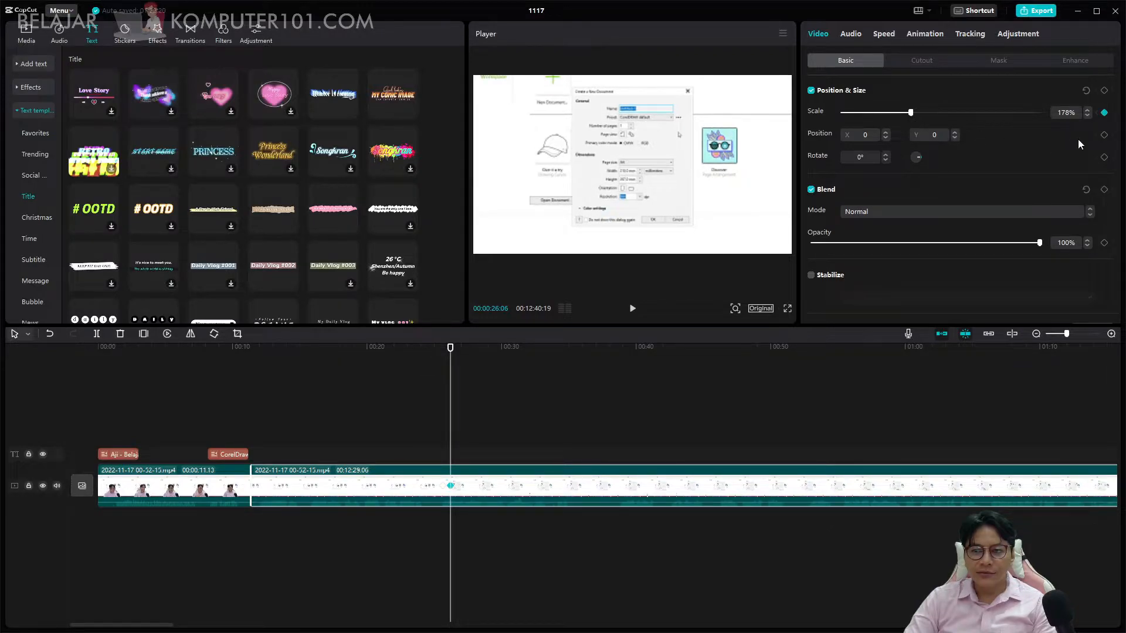
{"action": "left_click", "coordinate": [1104, 135]}
{"action": "left_click", "coordinate": [665, 192]}
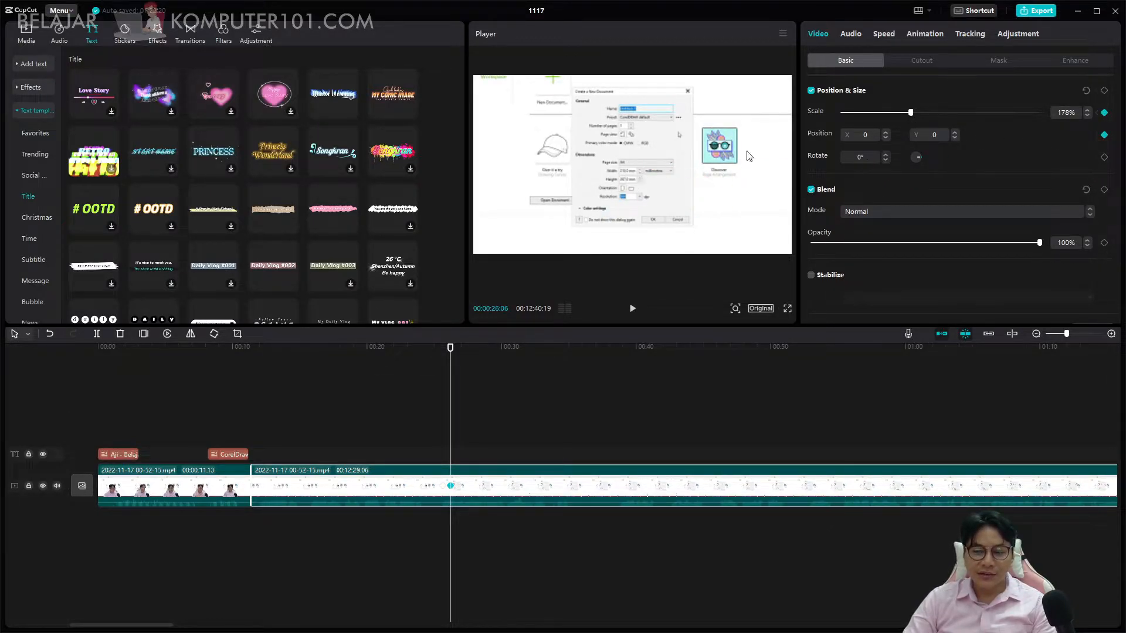
Play through the zoom and move the enlarged picture down to Y -42 at 00:00:26:06.
{"action": "left_click_drag", "start_coordinate": [451, 346], "coordinate": [444, 346]}
{"action": "key", "text": "space"}
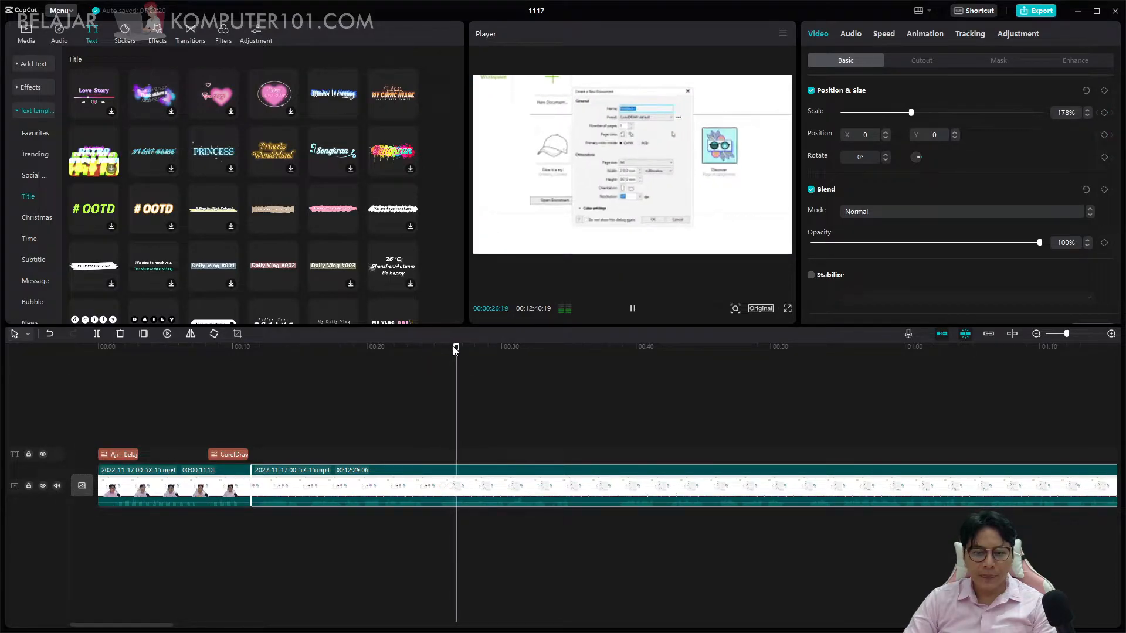
{"action": "left_click", "coordinate": [443, 347]}
{"action": "left_click_drag", "start_coordinate": [443, 349], "coordinate": [450, 349]}
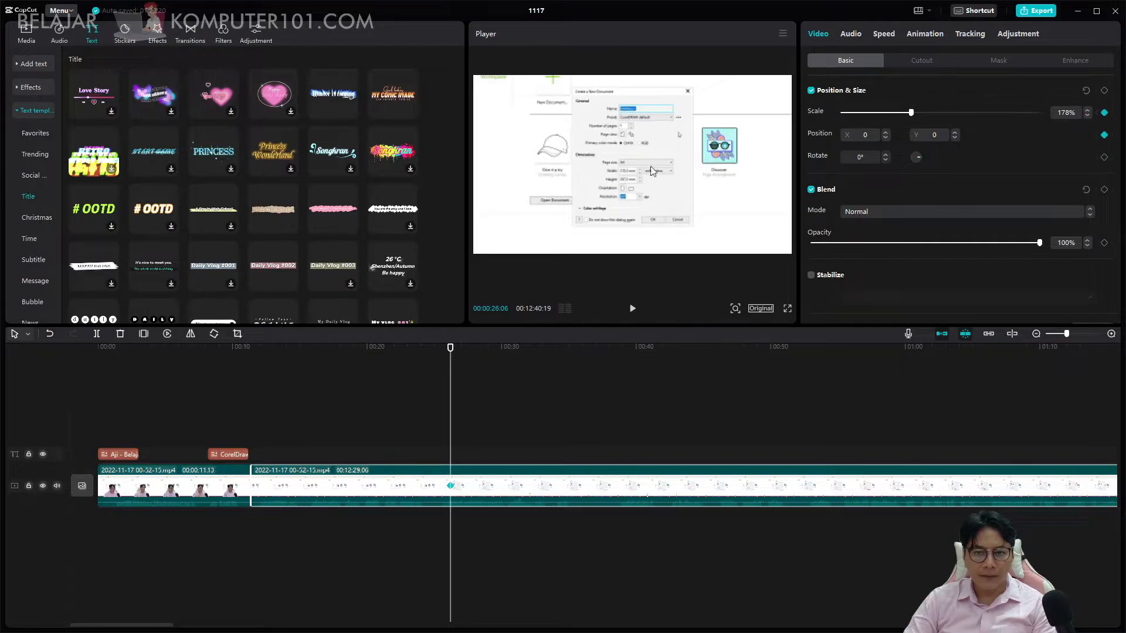
{"action": "left_click_drag", "start_coordinate": [666, 128], "coordinate": [684, 139]}
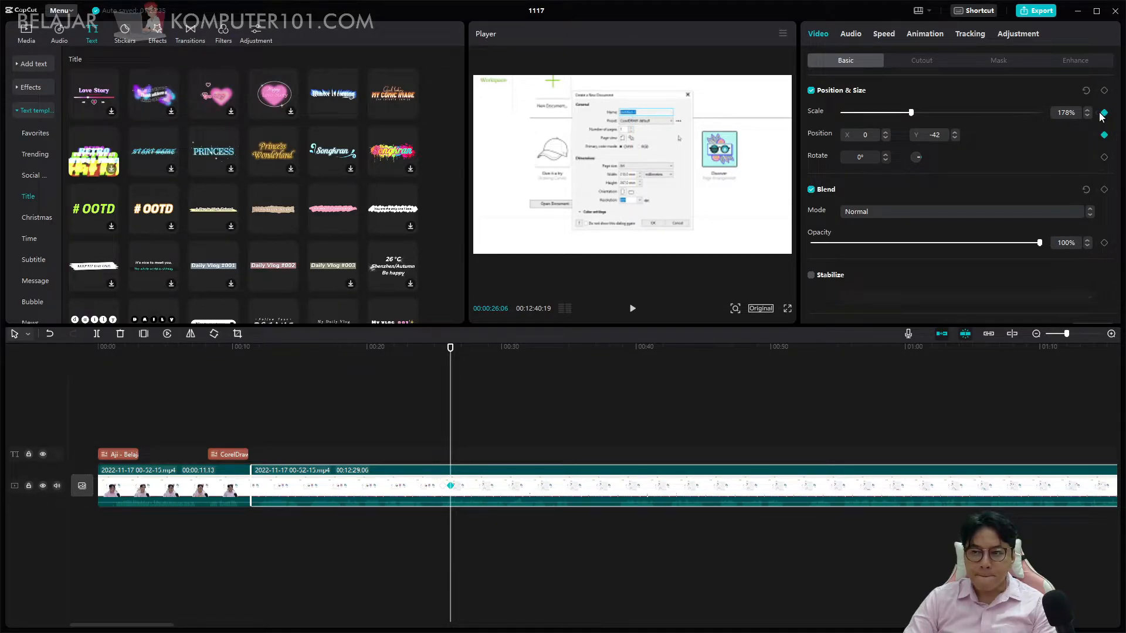
{"action": "left_click", "coordinate": [301, 547]}
{"action": "left_click", "coordinate": [434, 434]}
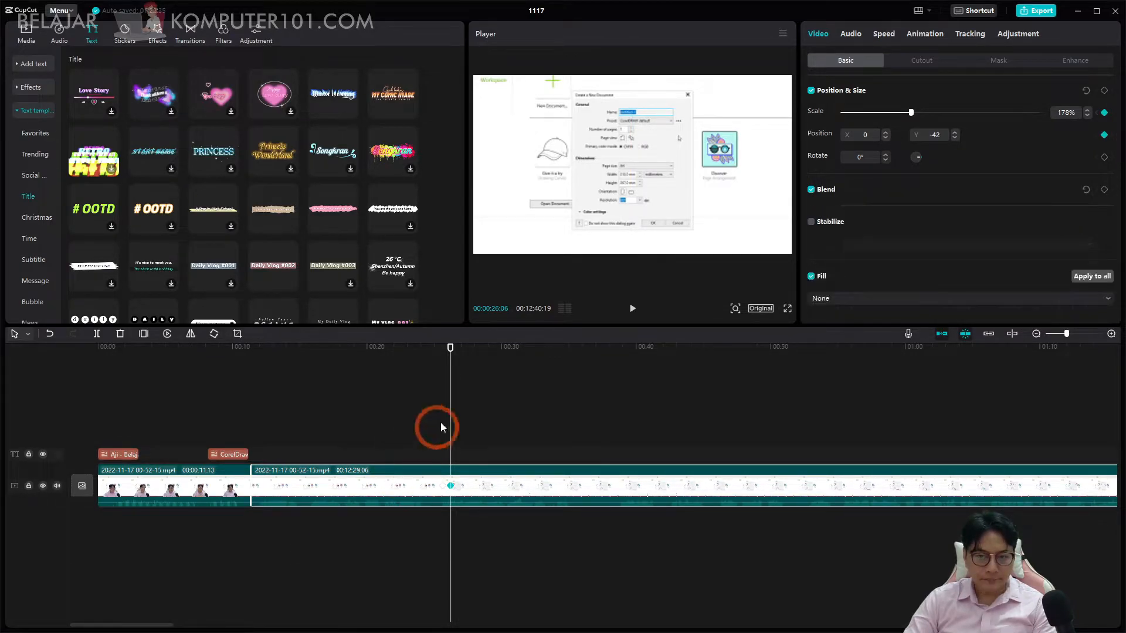
Add a position keyframe at the zoom's start, 00:00:25:19, and play on from the zoom's end keyframe.
{"action": "left_click_drag", "start_coordinate": [450, 356], "coordinate": [443, 350]}
{"action": "left_click", "coordinate": [1104, 135]}
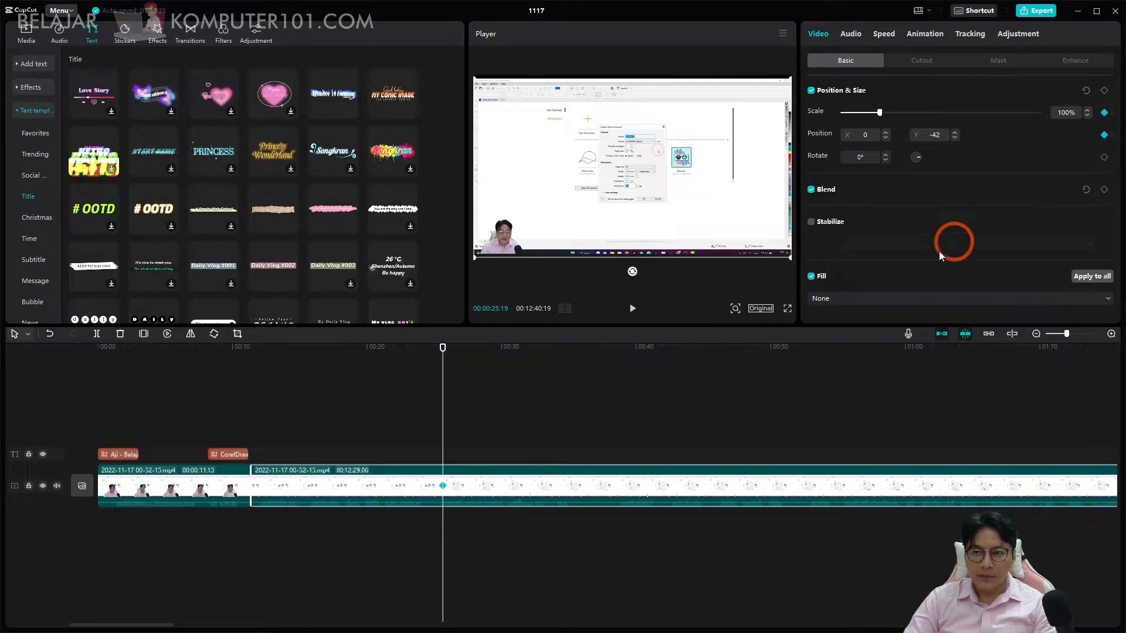
{"action": "left_click", "coordinate": [1112, 118]}
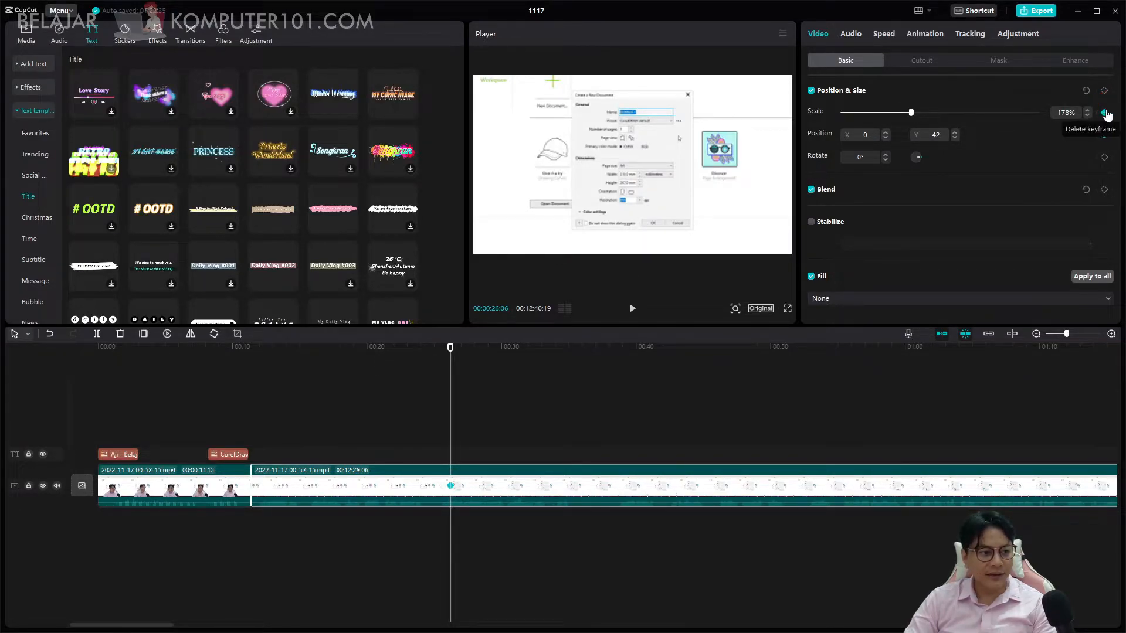
{"action": "key", "text": "space"}
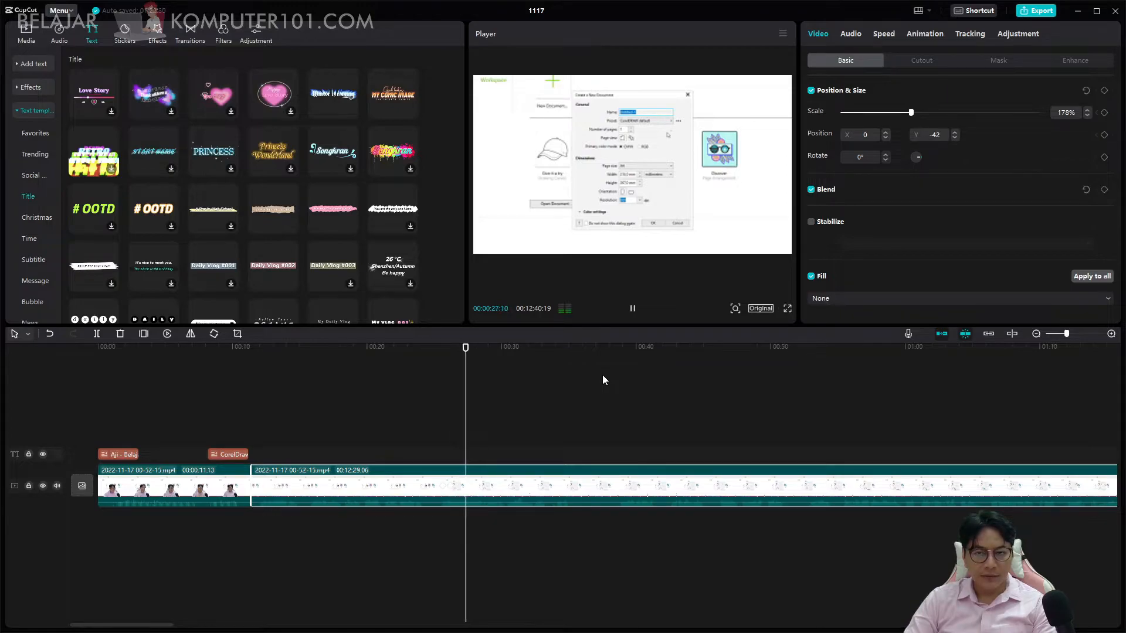
{"action": "key", "text": "space"}
Enlarge the player preview by shrinking the timeline, the template library and the clip properties area.
{"action": "left_click_drag", "start_coordinate": [551, 326], "coordinate": [535, 444]}
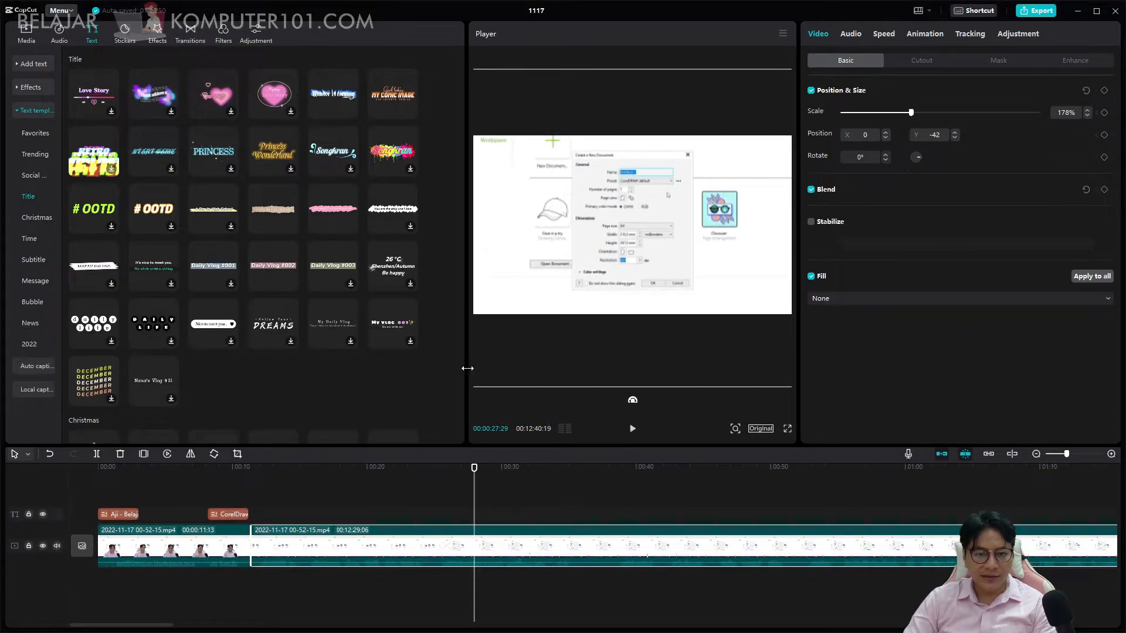
{"action": "left_click_drag", "start_coordinate": [466, 367], "coordinate": [416, 363]}
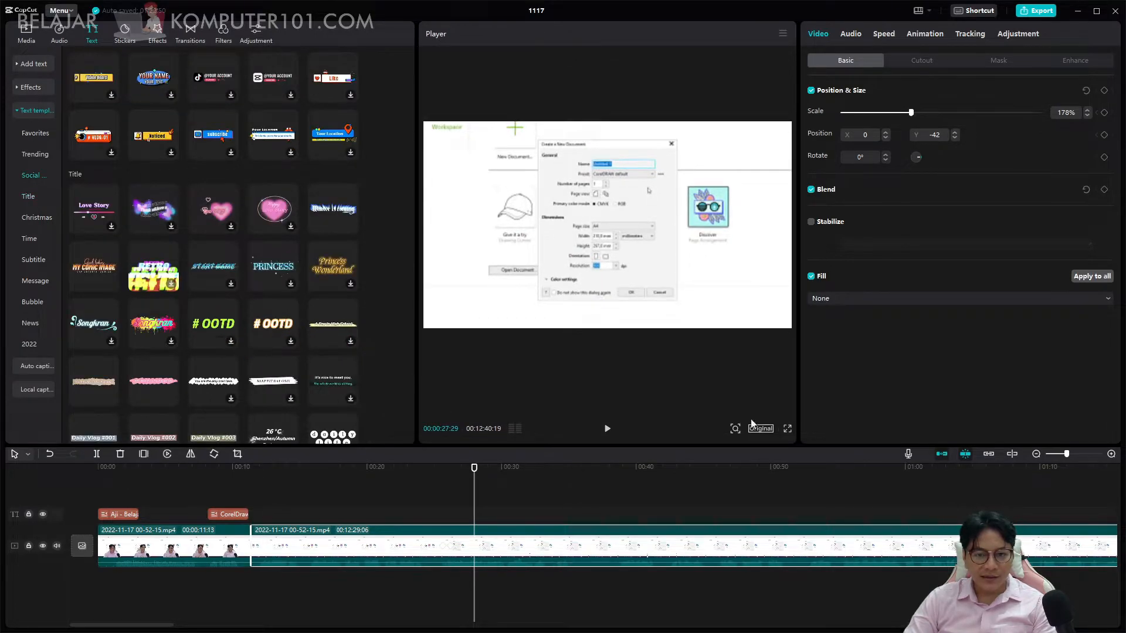
{"action": "left_click_drag", "start_coordinate": [799, 419], "coordinate": [875, 426]}
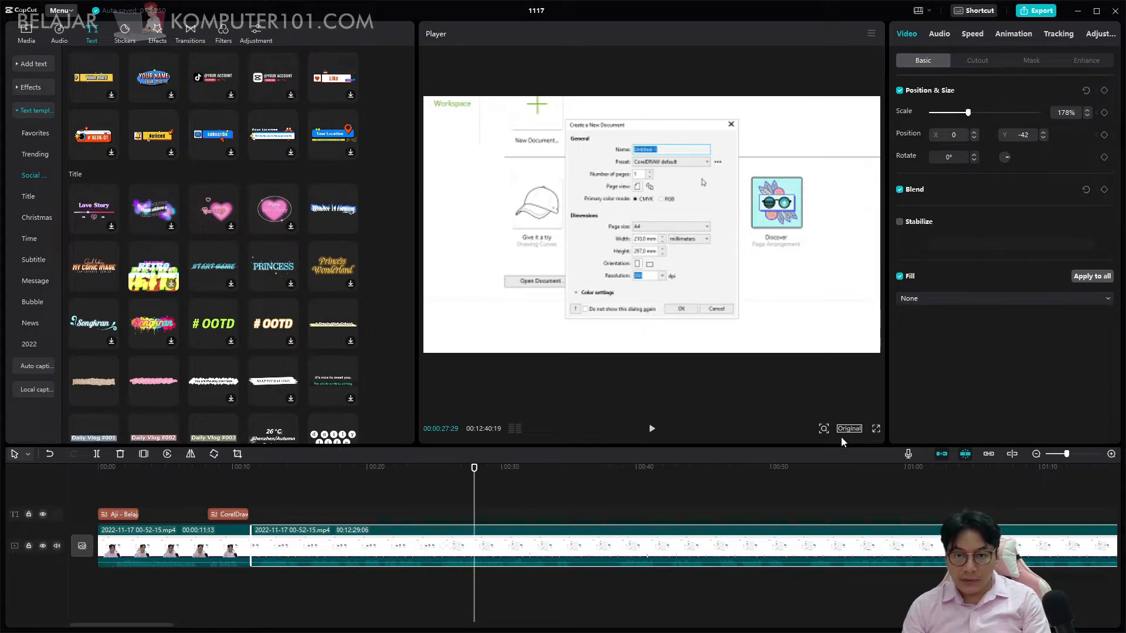
Look through the aspect ratio options and the preview zoom control of the player.
{"action": "left_click", "coordinate": [847, 428]}
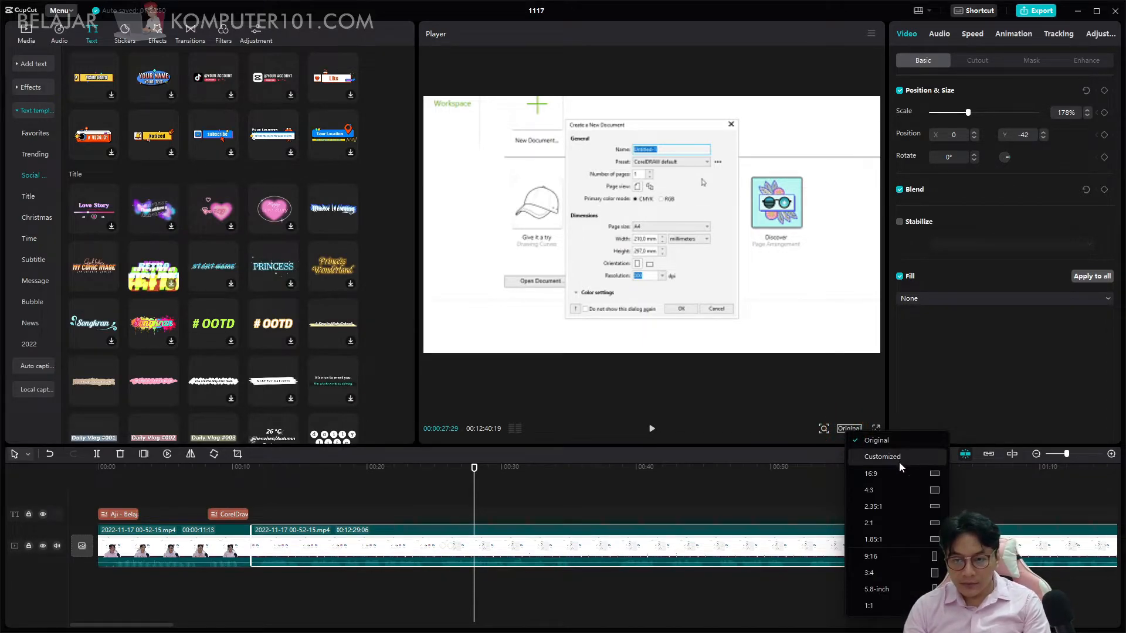
{"action": "left_click", "coordinate": [824, 429]}
{"action": "left_click", "coordinate": [824, 428]}
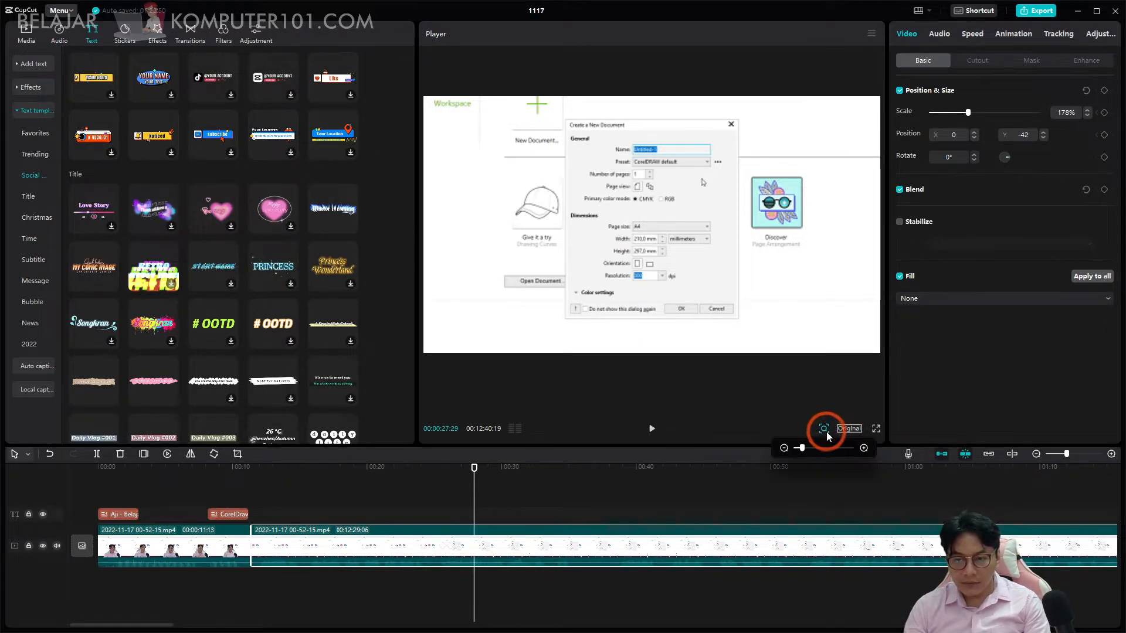
Show the audio level meter beside the timeline and play the clip to check its sound levels.
{"action": "left_click", "coordinate": [545, 419]}
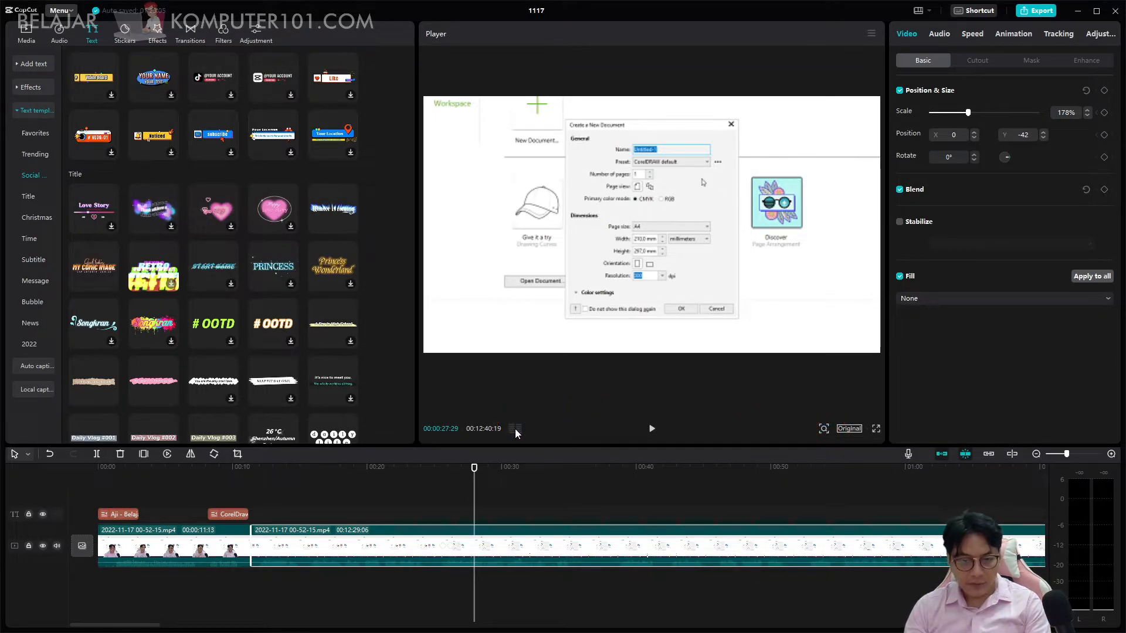
{"action": "key", "text": "space"}
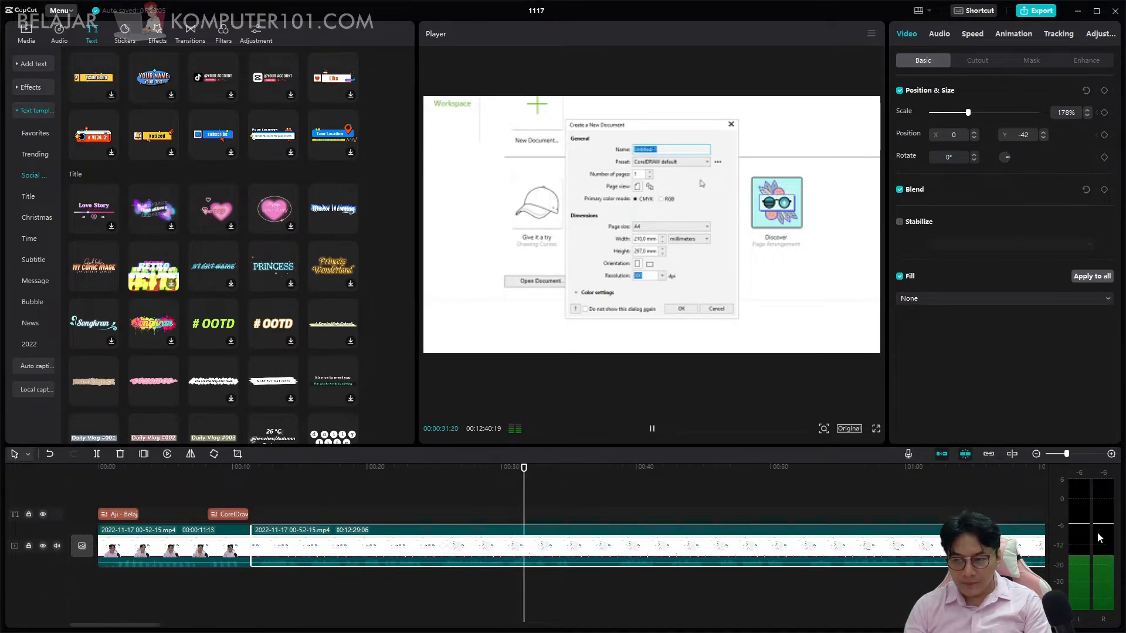
{"action": "key", "text": "space"}
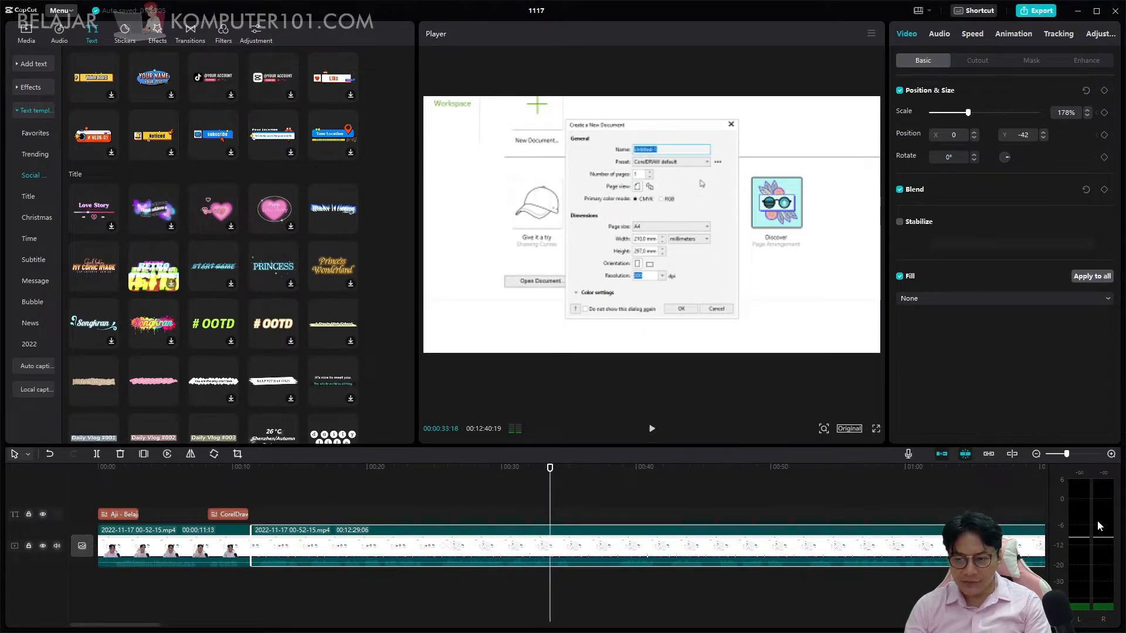
{"action": "key", "text": "space"}
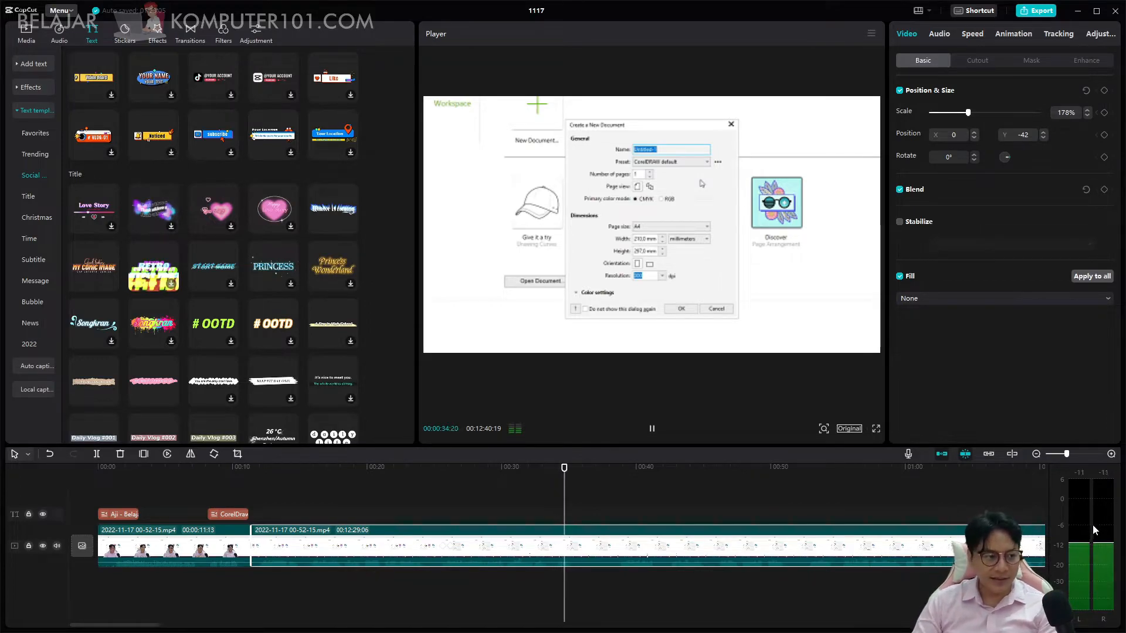
{"action": "key", "text": "space"}
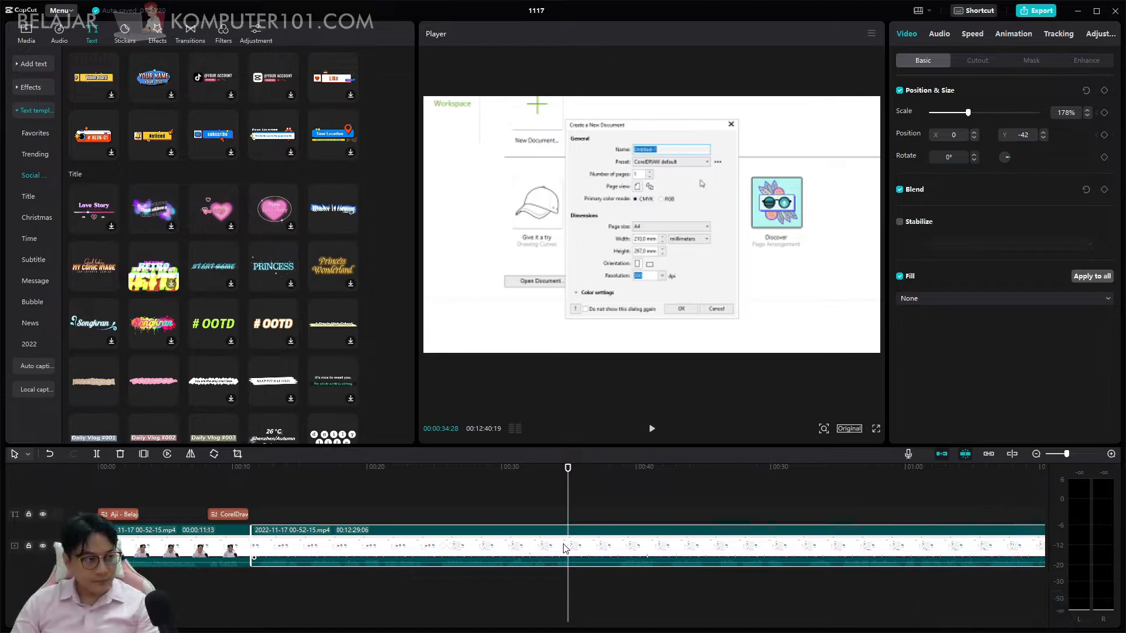
{"action": "key", "text": "space"}
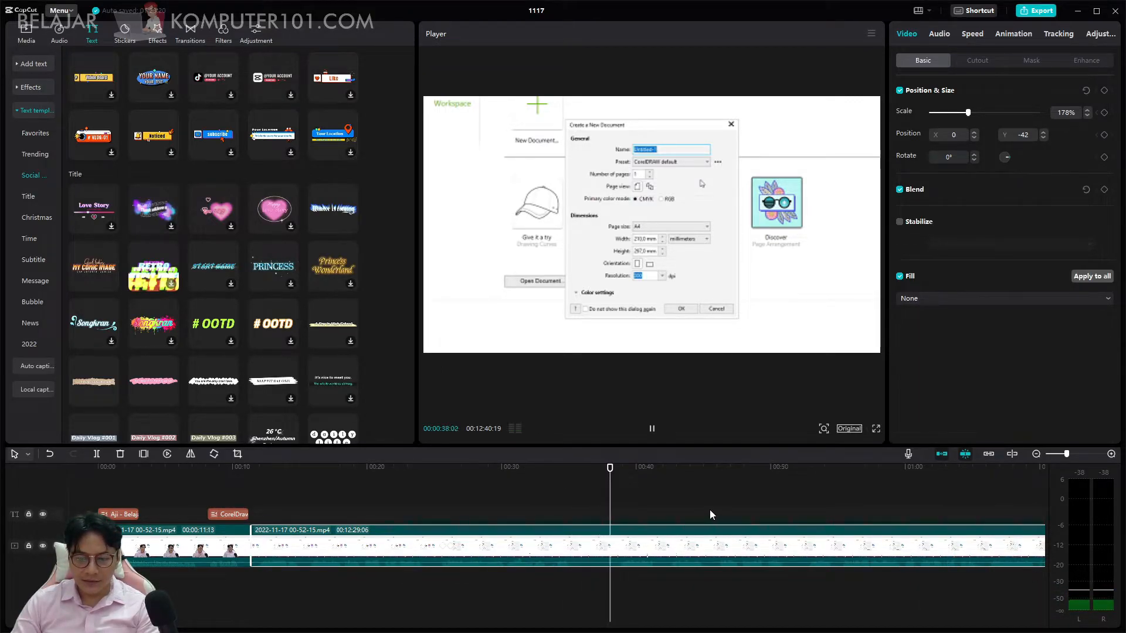
Play the second clip in short stretches to check its sound levels on the meter.
{"action": "key", "text": "space"}
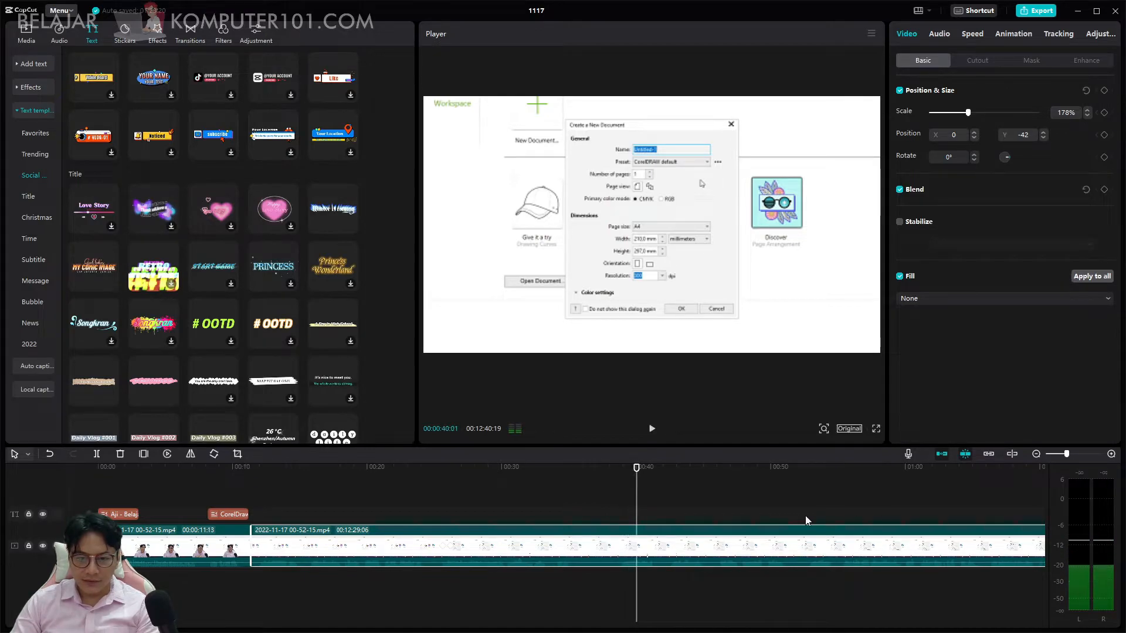
{"action": "left_click_drag", "start_coordinate": [287, 561], "coordinate": [283, 563]}
{"action": "key", "text": "space"}
{"action": "key", "text": "space"}
{"action": "key", "text": "space"}
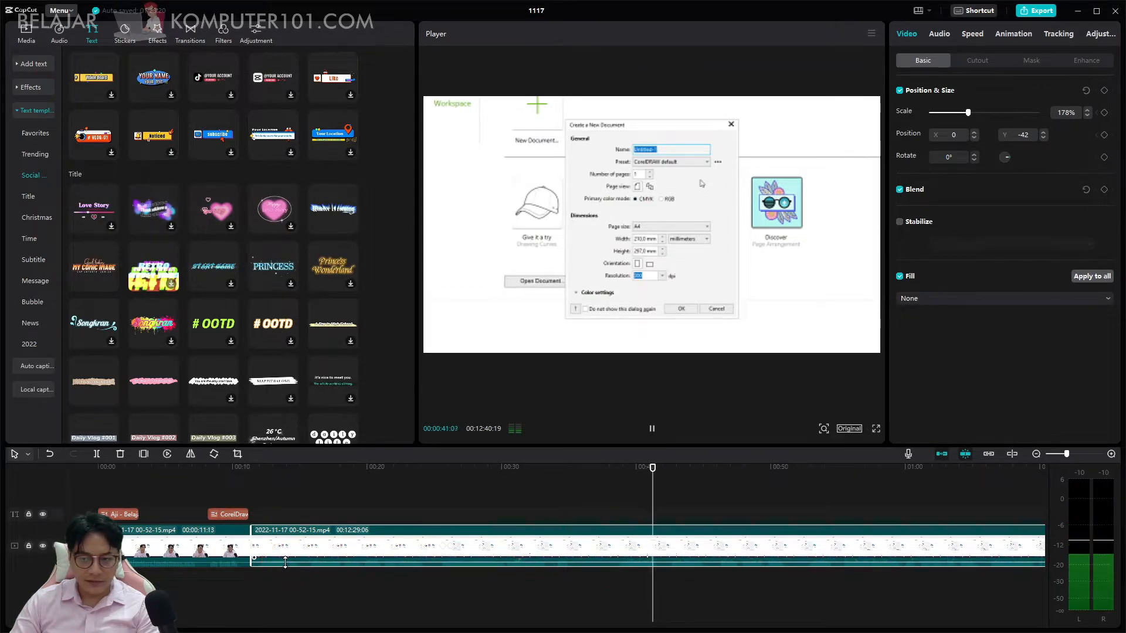
{"action": "key", "text": "space"}
Set the second clip's volume to 9.0 dB and play it to check the new level.
{"action": "left_click", "coordinate": [938, 33]}
{"action": "left_click", "coordinate": [1020, 94]}
{"action": "left_click", "coordinate": [1092, 92]}
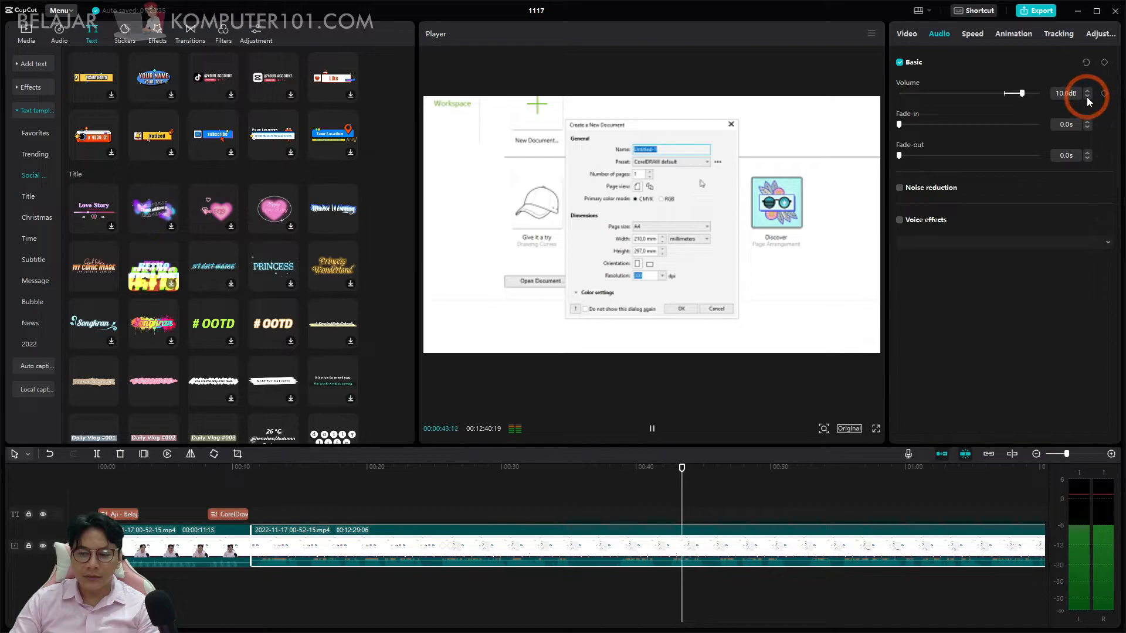
{"action": "left_click", "coordinate": [1086, 97]}
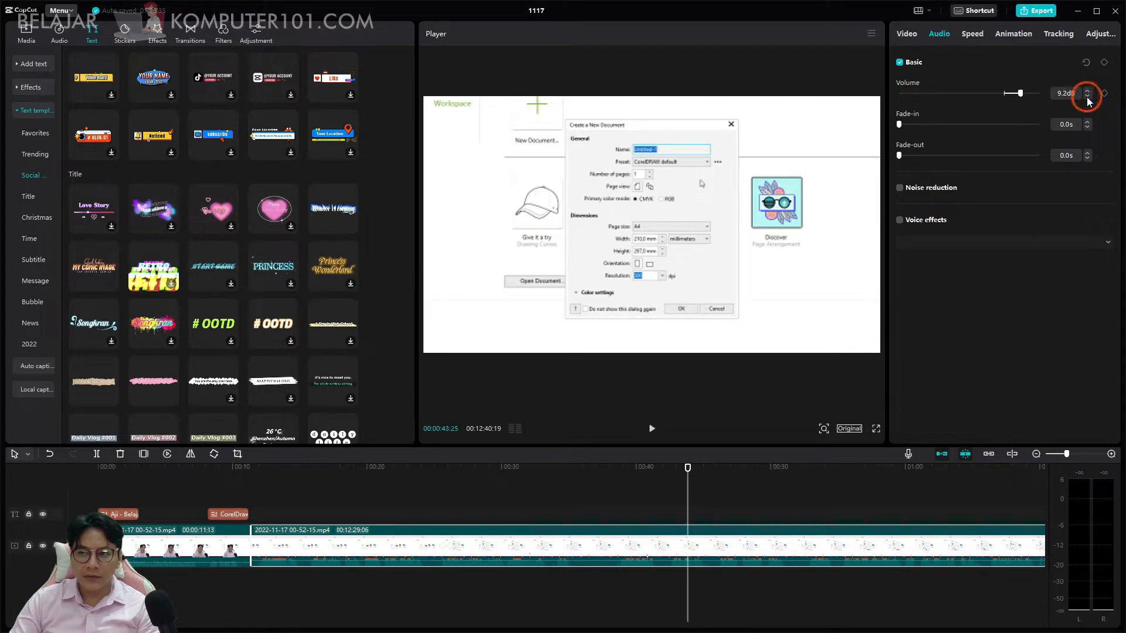
{"action": "key", "text": "space"}
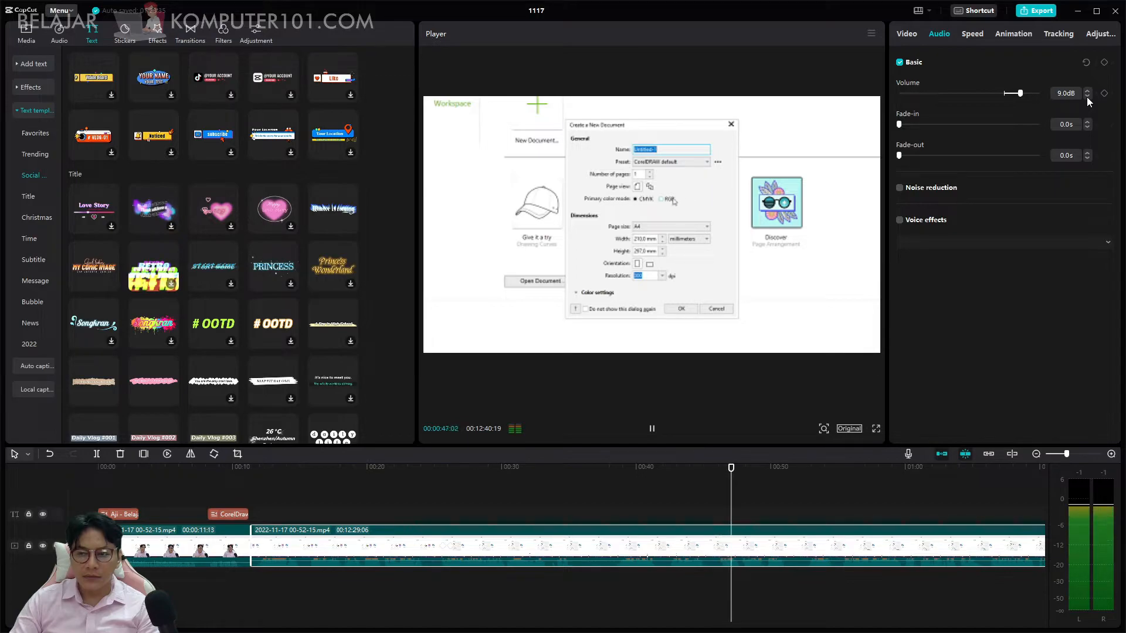
{"action": "key", "text": "space"}
Set the first clip's volume to 9.0 dB as well and play on through the timeline.
{"action": "left_click", "coordinate": [198, 542]}
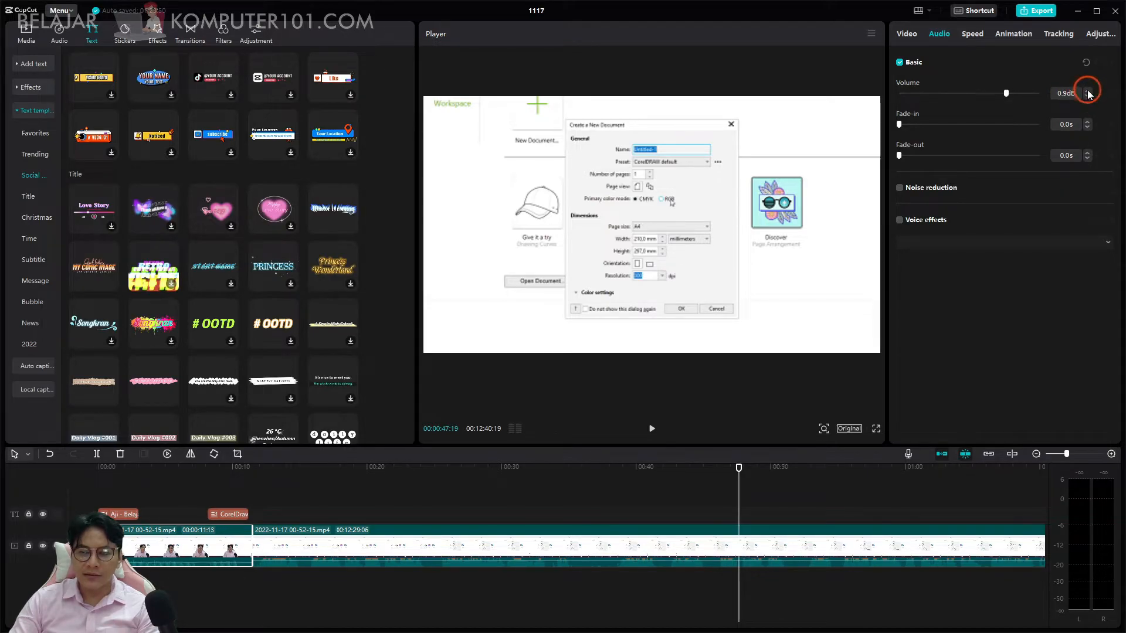
{"action": "left_click_drag", "start_coordinate": [1008, 96], "coordinate": [1015, 99]}
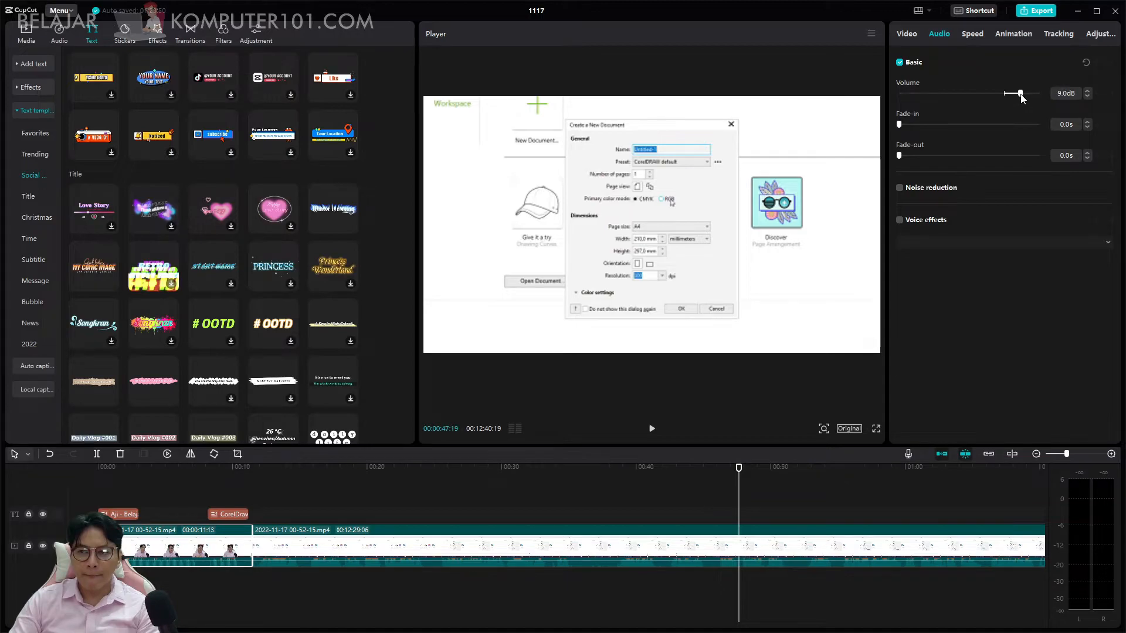
{"action": "left_click", "coordinate": [773, 495]}
{"action": "key", "text": "space"}
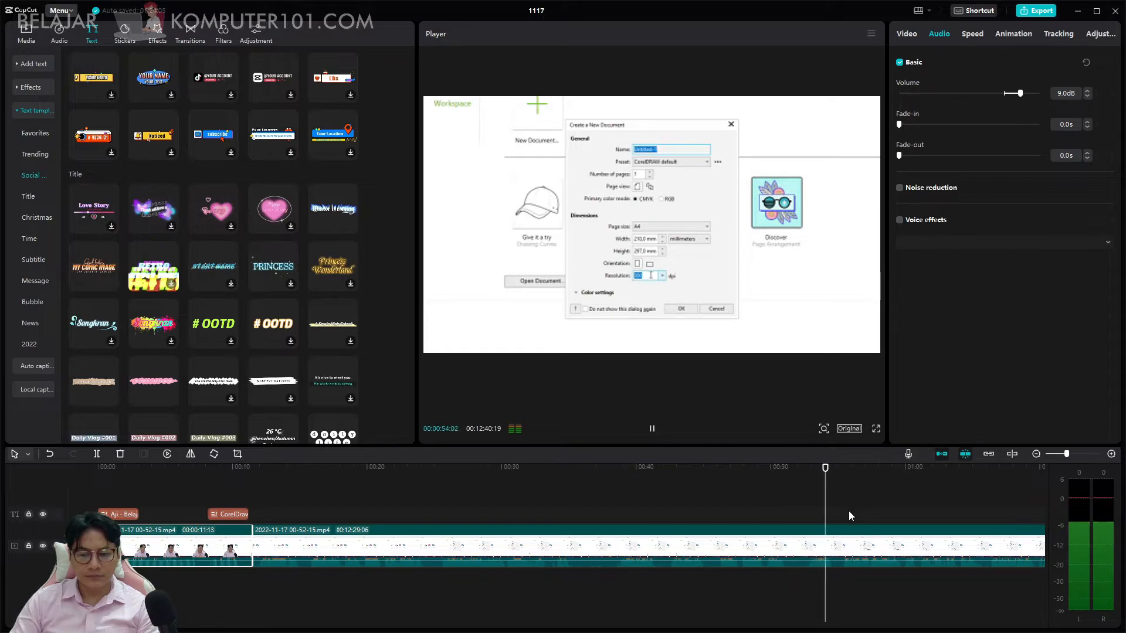
{"action": "key", "text": "space"}
Try adding a position keyframe to the second clip at 00:00:54:25 and resetting its position and size, then undo it.
{"action": "left_click", "coordinate": [840, 537]}
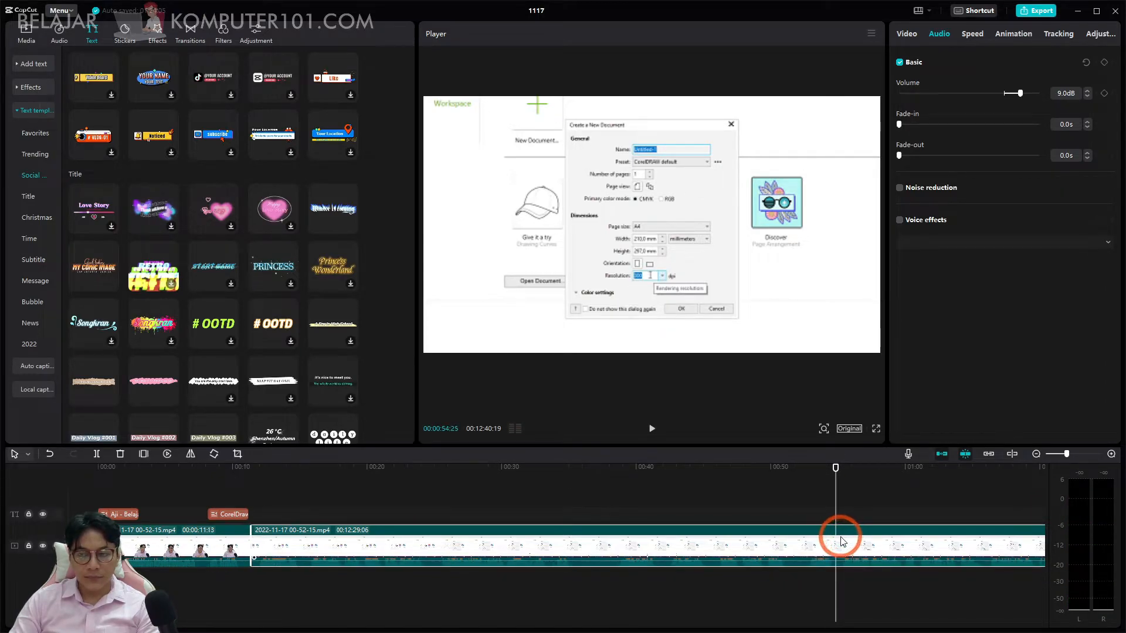
{"action": "left_click", "coordinate": [904, 35]}
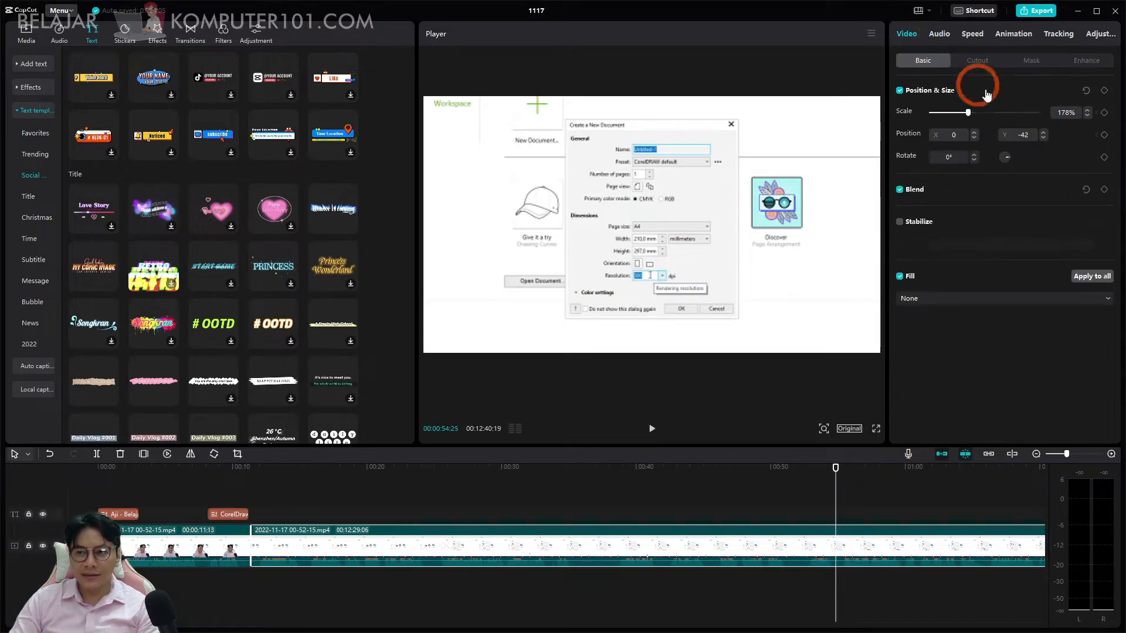
{"action": "left_click", "coordinate": [1104, 137]}
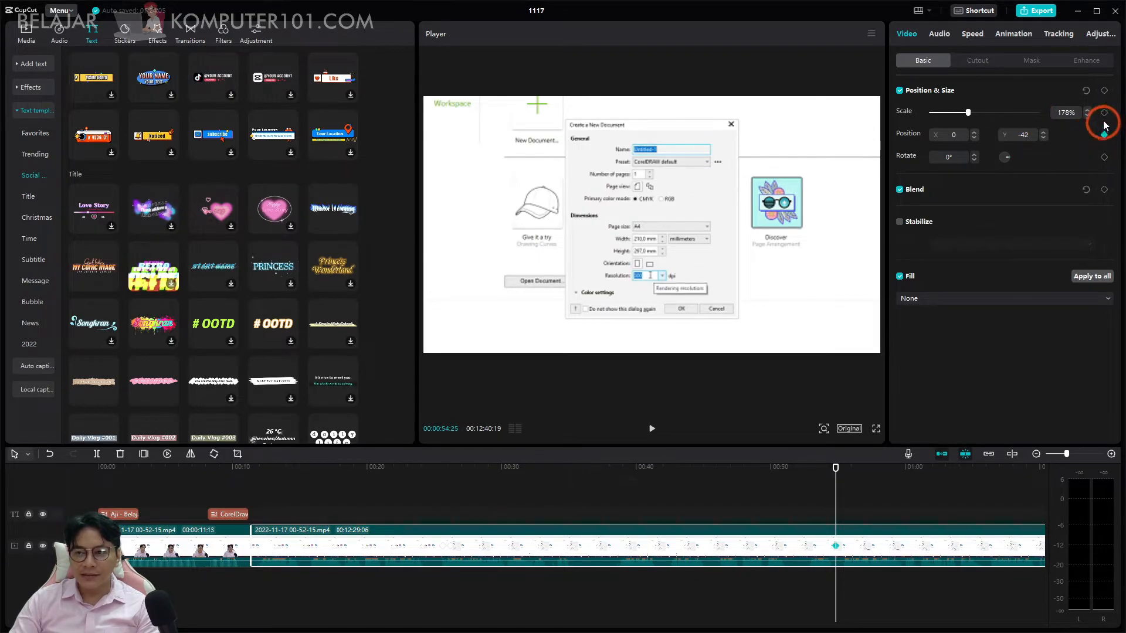
{"action": "left_click", "coordinate": [1086, 91]}
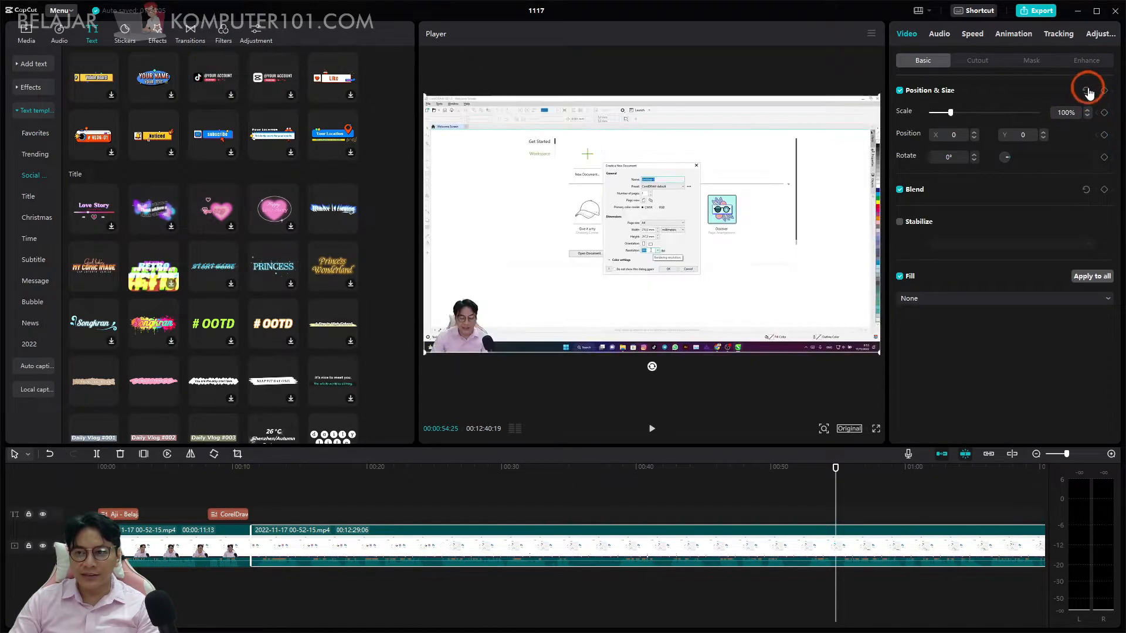
{"action": "left_click", "coordinate": [819, 469]}
{"action": "left_click_drag", "start_coordinate": [819, 469], "coordinate": [792, 467]}
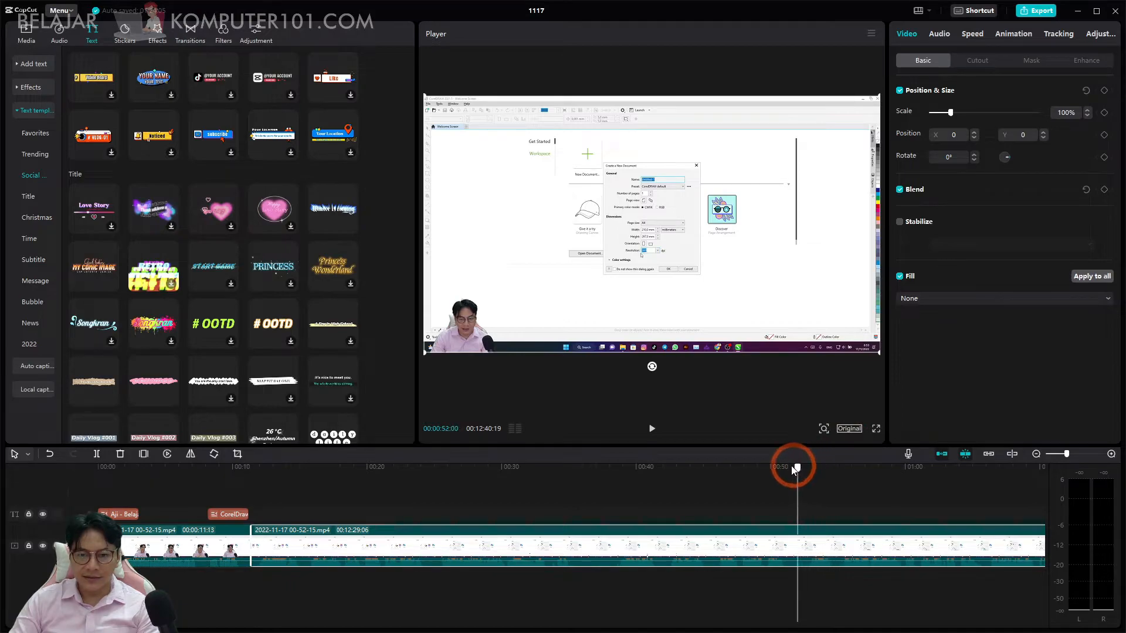
{"action": "left_click_drag", "start_coordinate": [706, 471], "coordinate": [572, 487]}
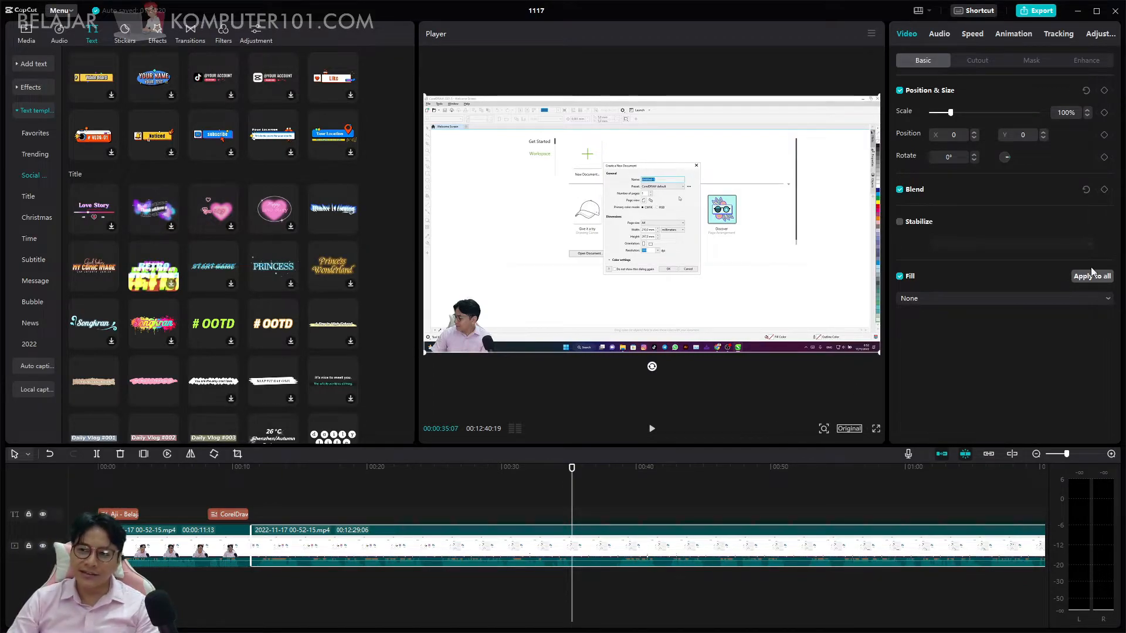
{"action": "key", "text": "ctrl+z"}
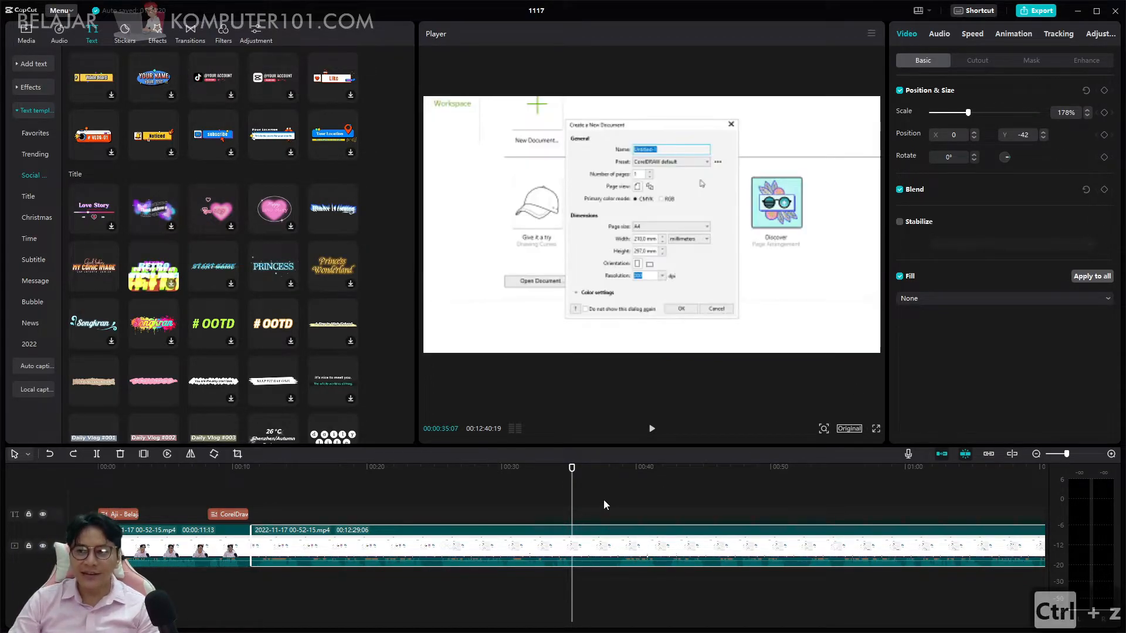
Add Position & Size keyframes to the second clip at 00:00:38:18 and at 00:00:26:06.
{"action": "mouse_move", "coordinate": [595, 469]}
{"action": "left_mouse_down"}
{"action": "mouse_move", "coordinate": [616, 471]}
{"action": "mouse_move", "coordinate": [586, 476]}
{"action": "mouse_move", "coordinate": [614, 477]}
{"action": "left_mouse_up"}
{"action": "key", "text": "space"}
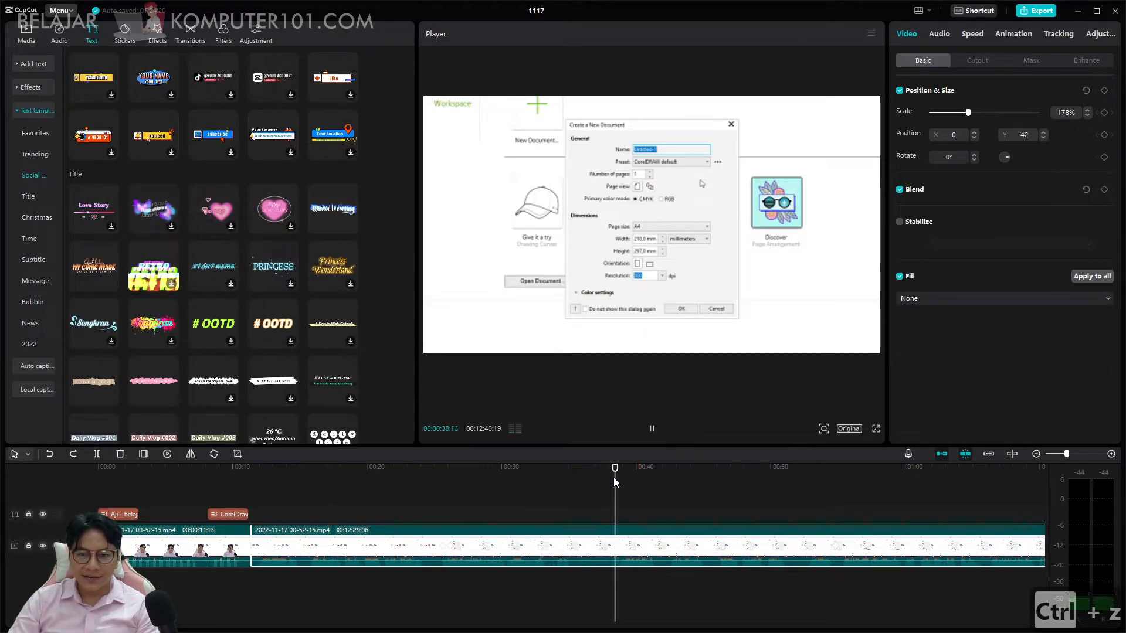
{"action": "left_click", "coordinate": [616, 467]}
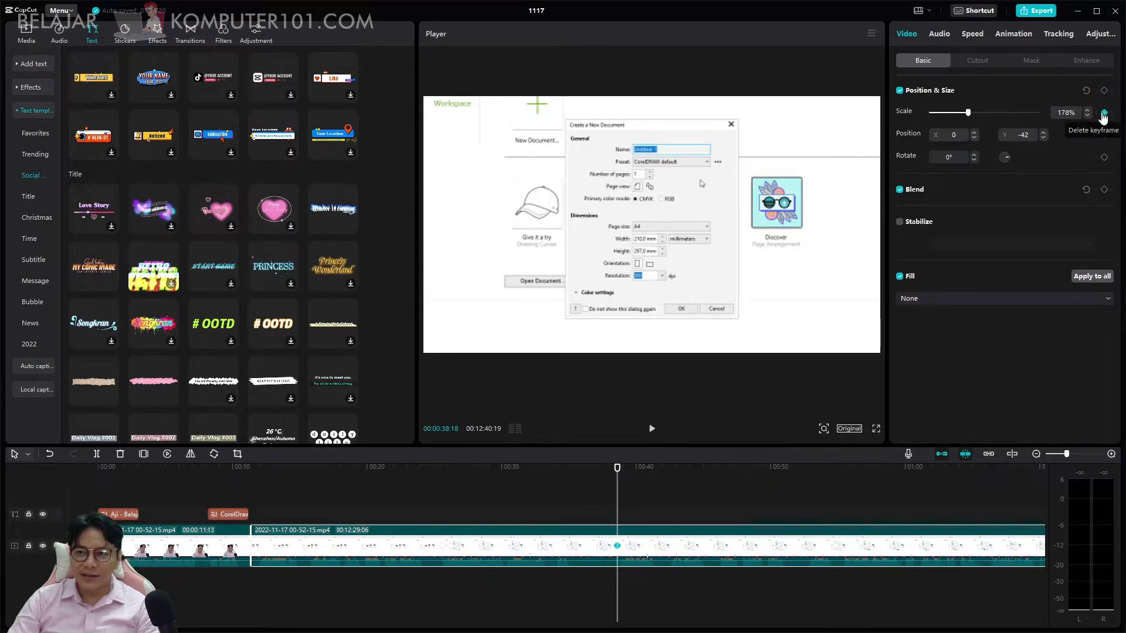
{"action": "left_click", "coordinate": [1104, 94]}
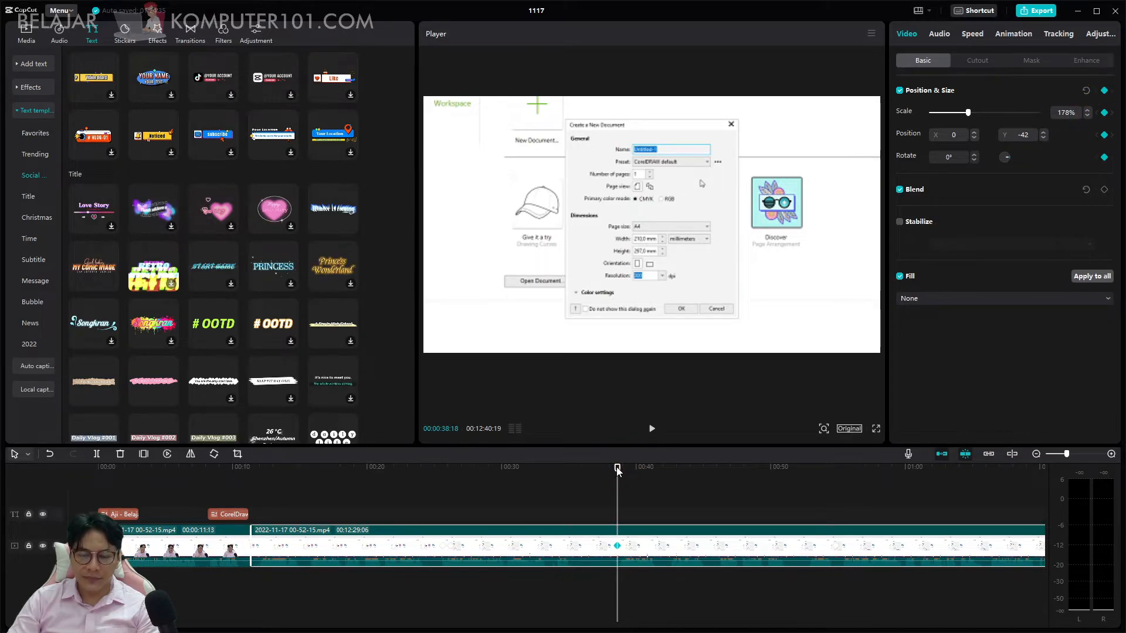
{"action": "left_click_drag", "start_coordinate": [617, 467], "coordinate": [451, 481]}
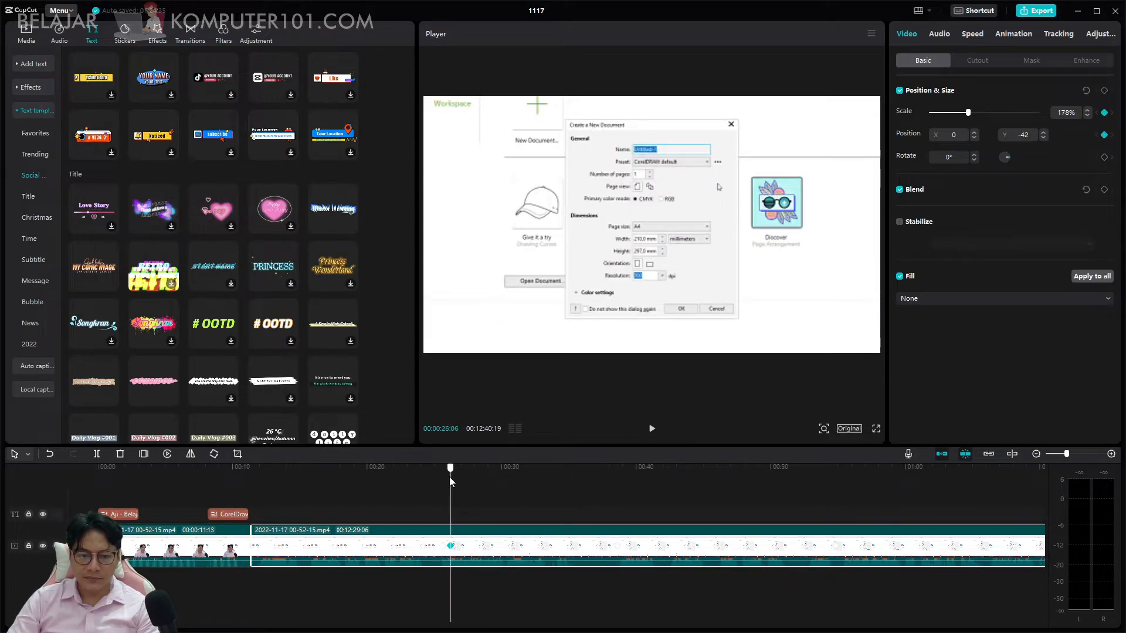
{"action": "left_click", "coordinate": [1105, 91]}
Enlarge the player preview by lowering the timeline's height and narrowing the text template library.
{"action": "left_click_drag", "start_coordinate": [449, 461], "coordinate": [492, 463]}
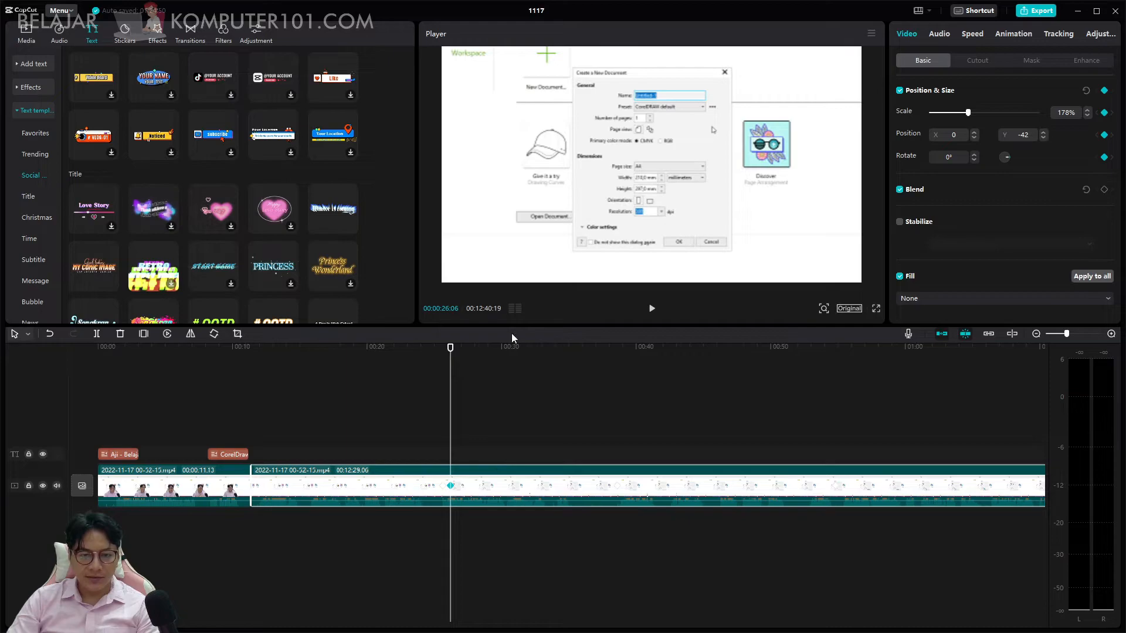
{"action": "left_click_drag", "start_coordinate": [511, 326], "coordinate": [503, 502]}
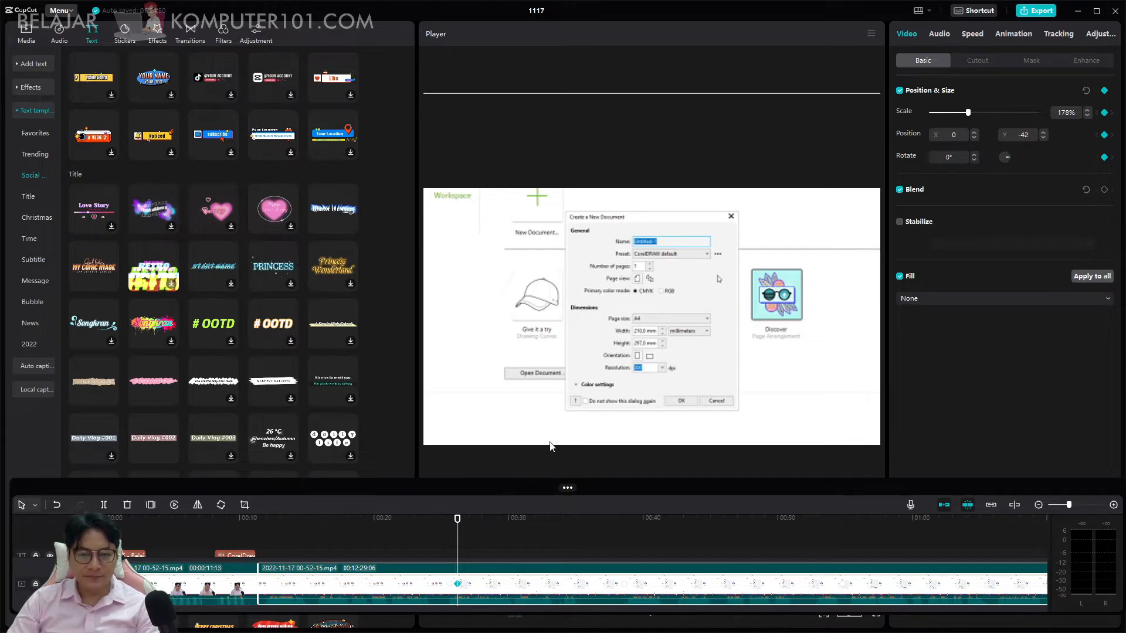
{"action": "left_click_drag", "start_coordinate": [416, 332], "coordinate": [304, 333]}
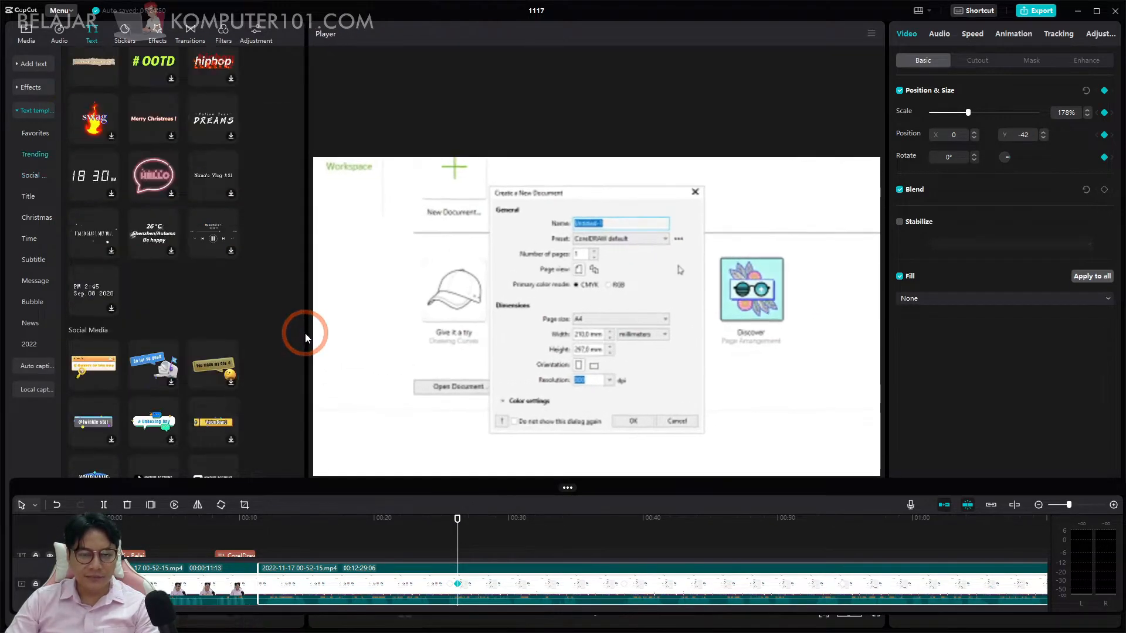
Reposition the zoomed picture to X 34, Y -129 at 00:00:28:11 and adjust the timeline's height.
{"action": "key", "text": "space"}
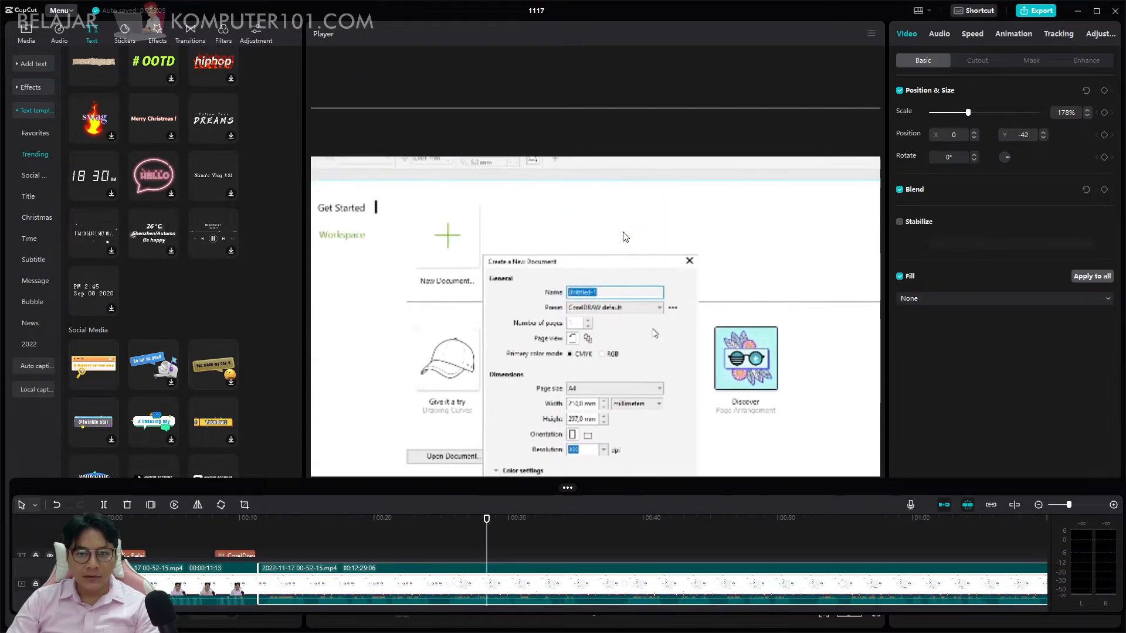
{"action": "left_click_drag", "start_coordinate": [634, 209], "coordinate": [633, 175]}
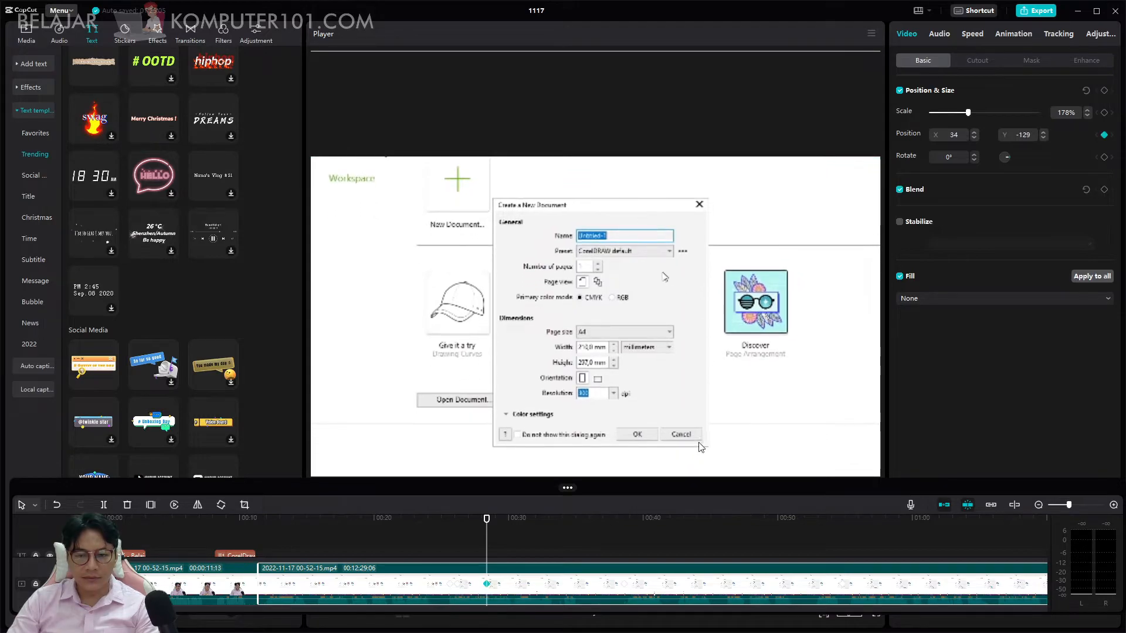
{"action": "left_click_drag", "start_coordinate": [903, 481], "coordinate": [873, 614]}
{"action": "left_click_drag", "start_coordinate": [606, 325], "coordinate": [602, 486]}
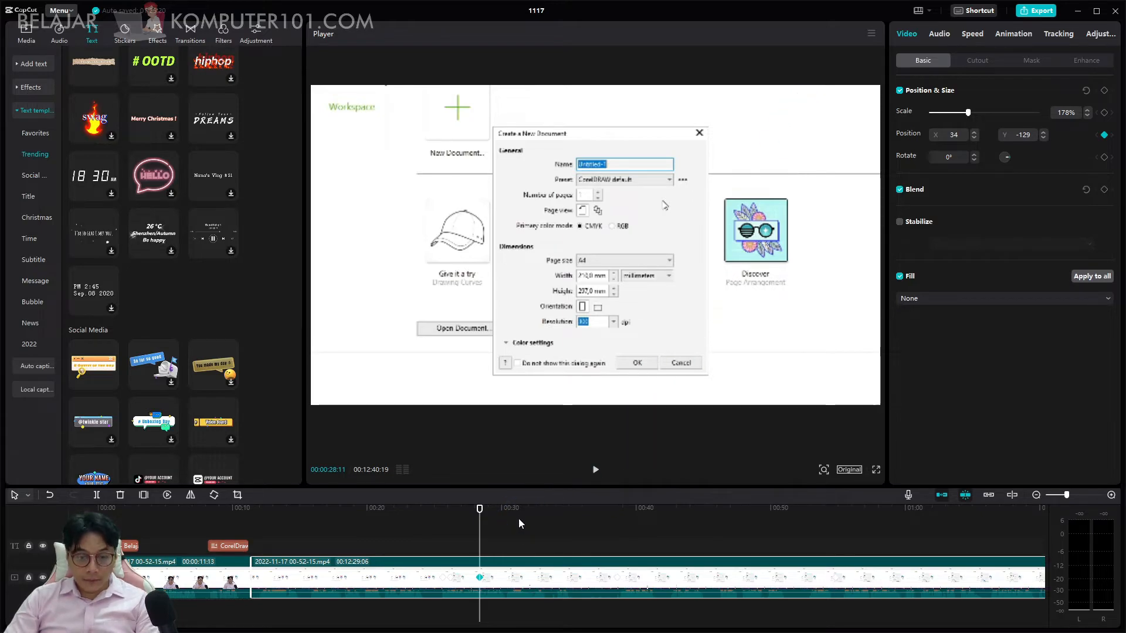
Split the second clip at 00:00:35:08 and trim 3 seconds off the start of the following part.
{"action": "left_click", "coordinate": [595, 469]}
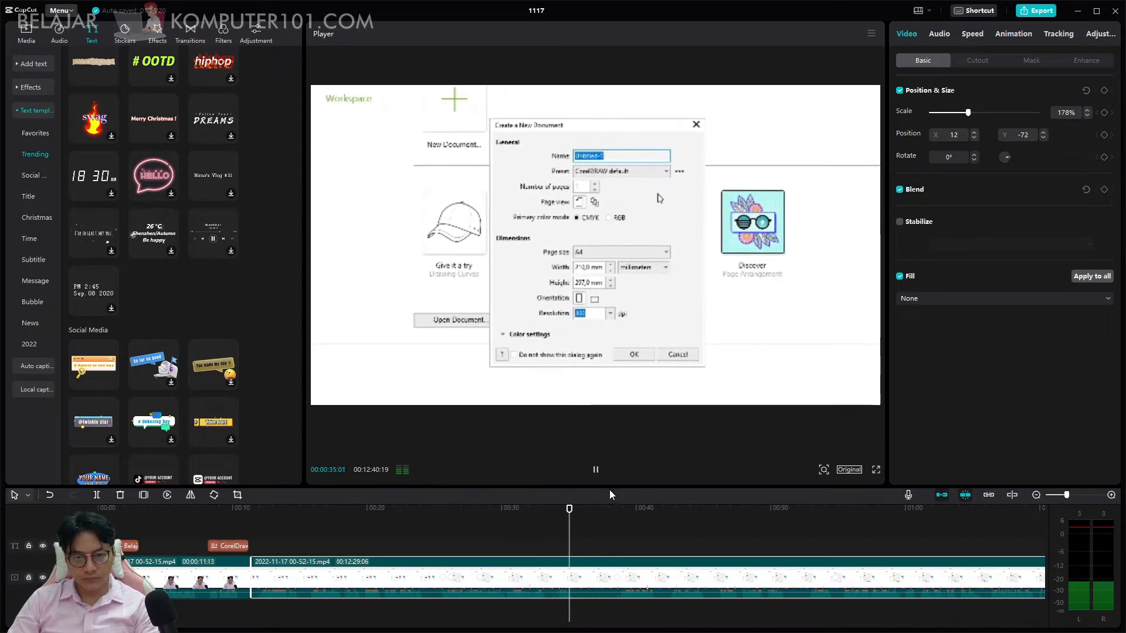
{"action": "key", "text": "space"}
{"action": "left_click", "coordinate": [586, 577]}
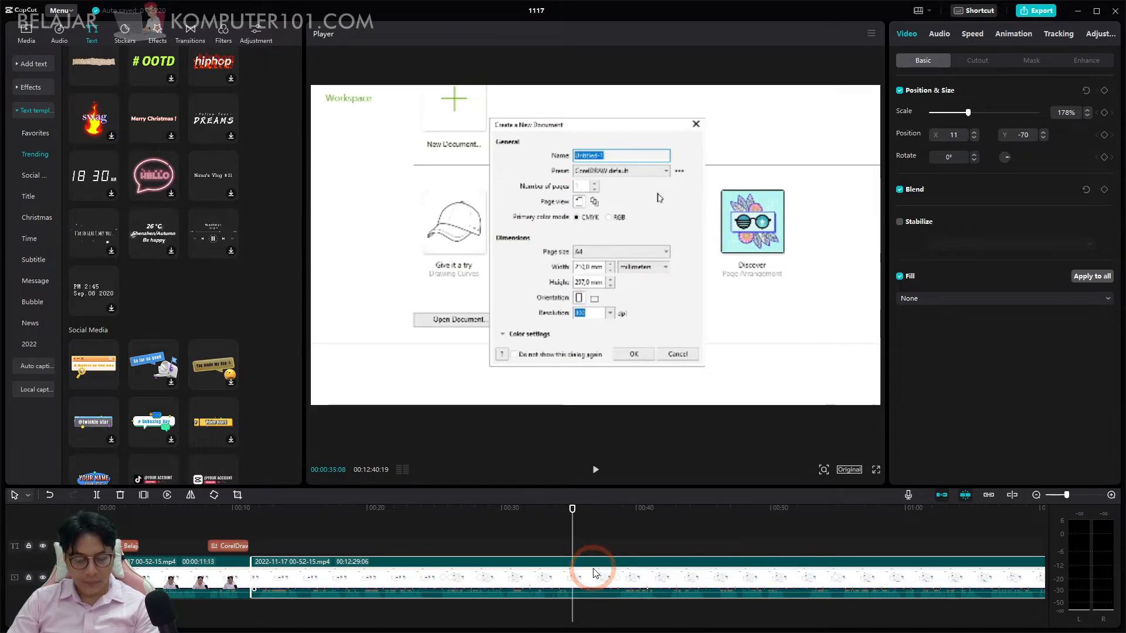
{"action": "key", "text": "ctrl+b"}
{"action": "left_click_drag", "start_coordinate": [573, 569], "coordinate": [616, 571]}
{"action": "key", "text": "ctrl+z"}
{"action": "key", "text": "ctrl+z"}
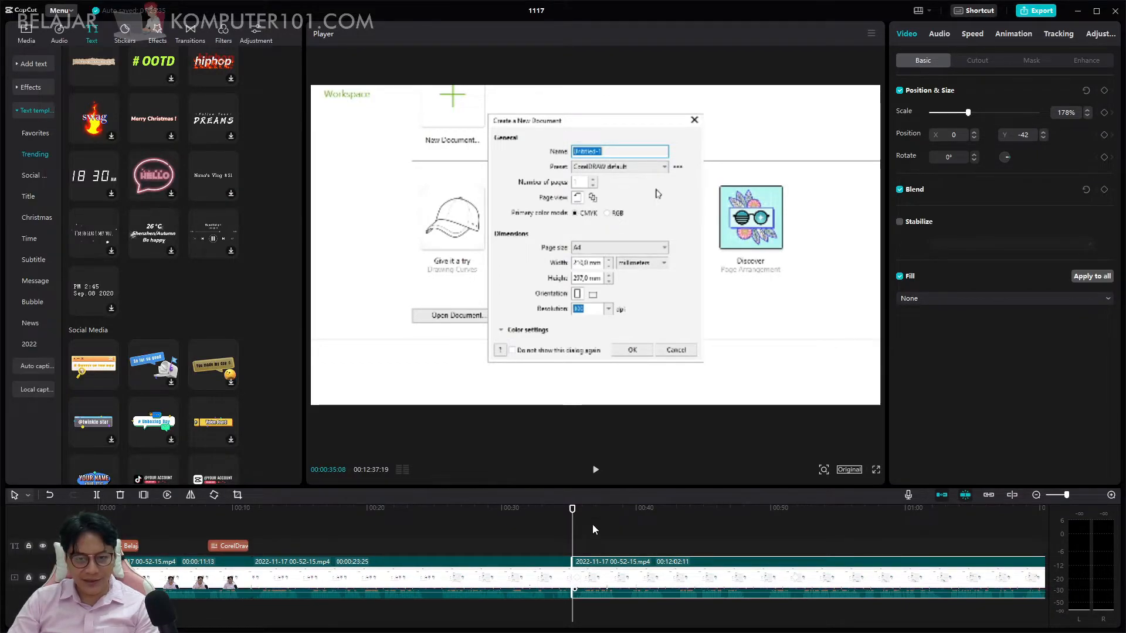
Play on from the cut to review the trimmed clip and look through the background fill options.
{"action": "key", "text": "space"}
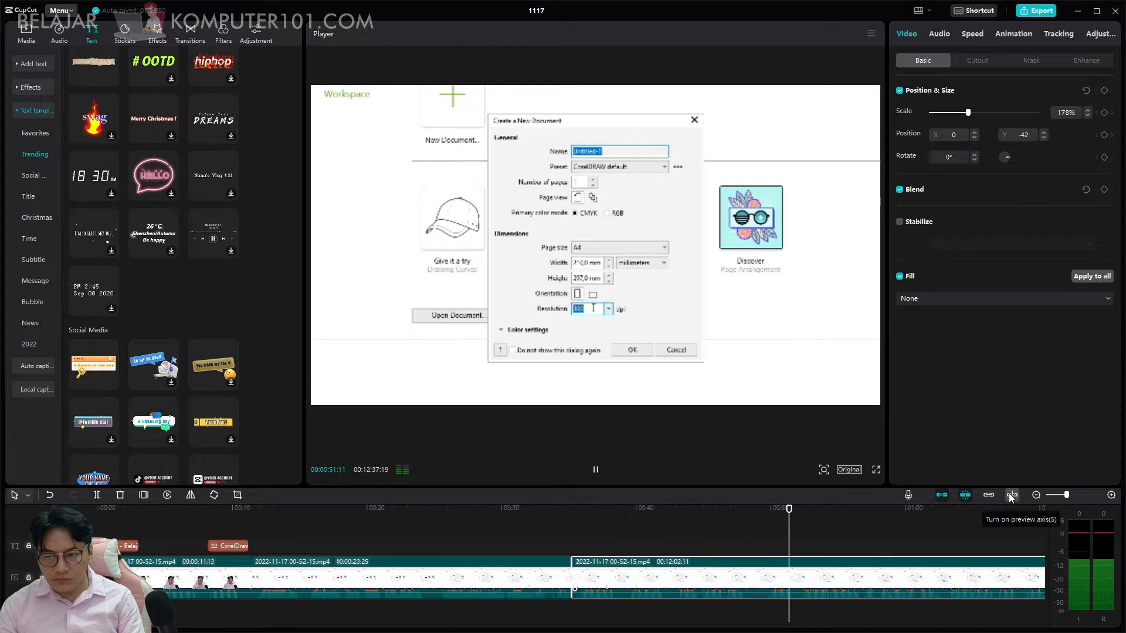
{"action": "key", "text": "space"}
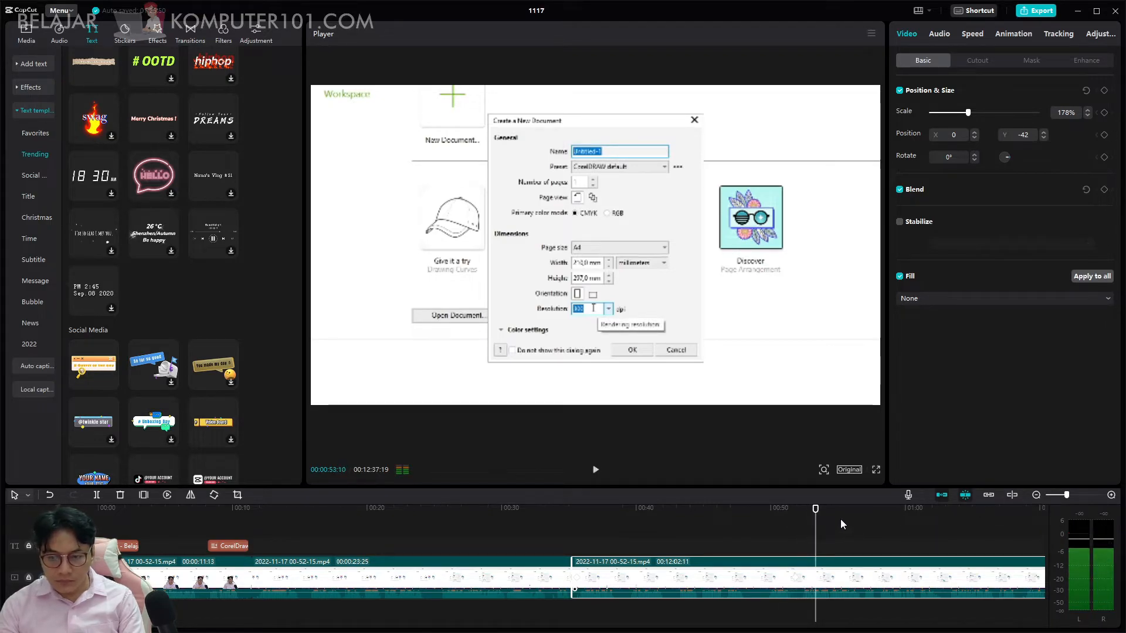
{"action": "key", "text": "space"}
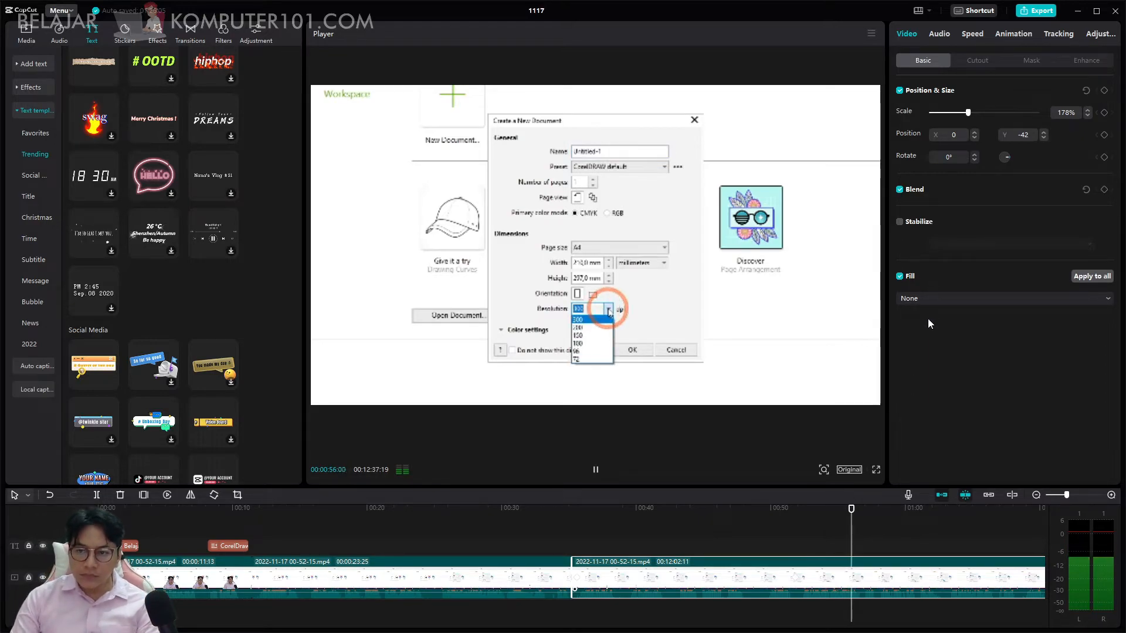
{"action": "left_click", "coordinate": [929, 300]}
{"action": "left_click", "coordinate": [952, 423]}
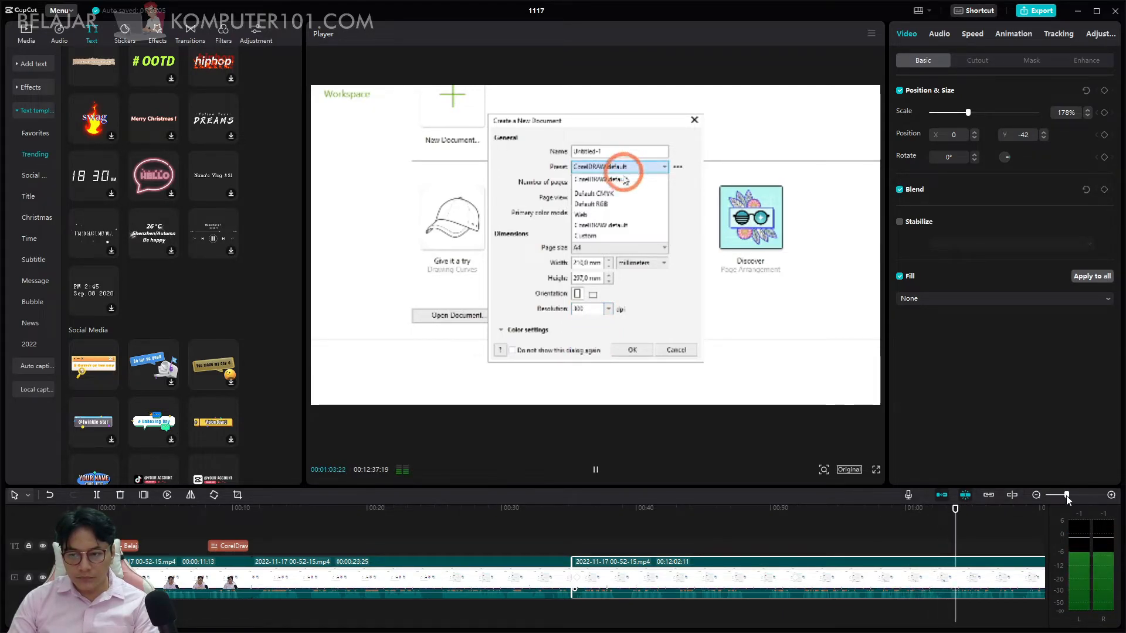
Review the zoomed dialog section on a wider timeline to find where the zoom should end, around 00:01:29.
{"action": "left_click_drag", "start_coordinate": [1067, 497], "coordinate": [1062, 496]}
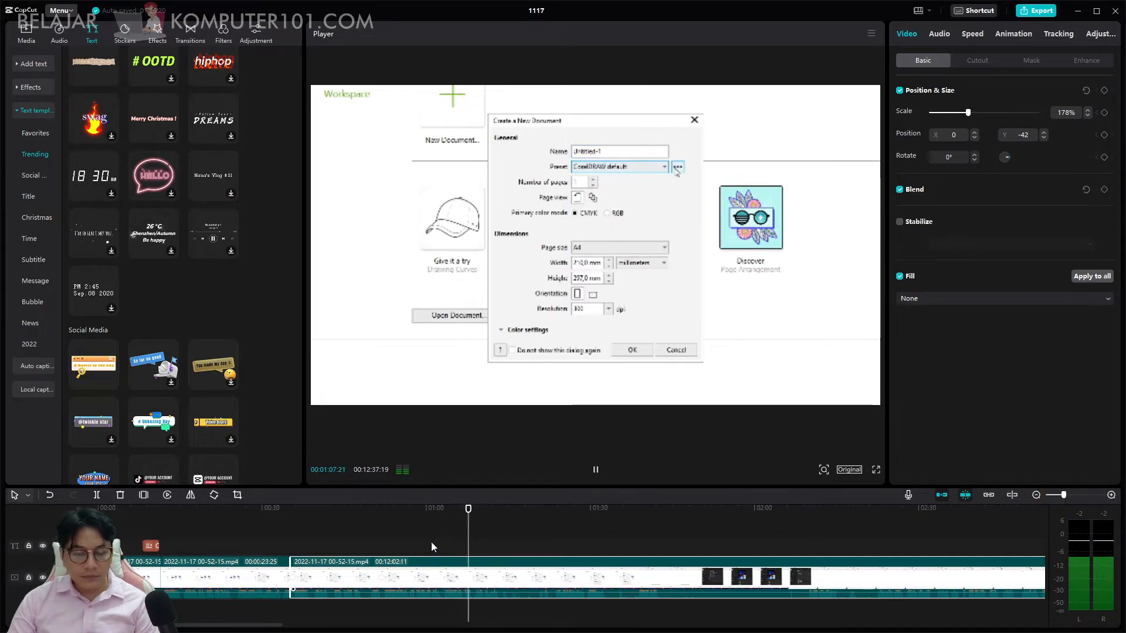
{"action": "left_click_drag", "start_coordinate": [468, 508], "coordinate": [599, 526]}
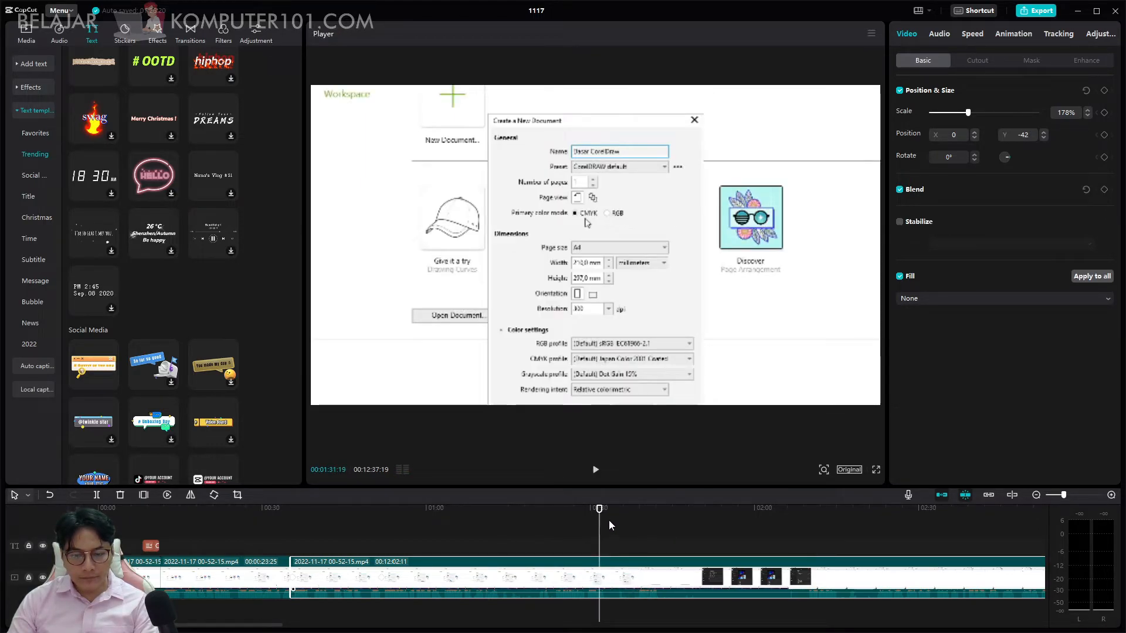
{"action": "left_click", "coordinate": [602, 476]}
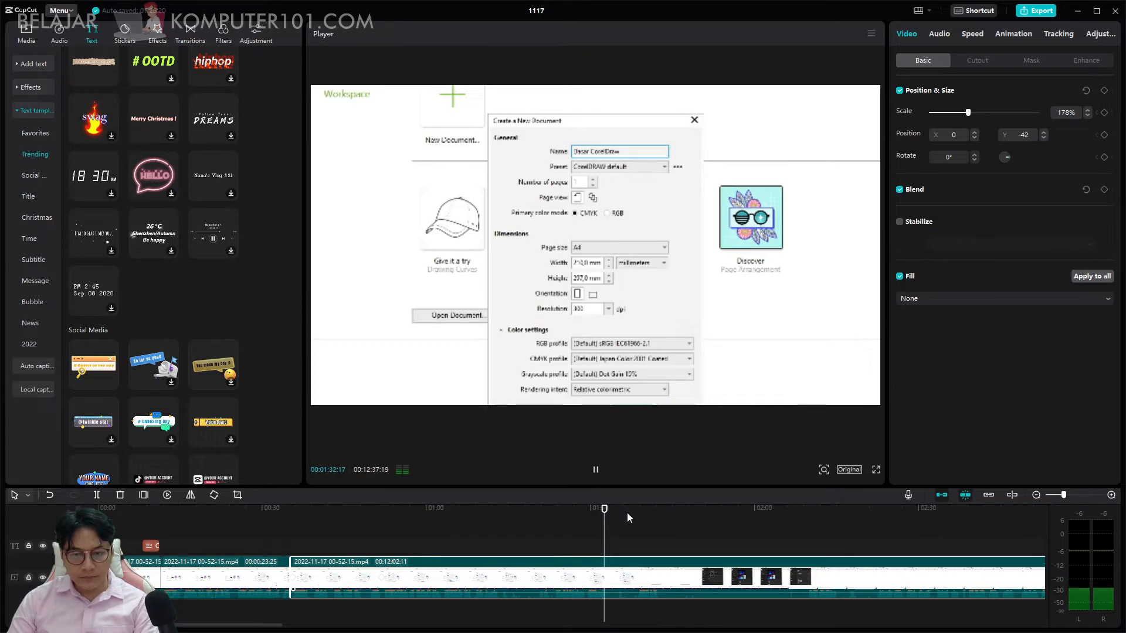
{"action": "left_click_drag", "start_coordinate": [605, 510], "coordinate": [585, 509]}
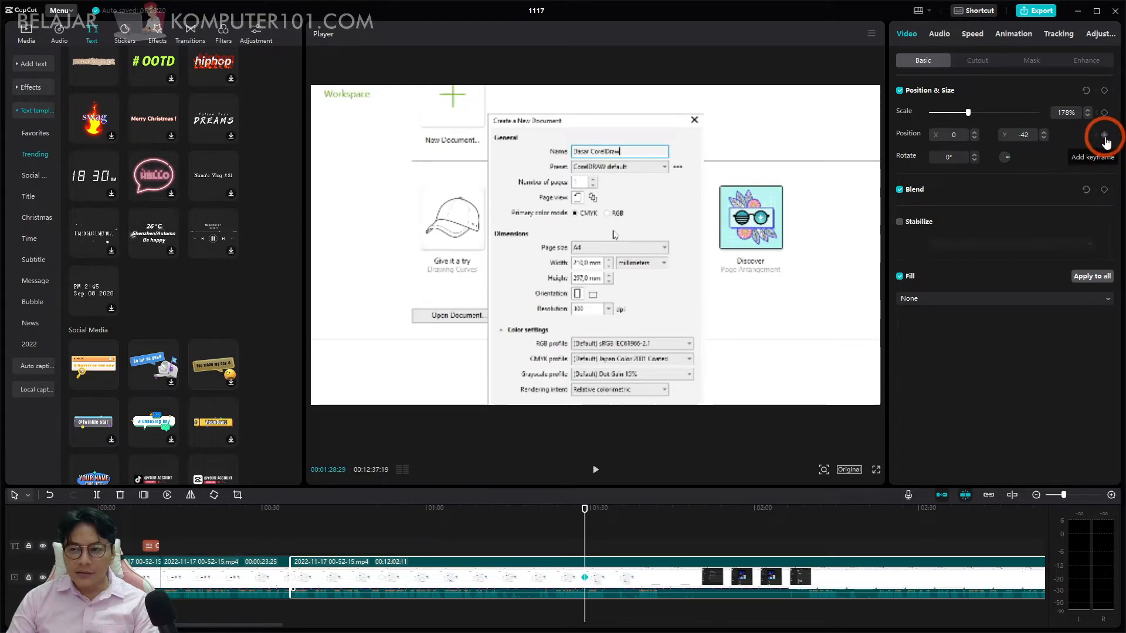
Try adding position and size keyframes at 00:01:29:15 and resetting the values, and undo the reset.
{"action": "left_click", "coordinate": [1105, 91]}
{"action": "key", "text": "space"}
{"action": "key", "text": "space"}
{"action": "left_click", "coordinate": [1105, 158]}
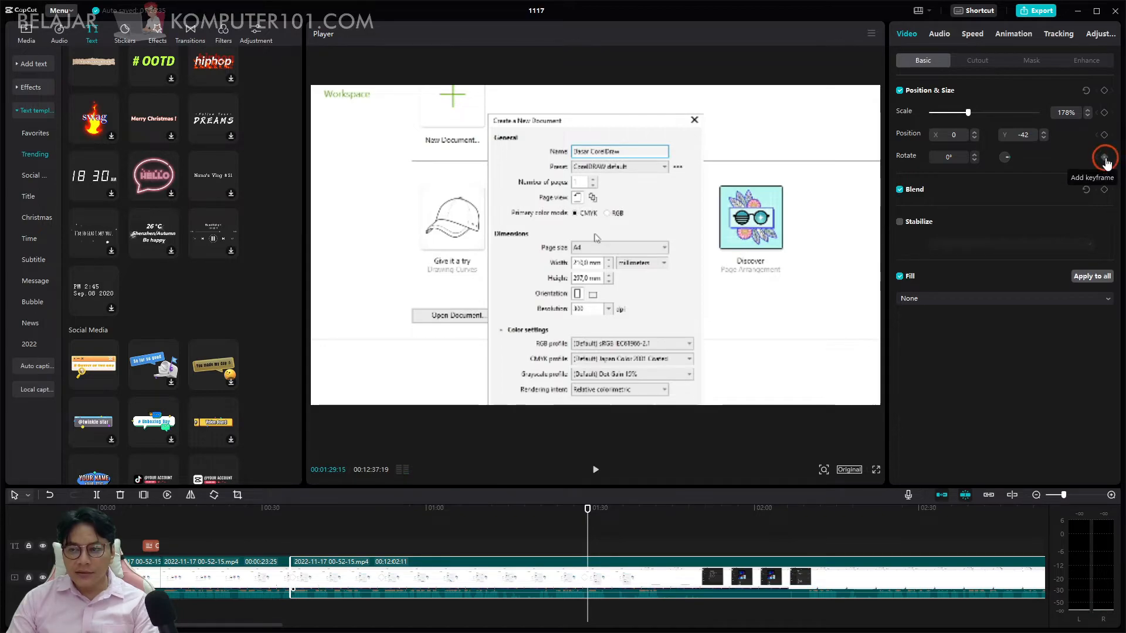
{"action": "left_click", "coordinate": [1104, 92]}
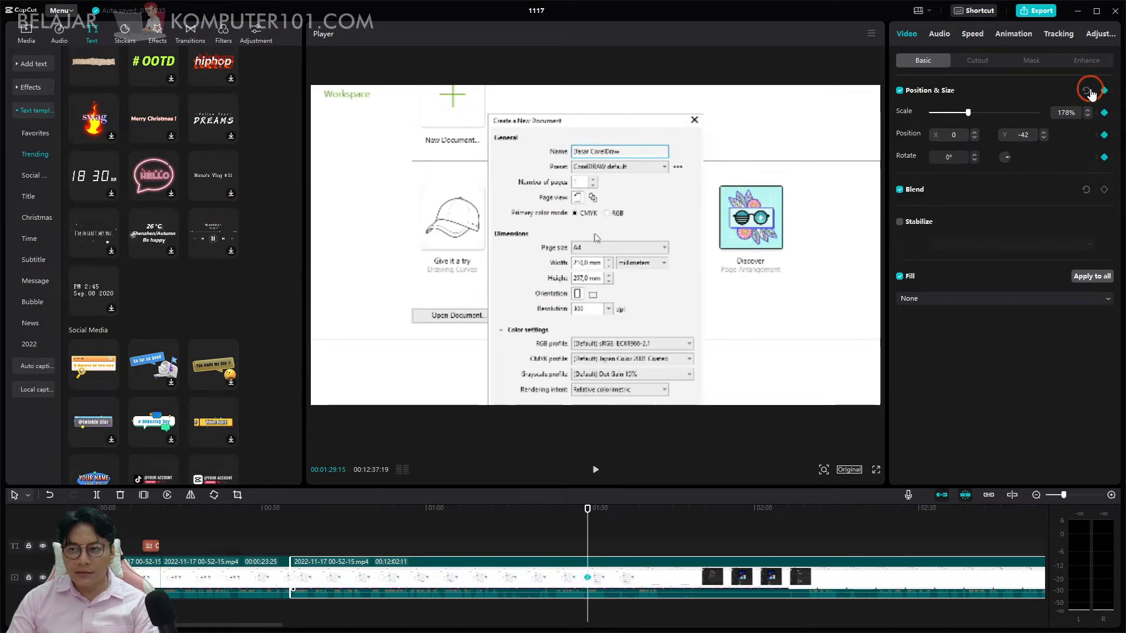
{"action": "left_click", "coordinate": [1086, 90]}
{"action": "left_click_drag", "start_coordinate": [591, 508], "coordinate": [552, 511]}
{"action": "key", "text": "ctrl+z"}
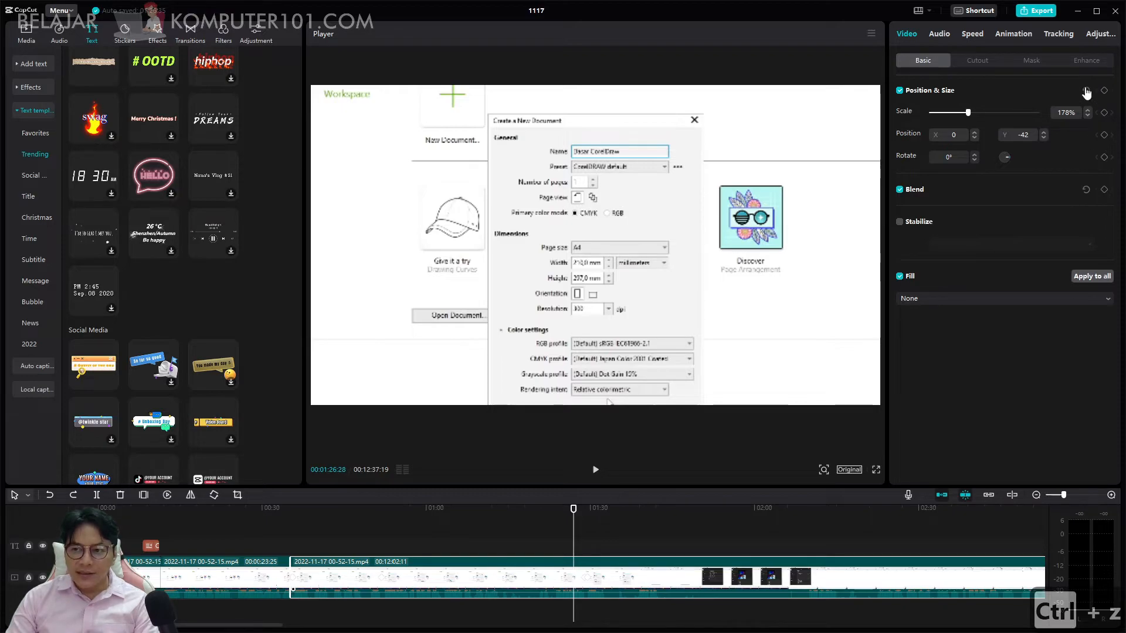
Play on to about 00:01:29 and add position and size keyframes to the zoomed clip.
{"action": "key", "text": "space"}
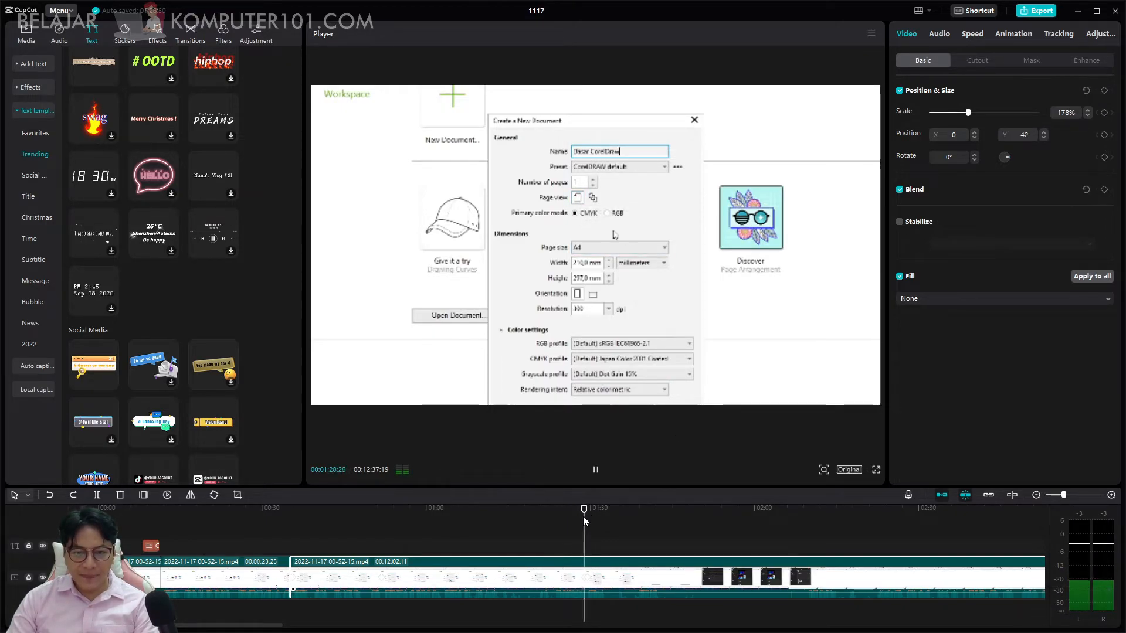
{"action": "key", "text": "space"}
{"action": "left_click", "coordinate": [1104, 90]}
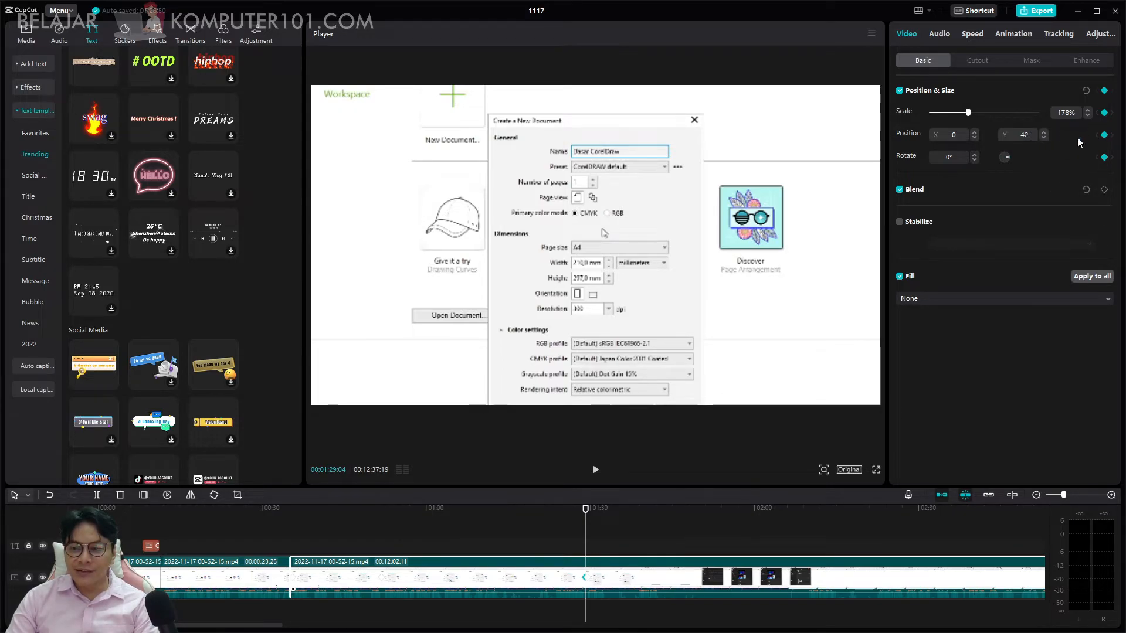
Set the clip's scale to 100% and its Y position to 0 at 00:01:29:04.
{"action": "left_click", "coordinate": [1088, 116]}
{"action": "left_click_drag", "start_coordinate": [1070, 112], "coordinate": [1039, 119]}
{"action": "type", "text": "1"}
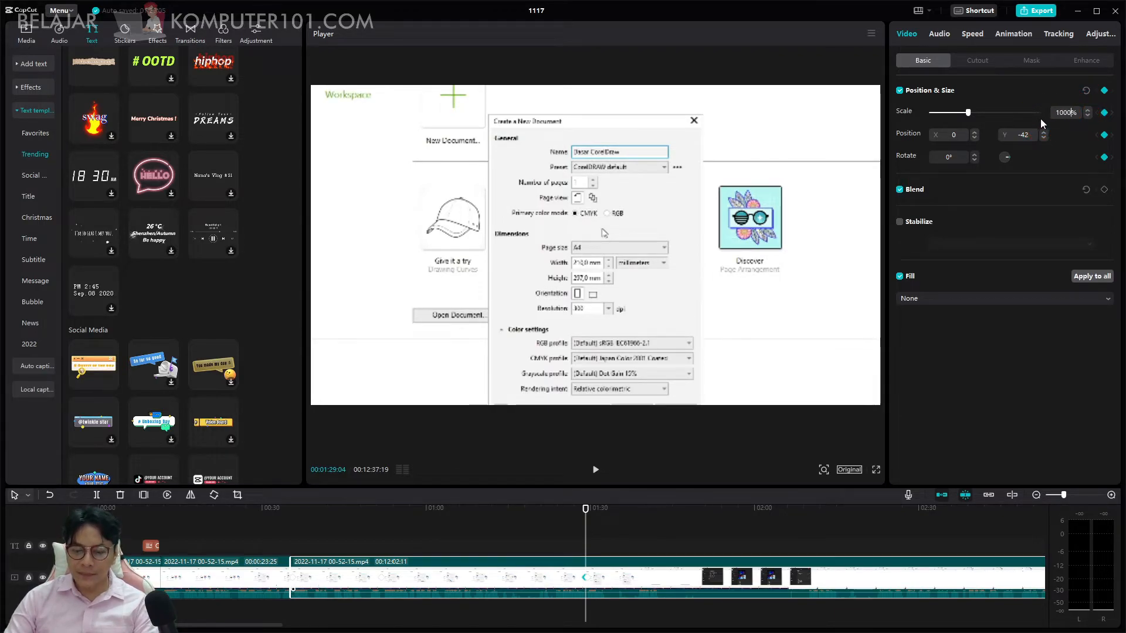
{"action": "key", "text": "Return"}
{"action": "left_click", "coordinate": [1013, 138]}
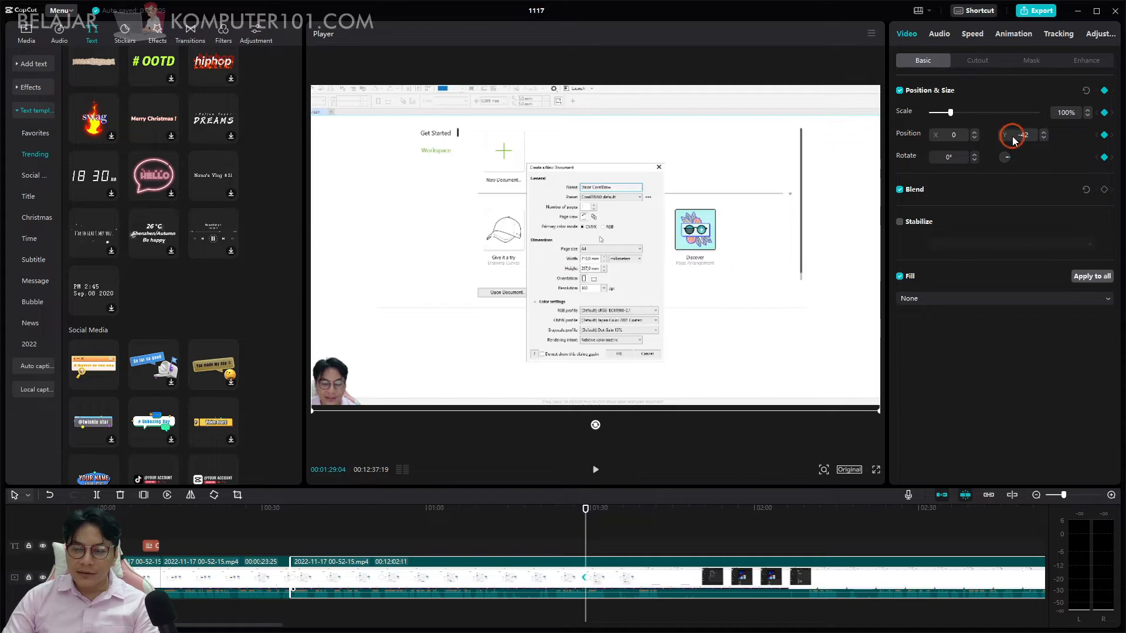
{"action": "left_click_drag", "start_coordinate": [1037, 135], "coordinate": [1004, 135]}
{"action": "type", "text": "0"}
{"action": "key", "text": "Return"}
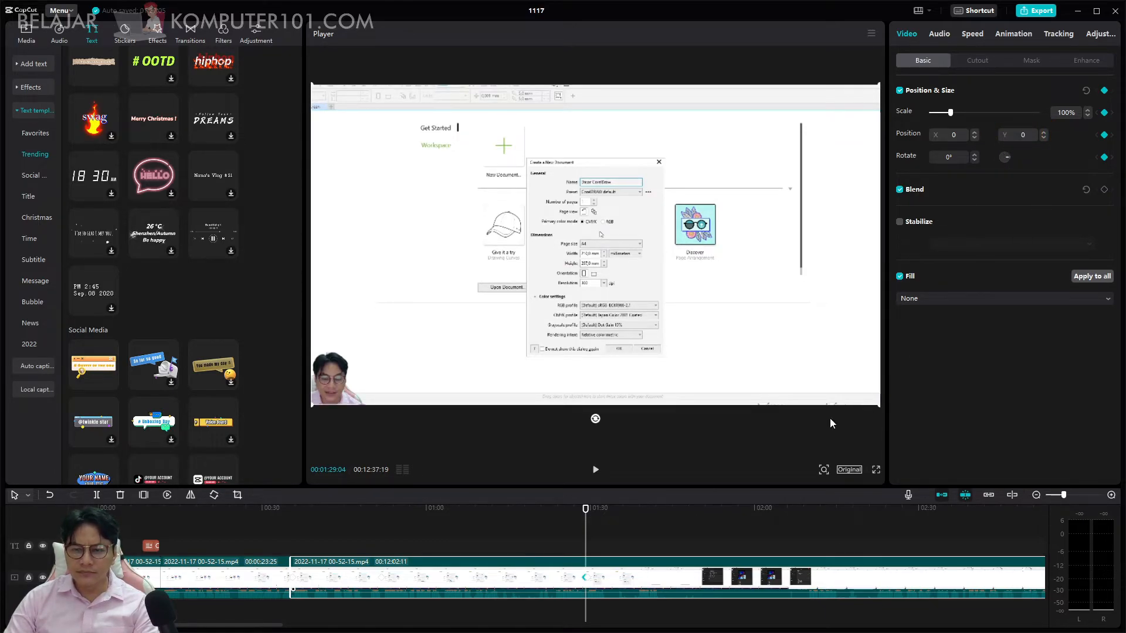
Play back the zoom-out and delete the leftover position and size keyframe at 00:01:29:15.
{"action": "key", "text": "space"}
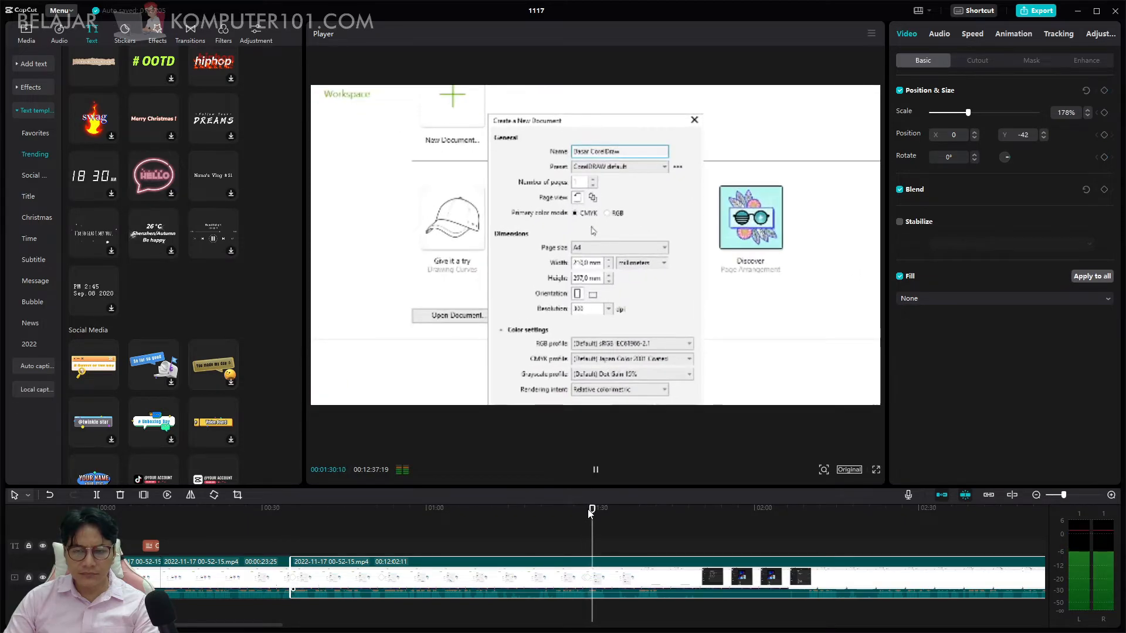
{"action": "key", "text": "space"}
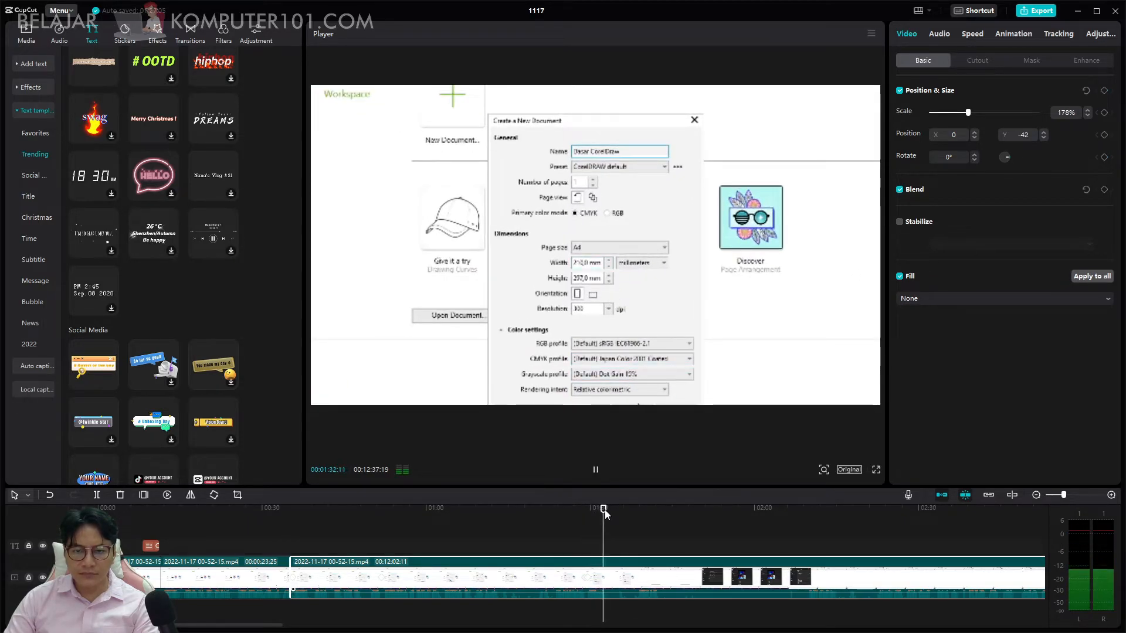
{"action": "mouse_move", "coordinate": [604, 509]}
{"action": "left_mouse_down"}
{"action": "mouse_move", "coordinate": [554, 512]}
{"action": "mouse_move", "coordinate": [584, 513]}
{"action": "left_mouse_up"}
{"action": "key", "text": "space"}
{"action": "left_click", "coordinate": [594, 509]}
{"action": "left_click_drag", "start_coordinate": [593, 510], "coordinate": [587, 509]}
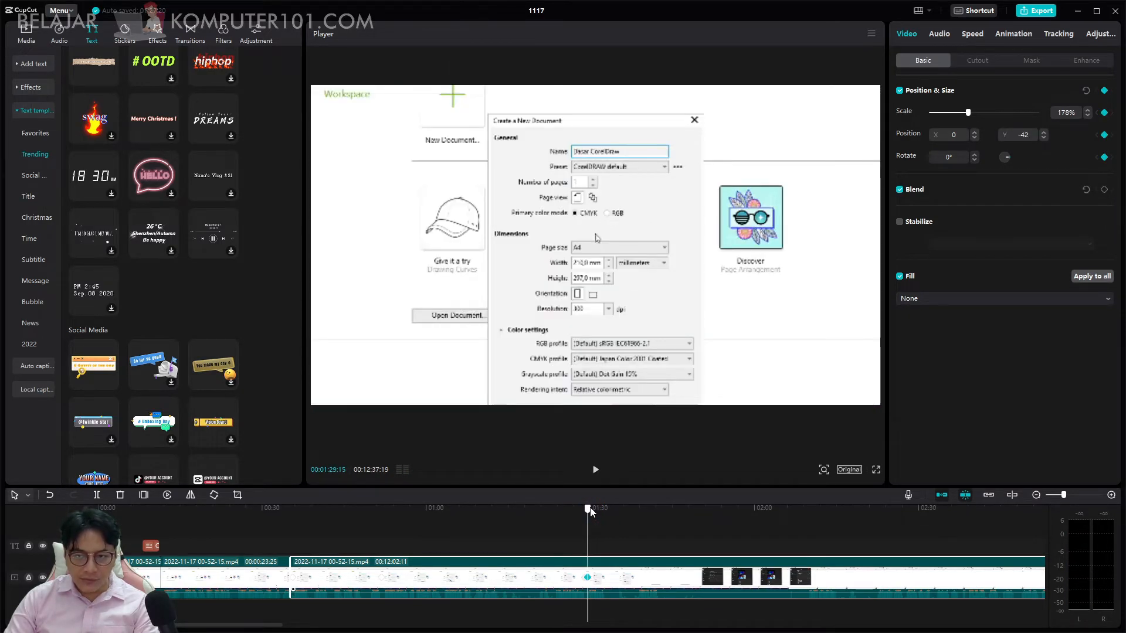
{"action": "left_click", "coordinate": [1104, 90]}
{"action": "left_click", "coordinate": [647, 450]}
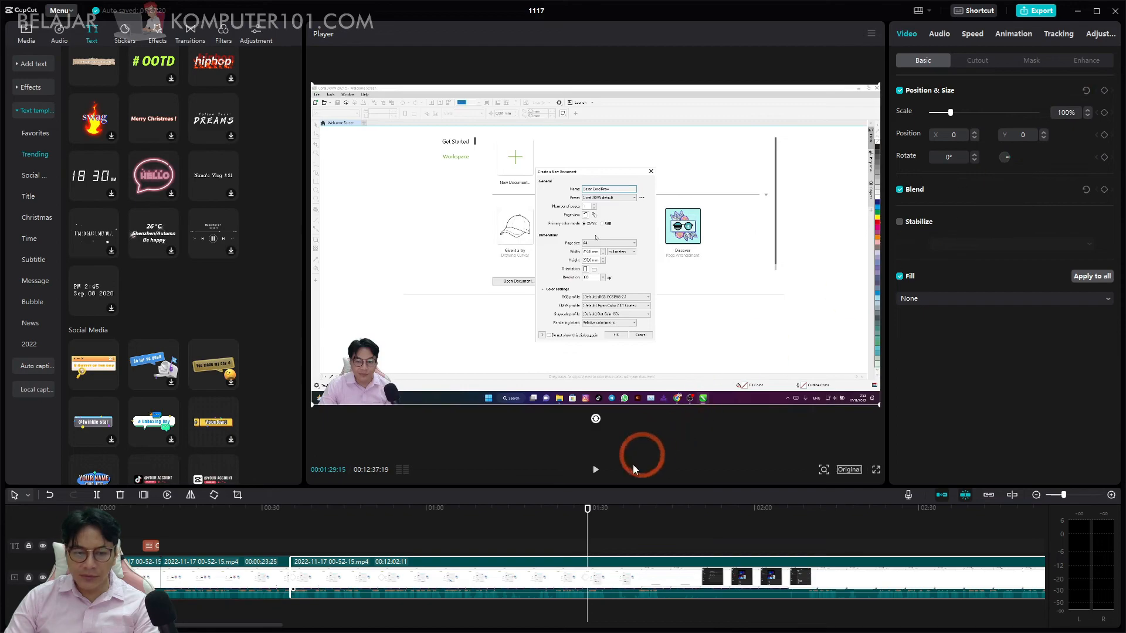
{"action": "left_click", "coordinate": [584, 509]}
{"action": "key", "text": "space"}
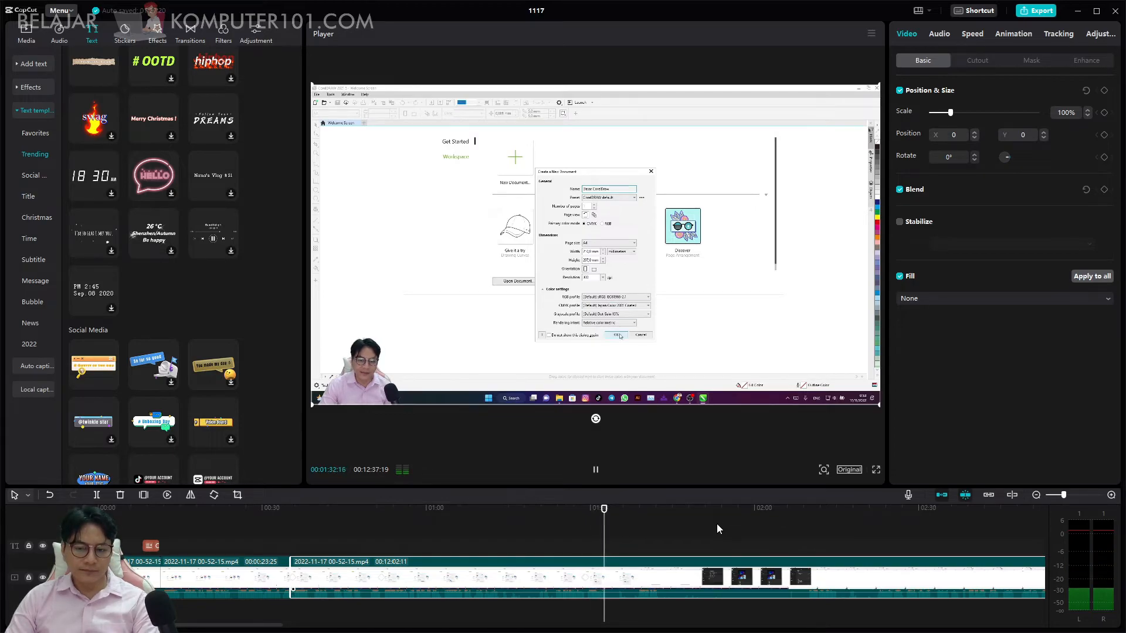
Split the clip near 00:01:42 and at 00:02:09:05 and delete the 26-second section between the cuts.
{"action": "left_click_drag", "start_coordinate": [608, 512], "coordinate": [650, 512]}
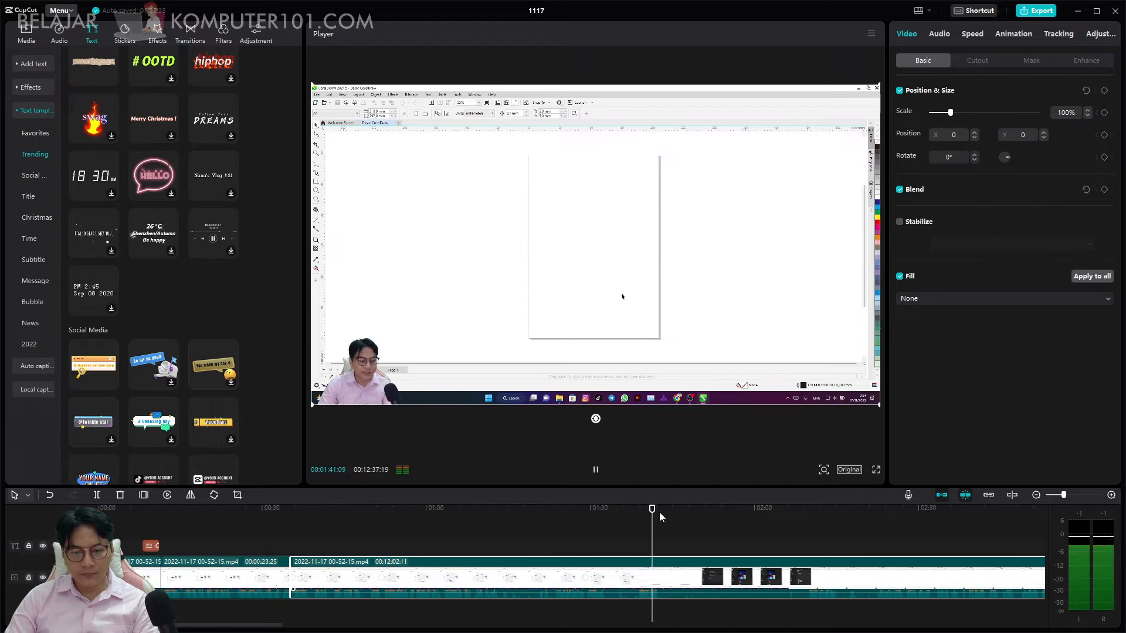
{"action": "key", "text": "space"}
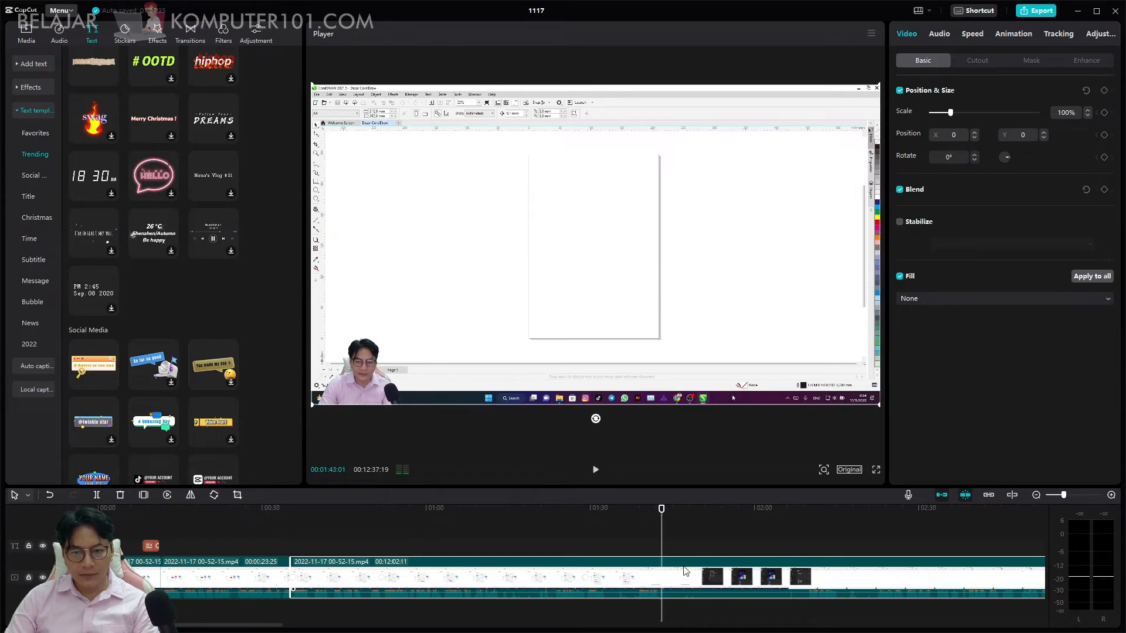
{"action": "left_click_drag", "start_coordinate": [663, 512], "coordinate": [704, 516]}
{"action": "left_click", "coordinate": [659, 529]}
{"action": "left_click", "coordinate": [680, 581]}
{"action": "key", "text": "ctrl+b"}
{"action": "left_click_drag", "start_coordinate": [659, 508], "coordinate": [795, 523]}
{"action": "key", "text": "ctrl+b"}
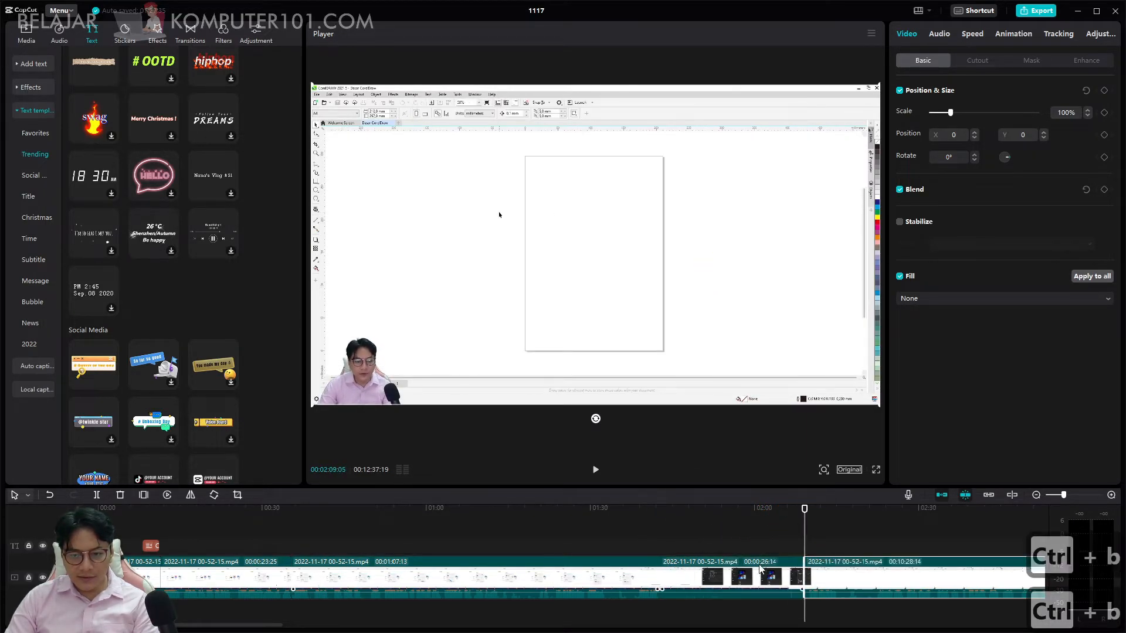
{"action": "left_click", "coordinate": [744, 577]}
{"action": "key", "text": "Delete"}
Split the last clip near 00:01:52 and at 00:01:55:15 and delete the short section between the cuts.
{"action": "left_click", "coordinate": [645, 511]}
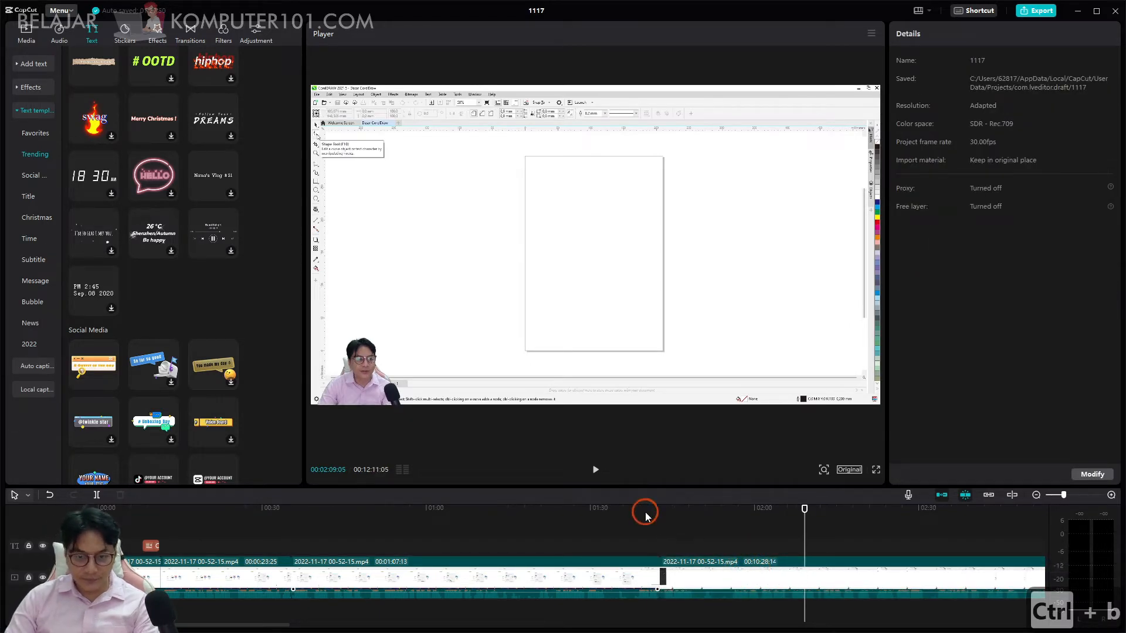
{"action": "key", "text": "space"}
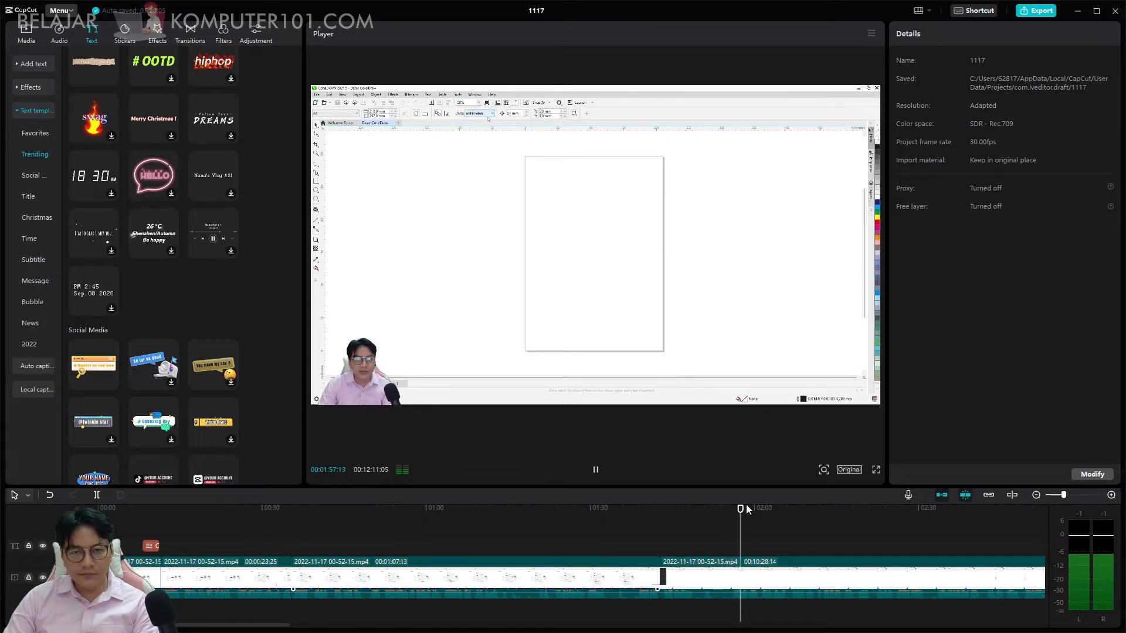
{"action": "left_click_drag", "start_coordinate": [749, 509], "coordinate": [716, 513]}
{"action": "scroll", "coordinate": [731, 536], "scroll_direction": "up", "scroll_amount": 5}
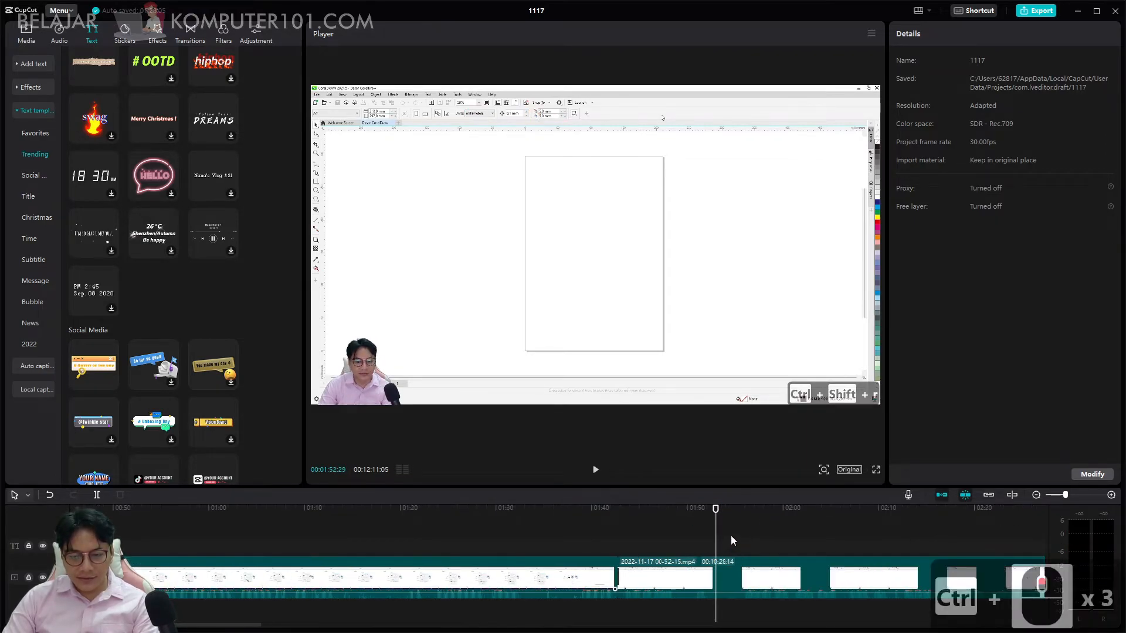
{"action": "left_click_drag", "start_coordinate": [717, 510], "coordinate": [711, 510]}
{"action": "left_click", "coordinate": [747, 577]}
{"action": "key", "text": "ctrl+b"}
{"action": "left_click", "coordinate": [711, 509]}
{"action": "left_click_drag", "start_coordinate": [732, 510], "coordinate": [751, 513]}
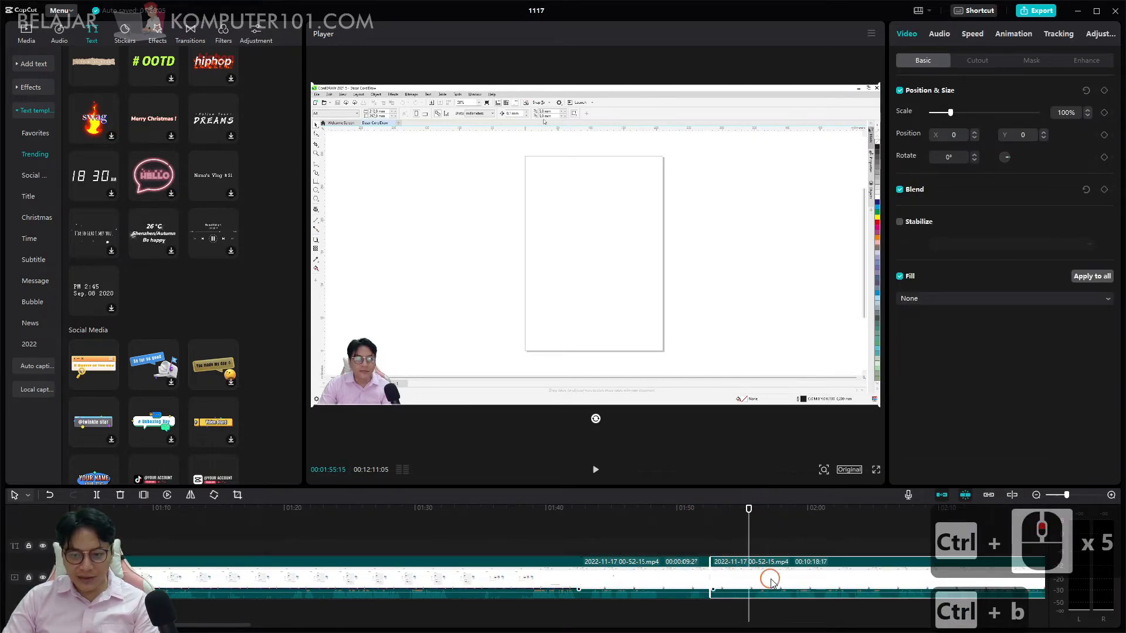
{"action": "left_click", "coordinate": [741, 574]}
{"action": "key", "text": "ctrl+b"}
{"action": "left_click", "coordinate": [731, 575]}
{"action": "key", "text": "Delete"}
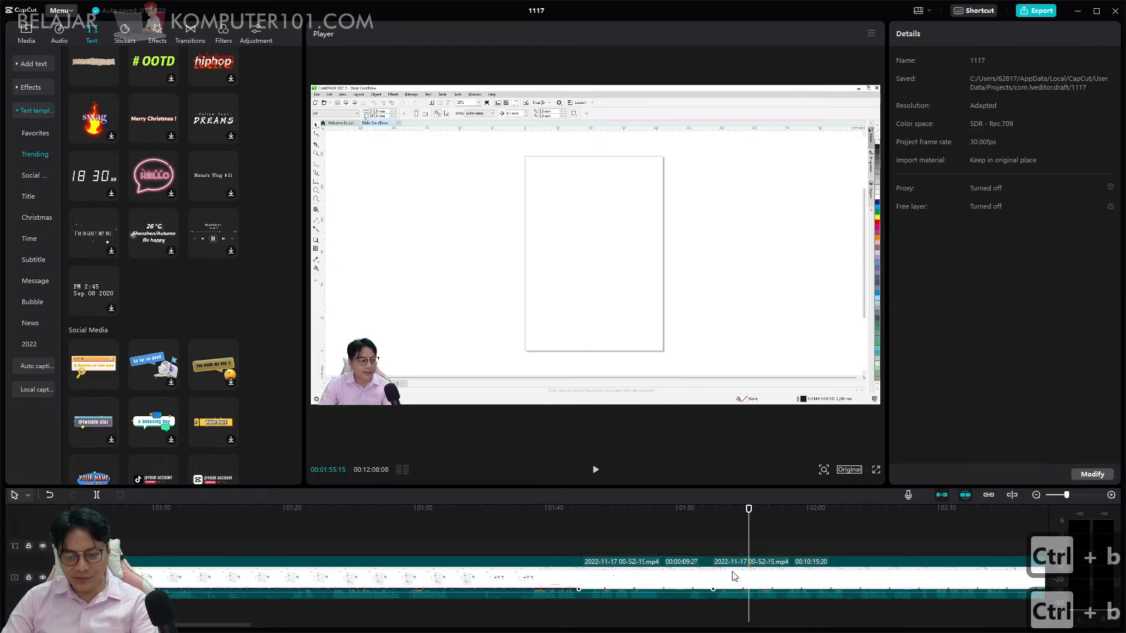
{"action": "scroll", "coordinate": [780, 533], "scroll_direction": "right", "scroll_amount": 2}
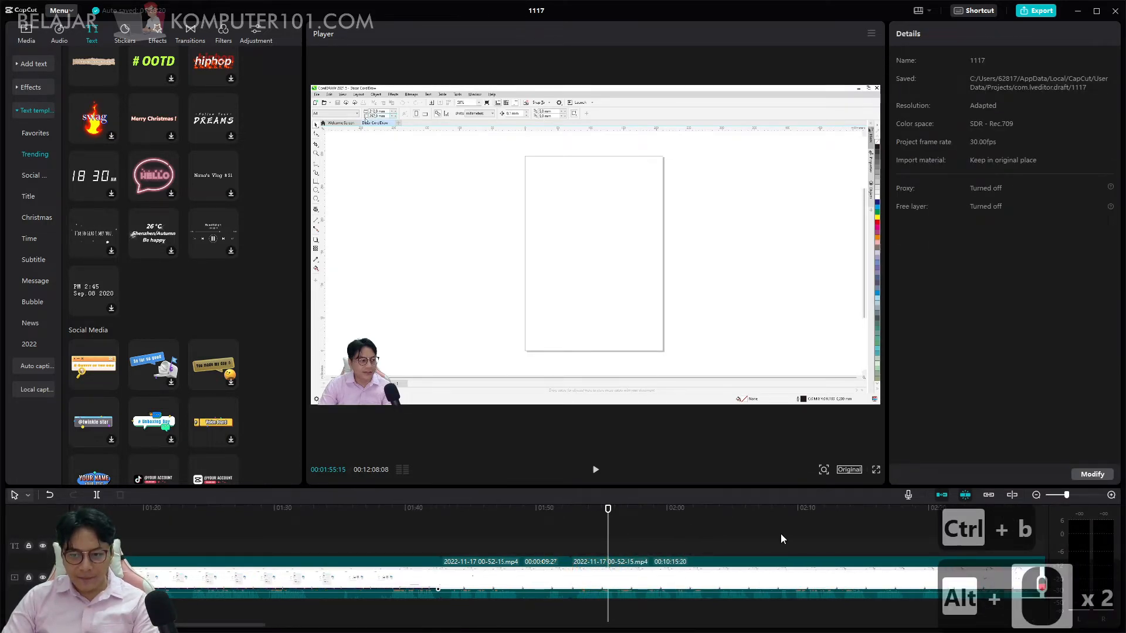
{"action": "scroll", "coordinate": [780, 539], "scroll_direction": "right", "scroll_amount": 3}
{"action": "scroll", "coordinate": [703, 533], "scroll_direction": "left", "scroll_amount": 2}
{"action": "scroll", "coordinate": [705, 533], "scroll_direction": "down", "scroll_amount": 2}
{"action": "scroll", "coordinate": [703, 532], "scroll_direction": "down", "scroll_amount": 4}
{"action": "scroll", "coordinate": [703, 532], "scroll_direction": "right", "scroll_amount": 4}
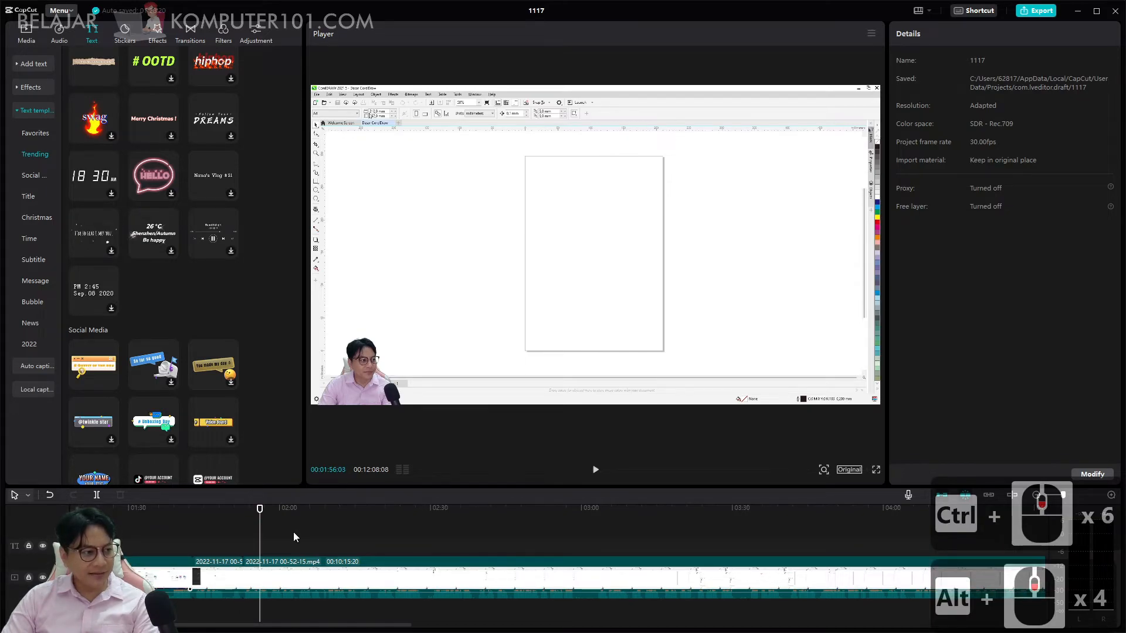
{"action": "scroll", "coordinate": [293, 533], "scroll_direction": "right", "scroll_amount": 3}
{"action": "scroll", "coordinate": [293, 533], "scroll_direction": "left", "scroll_amount": 6}
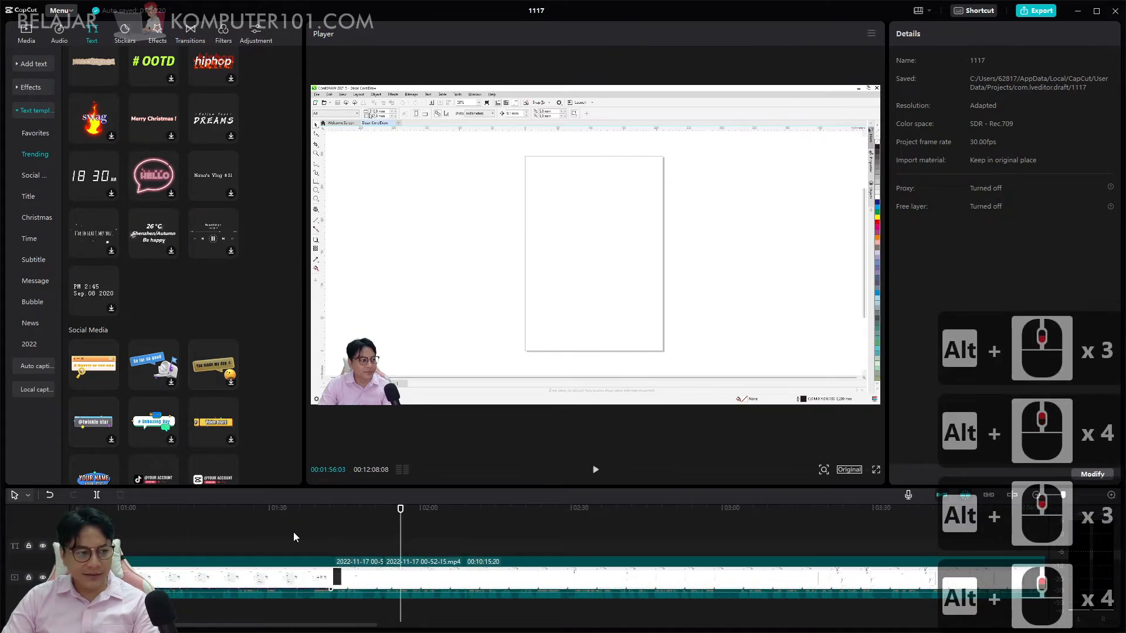
{"action": "scroll", "coordinate": [424, 532], "scroll_direction": "down", "scroll_amount": 8, "text": "ctrl"}
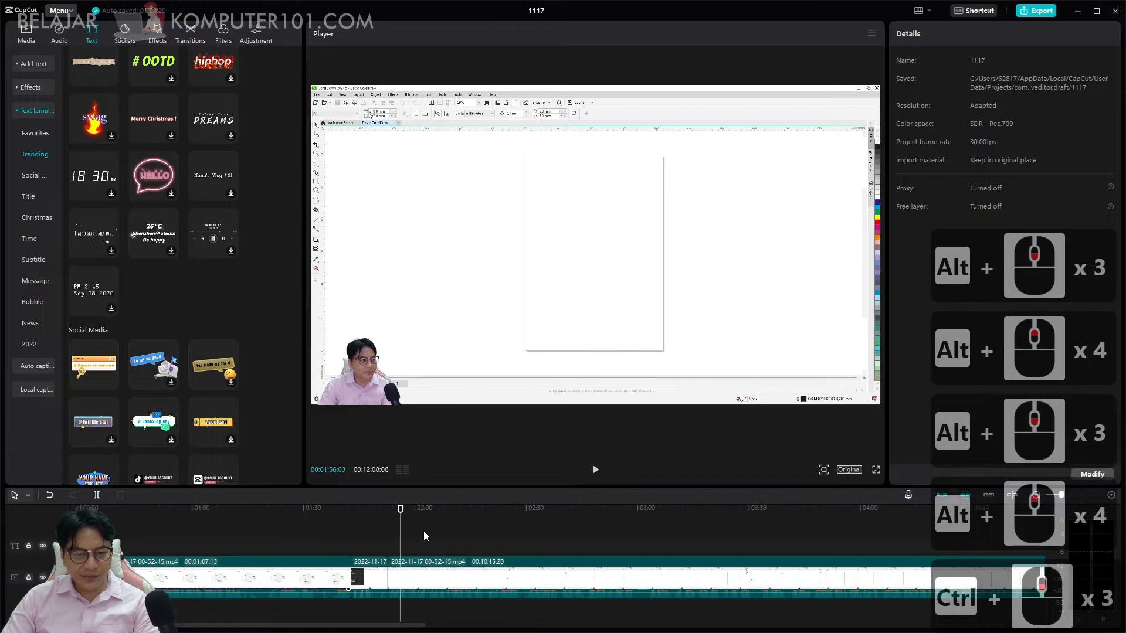
{"action": "scroll", "coordinate": [423, 532], "scroll_direction": "up", "scroll_amount": 1, "text": "ctrl"}
{"action": "scroll", "coordinate": [423, 533], "scroll_direction": "down", "scroll_amount": 4, "text": "ctrl"}
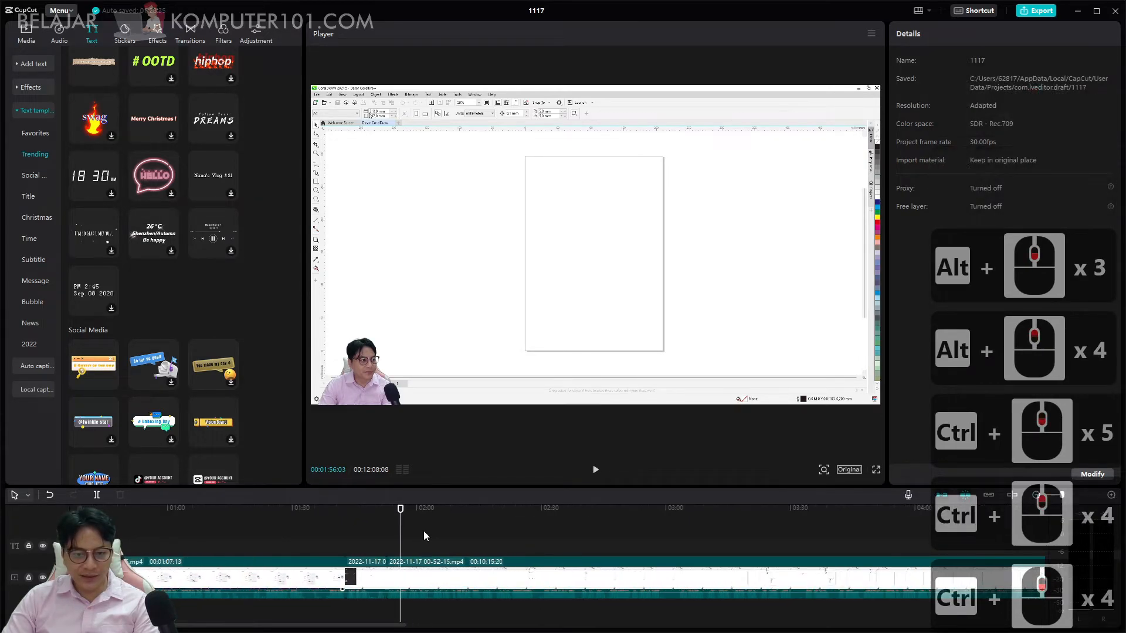
{"action": "scroll", "coordinate": [423, 532], "scroll_direction": "up", "scroll_amount": 4, "text": "ctrl"}
{"action": "scroll", "coordinate": [424, 532], "scroll_direction": "down", "scroll_amount": 1, "text": "ctrl"}
Find where the toolbox customisation list opens and add position and size keyframes to the clip at 00:02:38:05.
{"action": "left_click_drag", "start_coordinate": [410, 510], "coordinate": [559, 530]}
{"action": "key", "text": "space"}
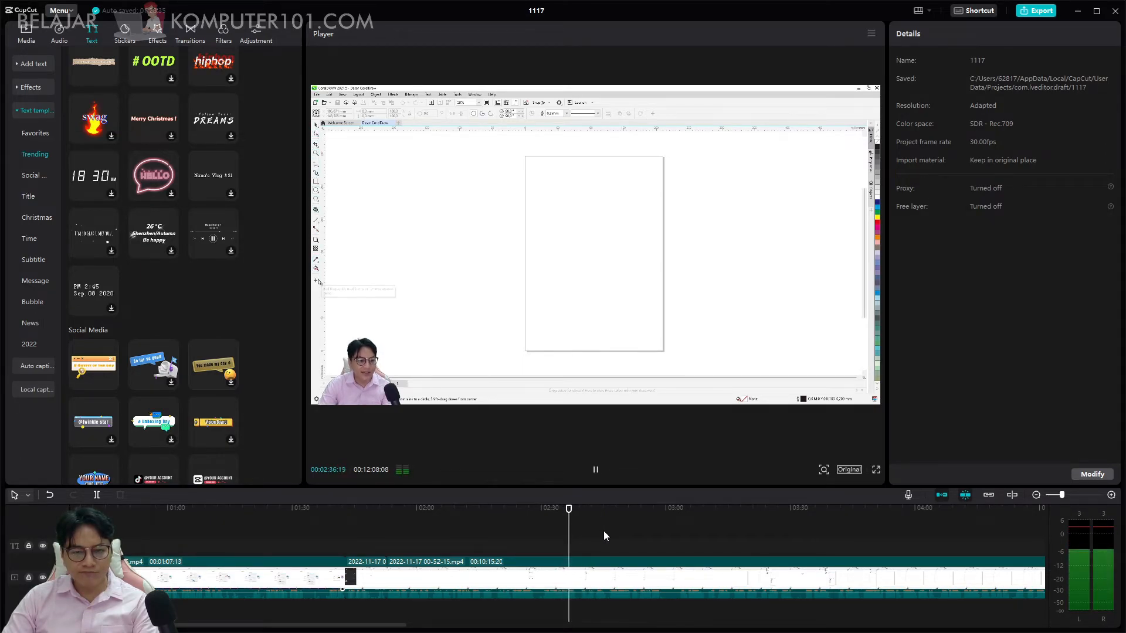
{"action": "key", "text": "space"}
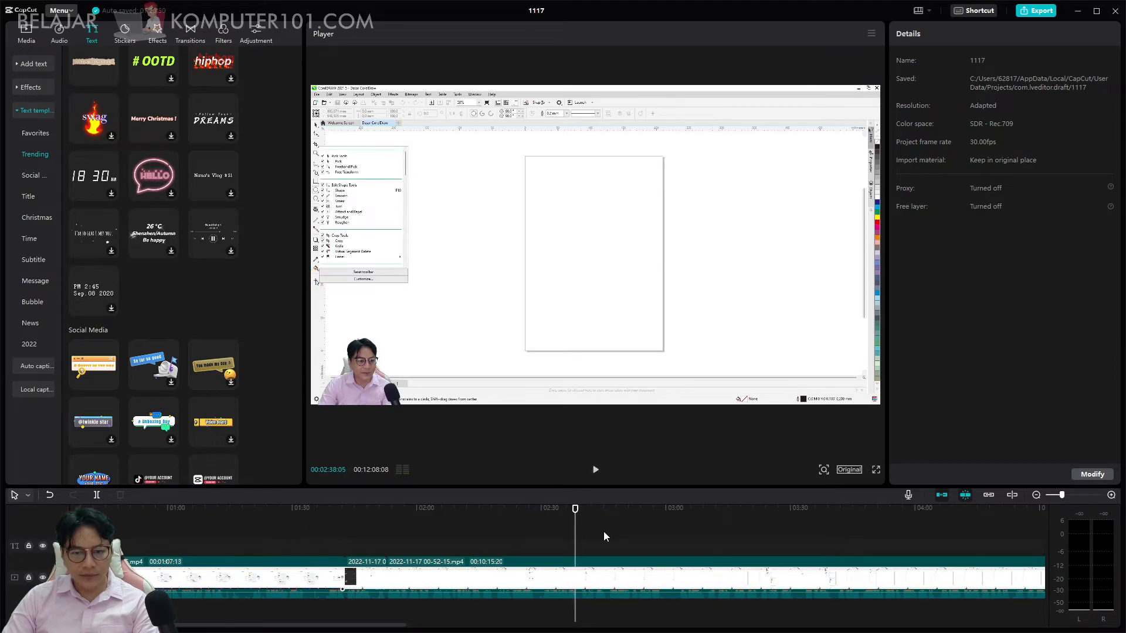
{"action": "left_click", "coordinate": [583, 569]}
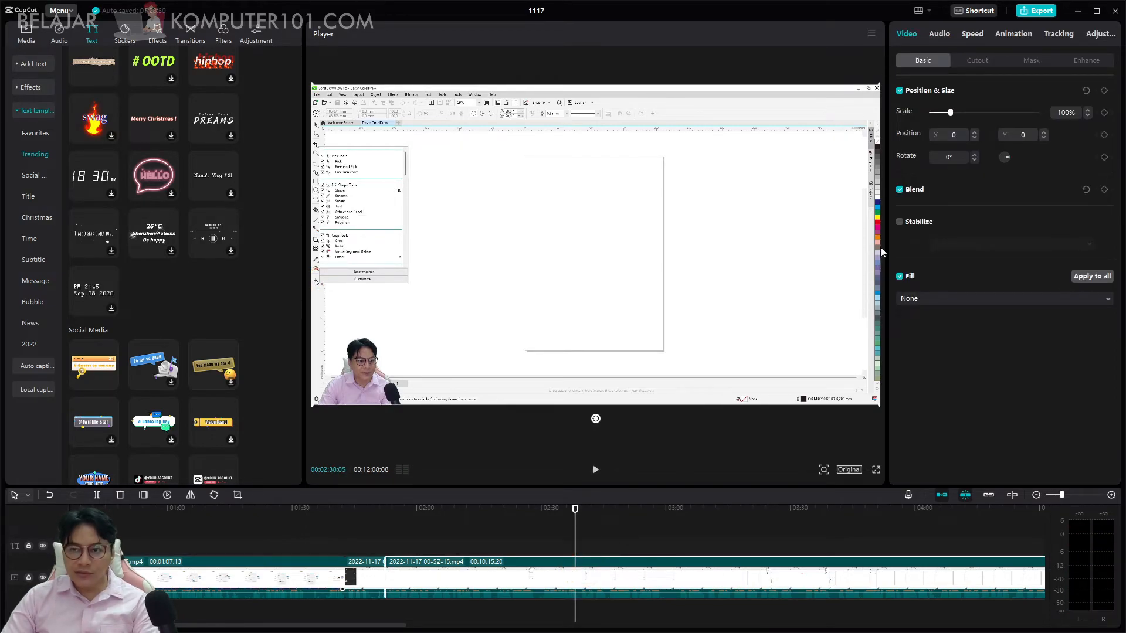
{"action": "left_click", "coordinate": [1104, 91]}
Add position and size keyframes at 00:02:38:27 and enlarge the picture's scale to 145%.
{"action": "left_click", "coordinate": [722, 401]}
{"action": "key", "text": "space"}
{"action": "key", "text": "space"}
{"action": "left_click", "coordinate": [1104, 91]}
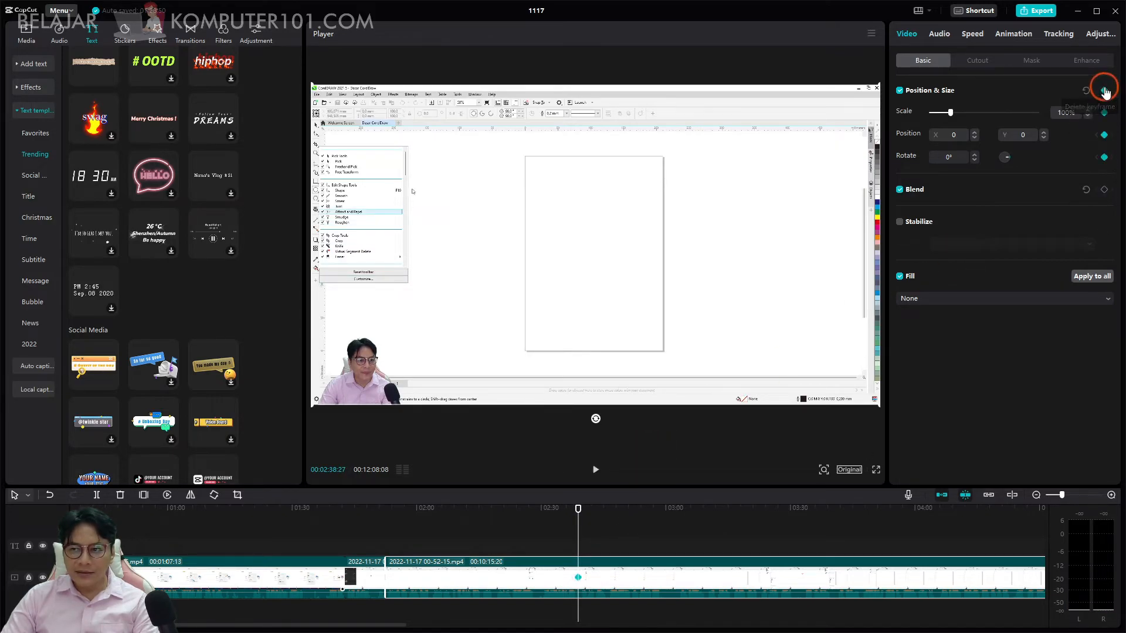
{"action": "left_click", "coordinate": [960, 115]}
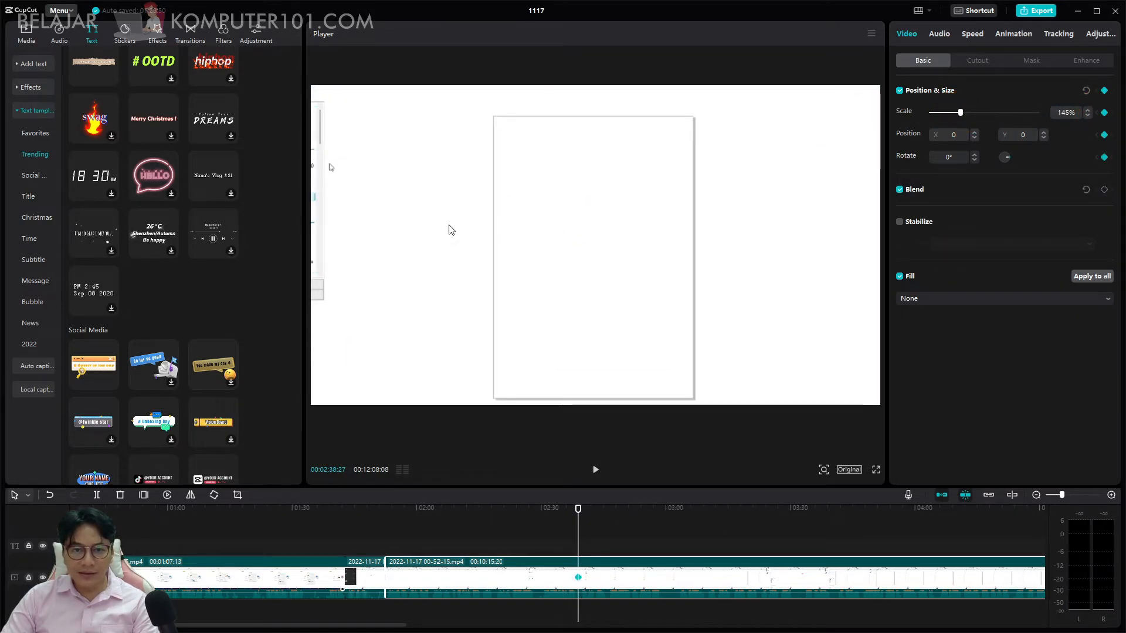
Shift the enlarged picture to position X 863, Y -392 to show the toolbox area and add position and size keyframes at 00:03:02:23.
{"action": "left_click_drag", "start_coordinate": [550, 245], "coordinate": [575, 287]}
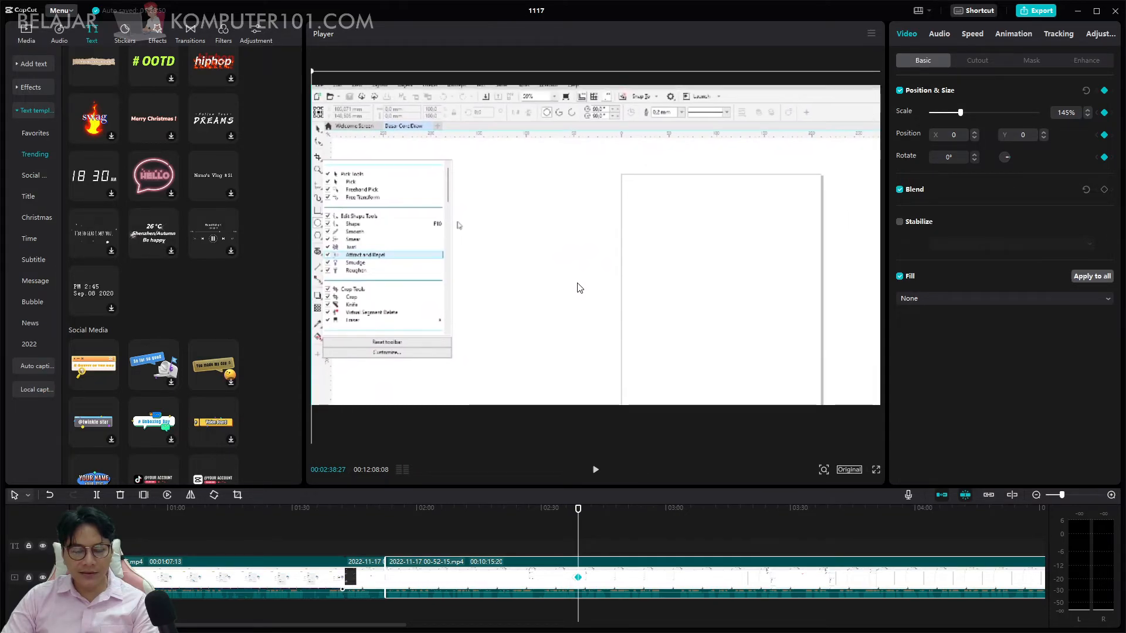
{"action": "left_click_drag", "start_coordinate": [600, 515], "coordinate": [676, 524]}
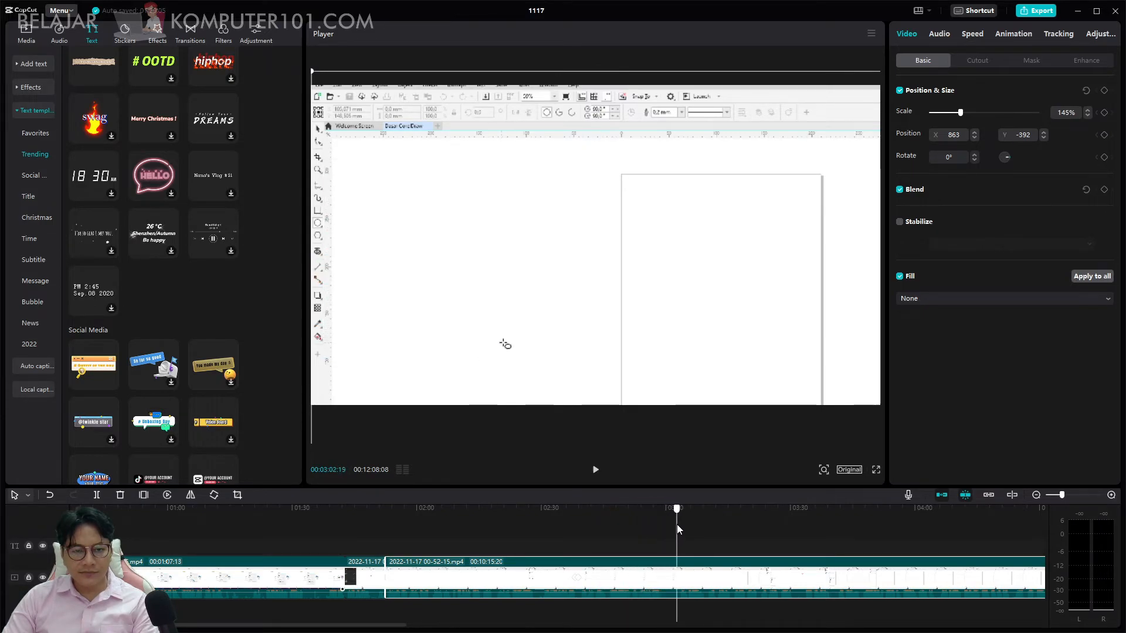
{"action": "left_click", "coordinate": [1104, 90]}
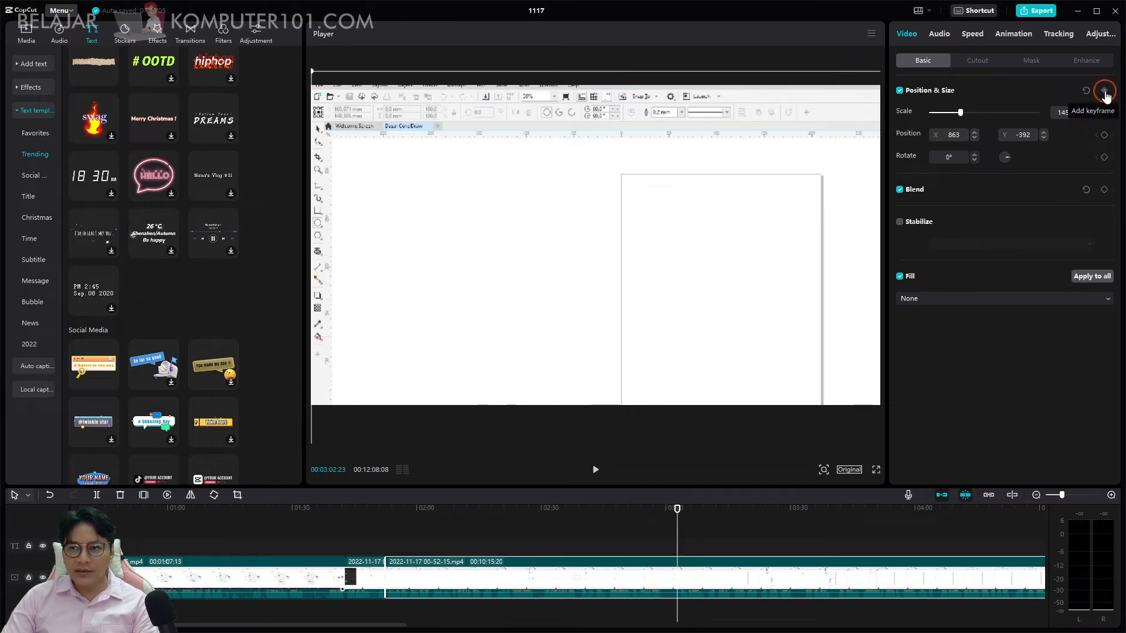
Add position and size keyframes at 00:03:04:06 and set the picture's scale to 100%.
{"action": "left_click_drag", "start_coordinate": [679, 510], "coordinate": [683, 510]}
{"action": "left_click", "coordinate": [1104, 90]}
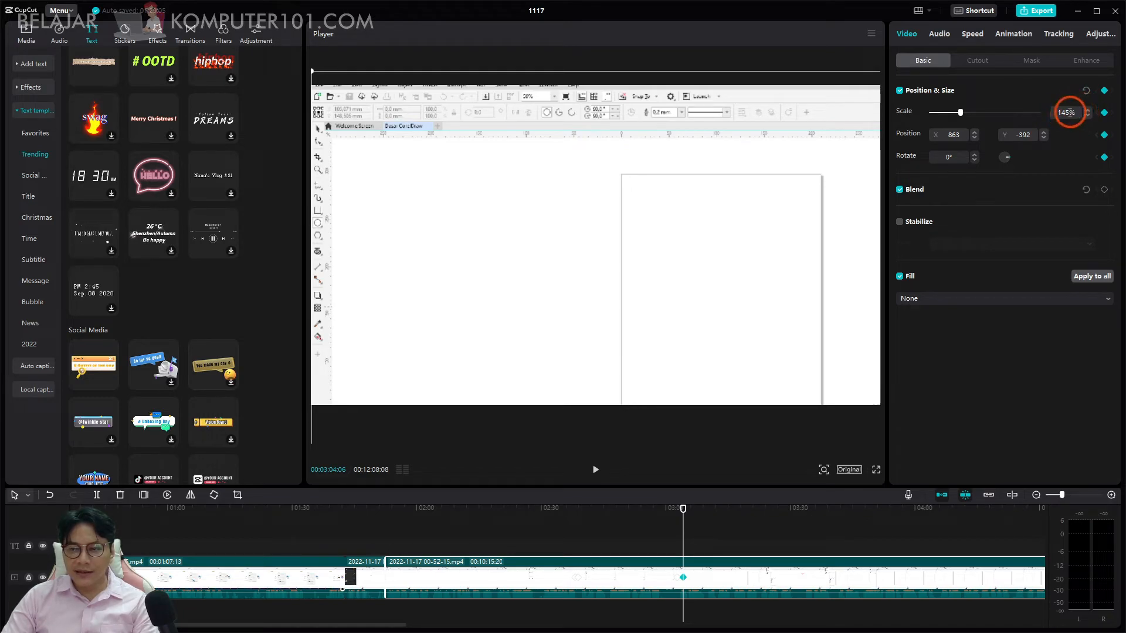
{"action": "left_click_drag", "start_coordinate": [1057, 112], "coordinate": [1080, 112]}
{"action": "type", "text": "10"}
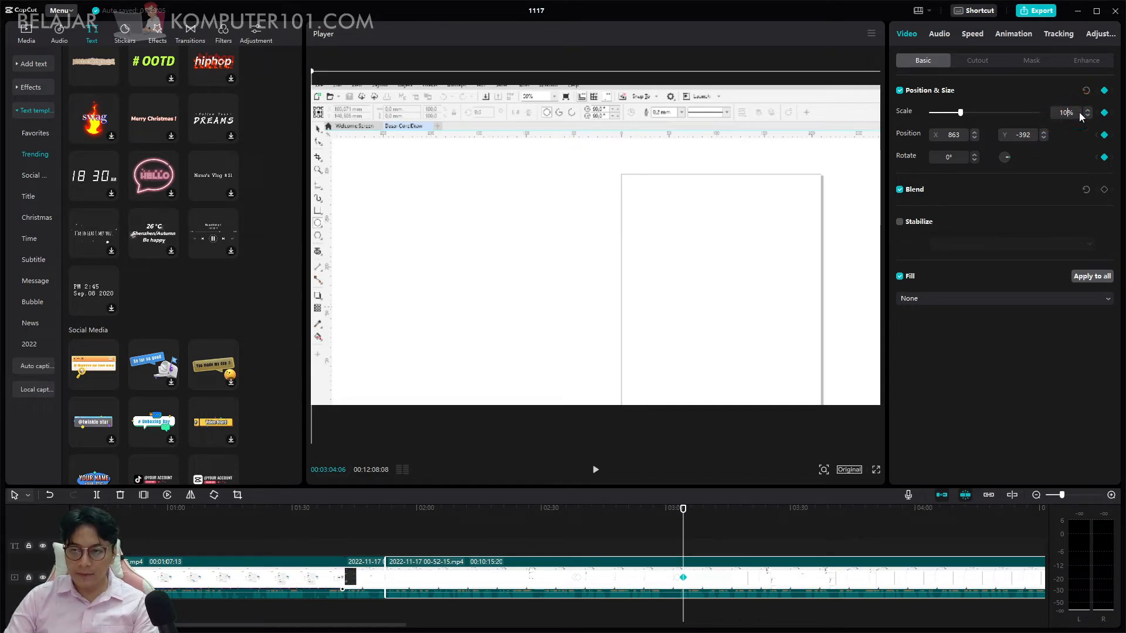
{"action": "type", "text": "0"}
{"action": "key", "text": "Return"}
Set the picture's position to X 0 and Y 0 at the 00:03:04:06 keyframe and play back from there.
{"action": "left_click", "coordinate": [972, 136]}
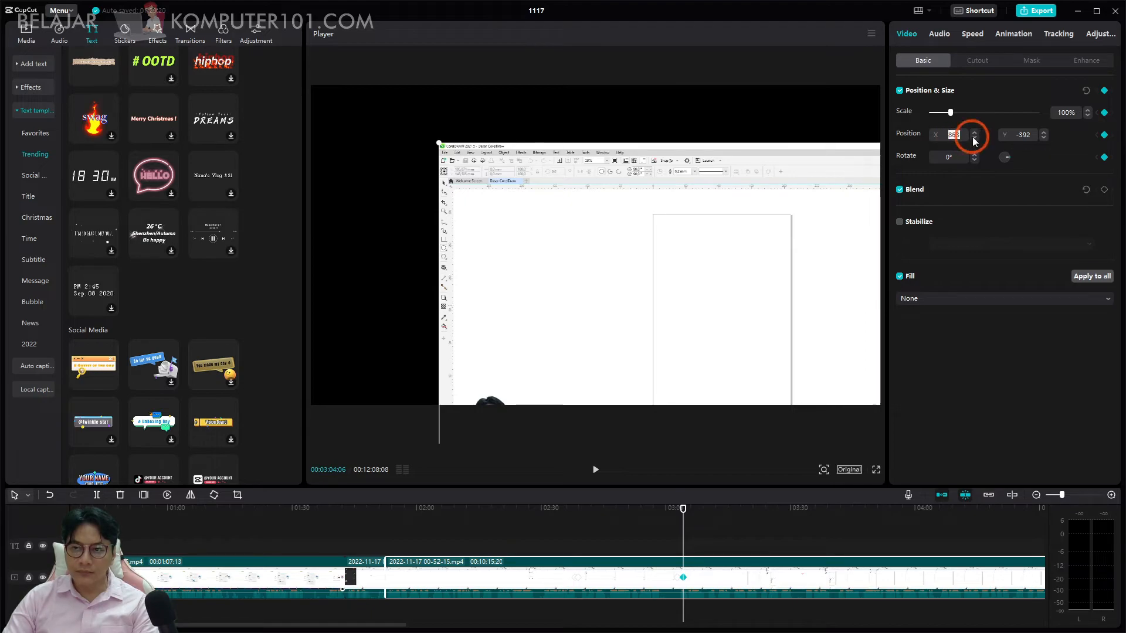
{"action": "type", "text": "0"}
{"action": "key", "text": "Return"}
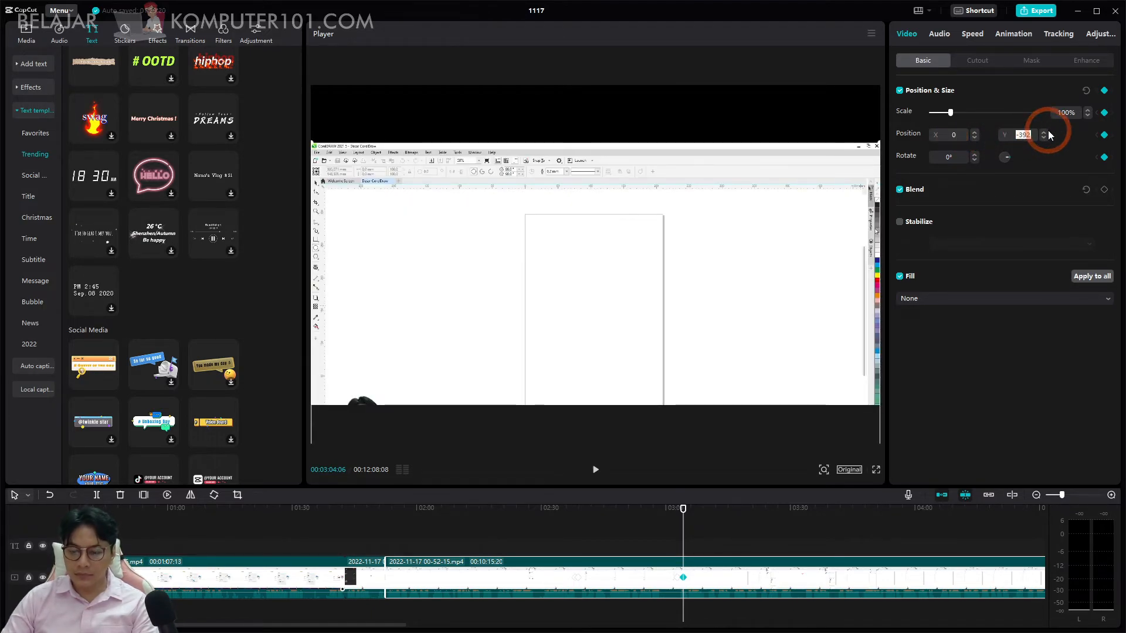
{"action": "type", "text": "0"}
{"action": "key", "text": "Return"}
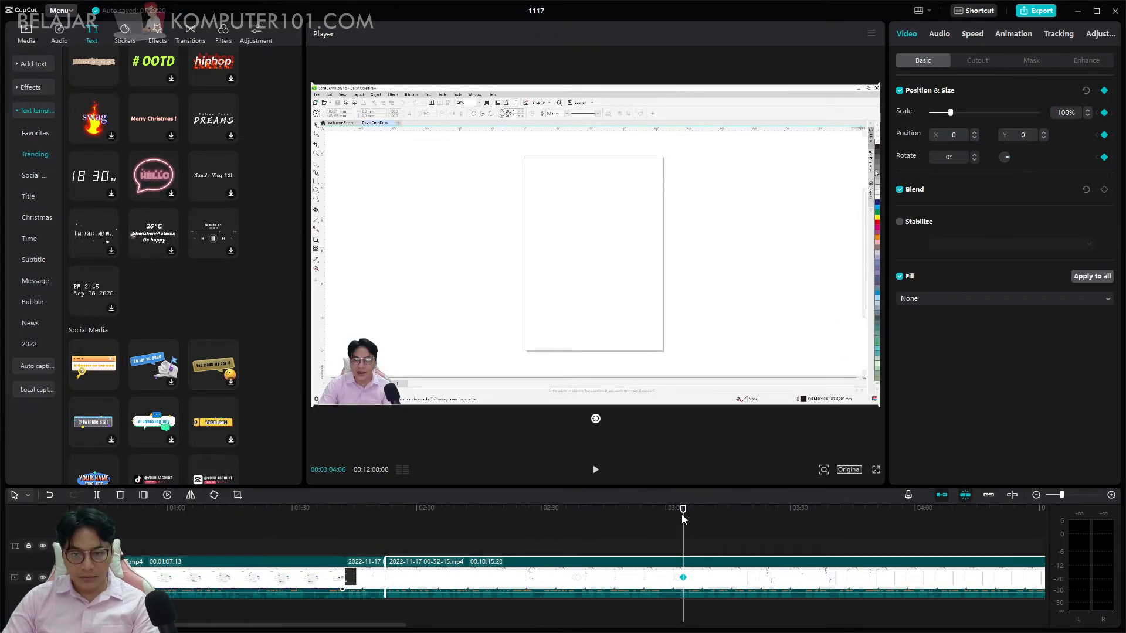
{"action": "key", "text": "space"}
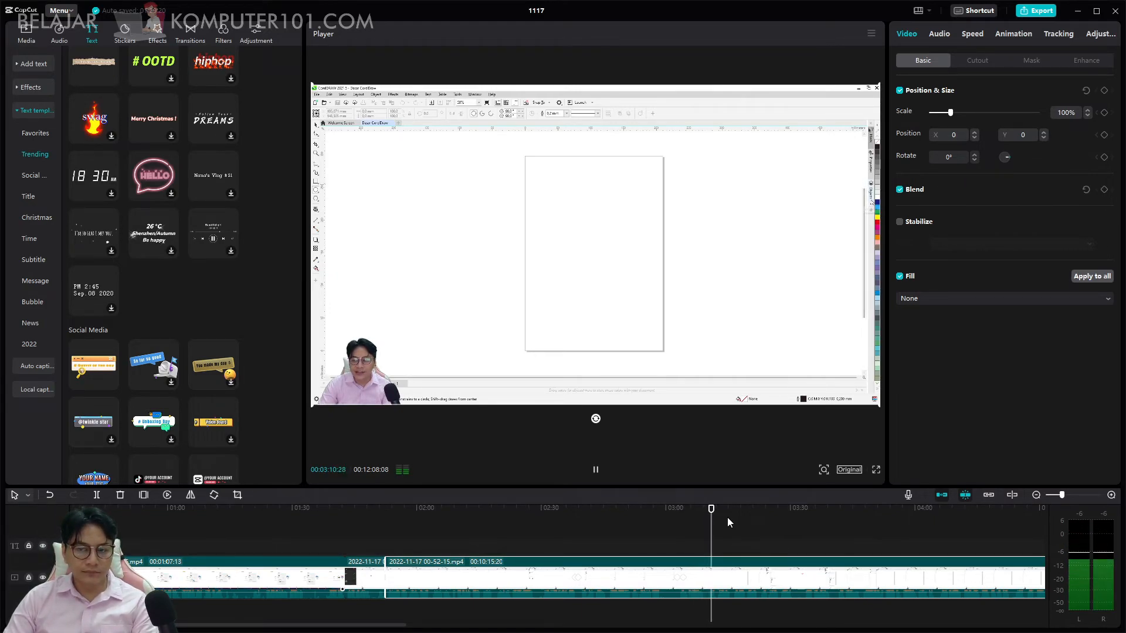
Split the last clip at 00:09:49:04 and at 00:10:28:08 and delete the section between the cuts.
{"action": "left_click_drag", "start_coordinate": [717, 508], "coordinate": [337, 529]}
{"action": "key", "text": "space"}
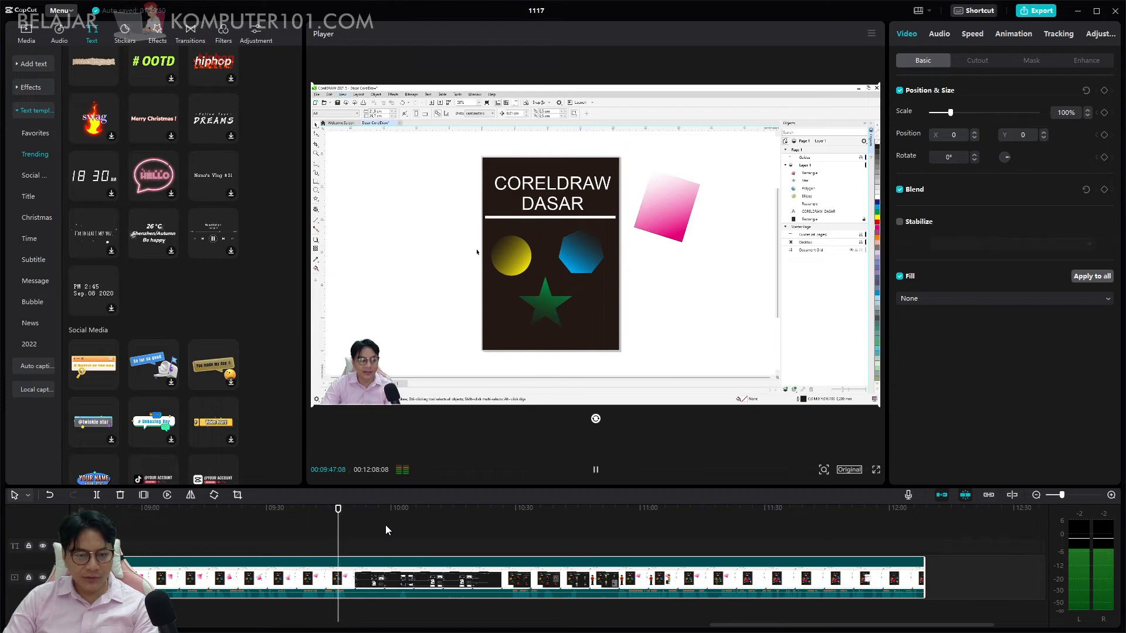
{"action": "key", "text": "space"}
{"action": "left_click", "coordinate": [367, 581]}
{"action": "key", "text": "ctrl+b"}
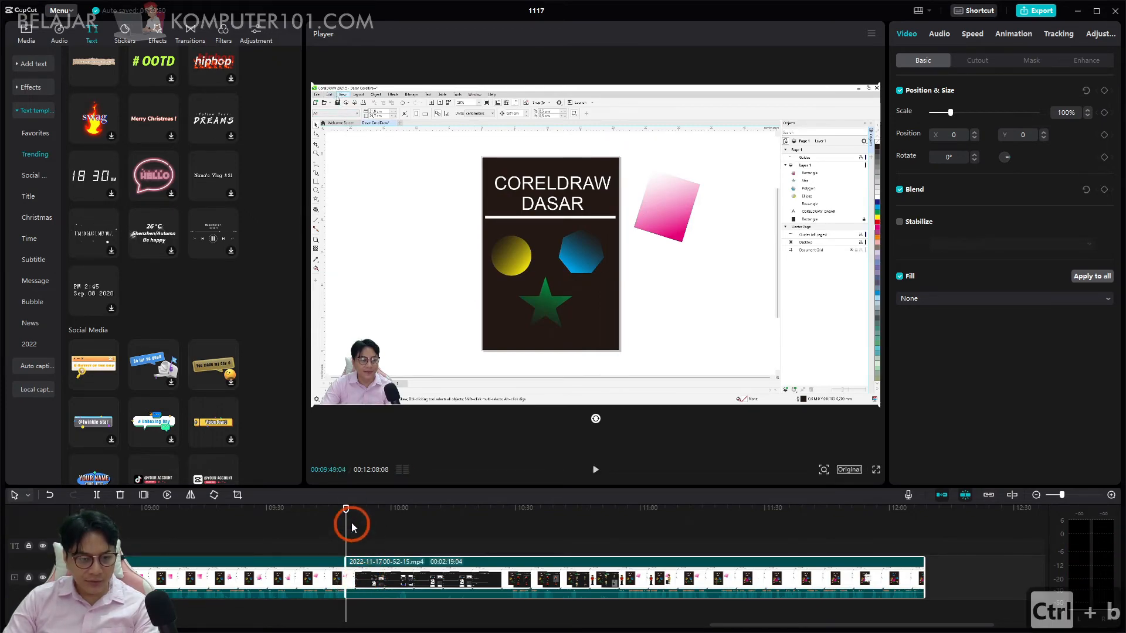
{"action": "left_click_drag", "start_coordinate": [345, 507], "coordinate": [509, 519]}
{"action": "left_click", "coordinate": [455, 569]}
{"action": "key", "text": "ctrl+b"}
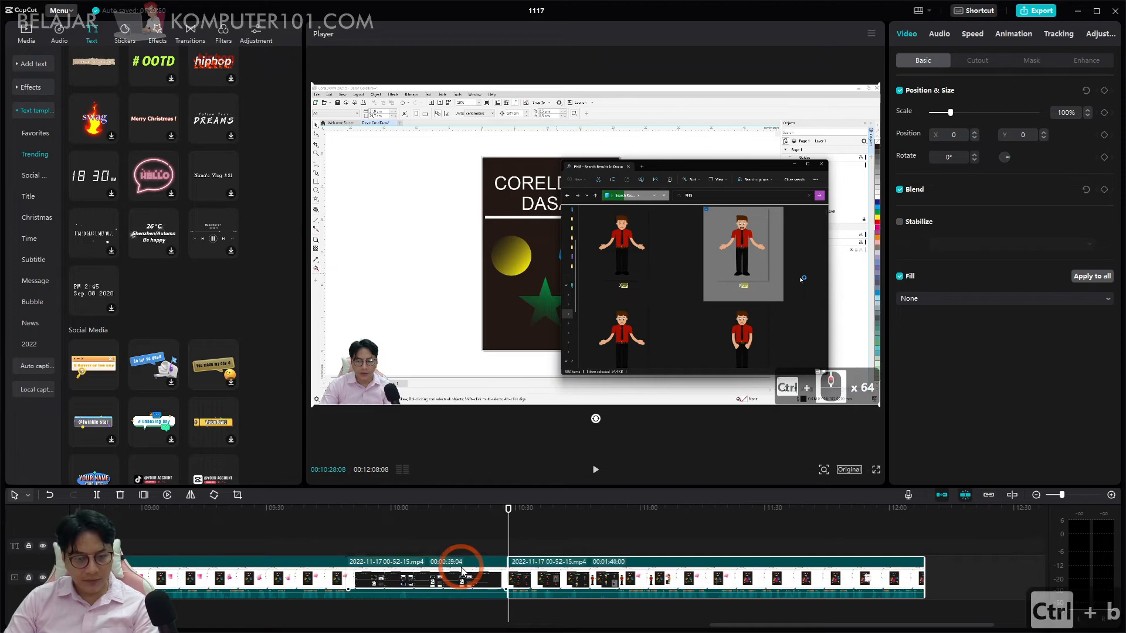
{"action": "key", "text": "Delete"}
Play back across the new cut and review the closing part of the video for further unwanted sections.
{"action": "left_click", "coordinate": [332, 512]}
{"action": "key", "text": "space"}
{"action": "left_click", "coordinate": [411, 537]}
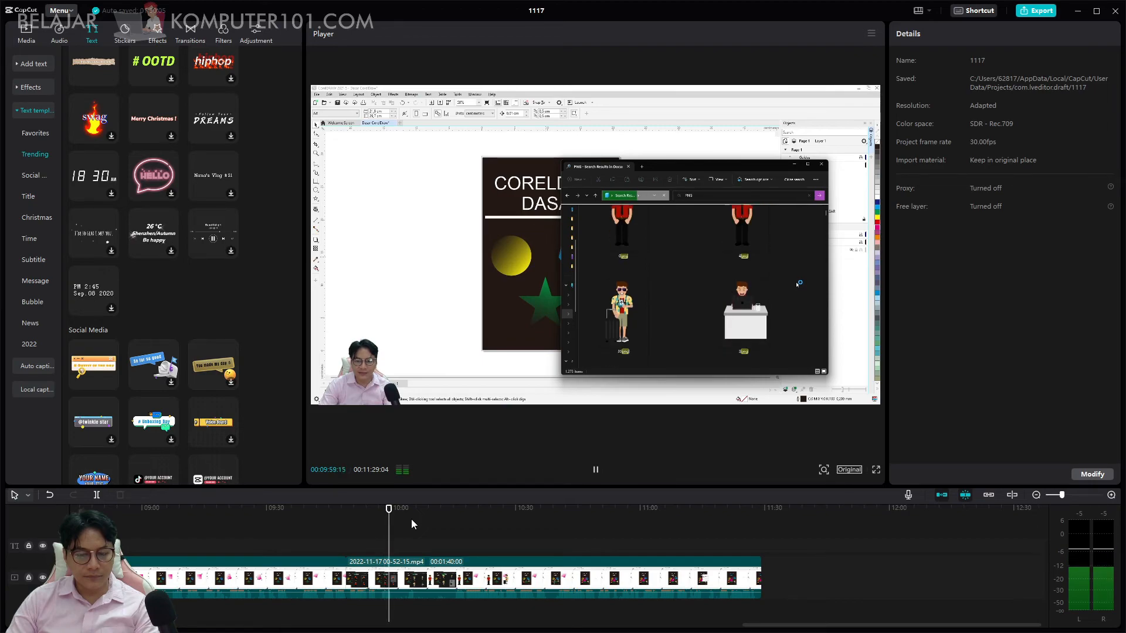
{"action": "left_click_drag", "start_coordinate": [391, 509], "coordinate": [707, 523]}
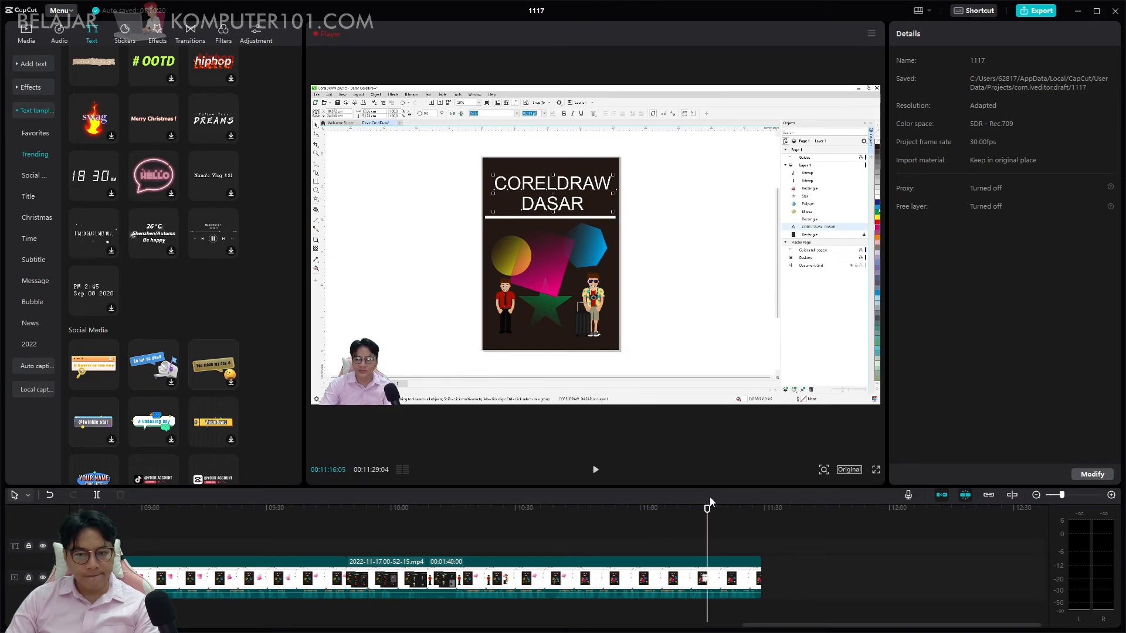
{"action": "left_click", "coordinate": [716, 508]}
{"action": "key", "text": "space"}
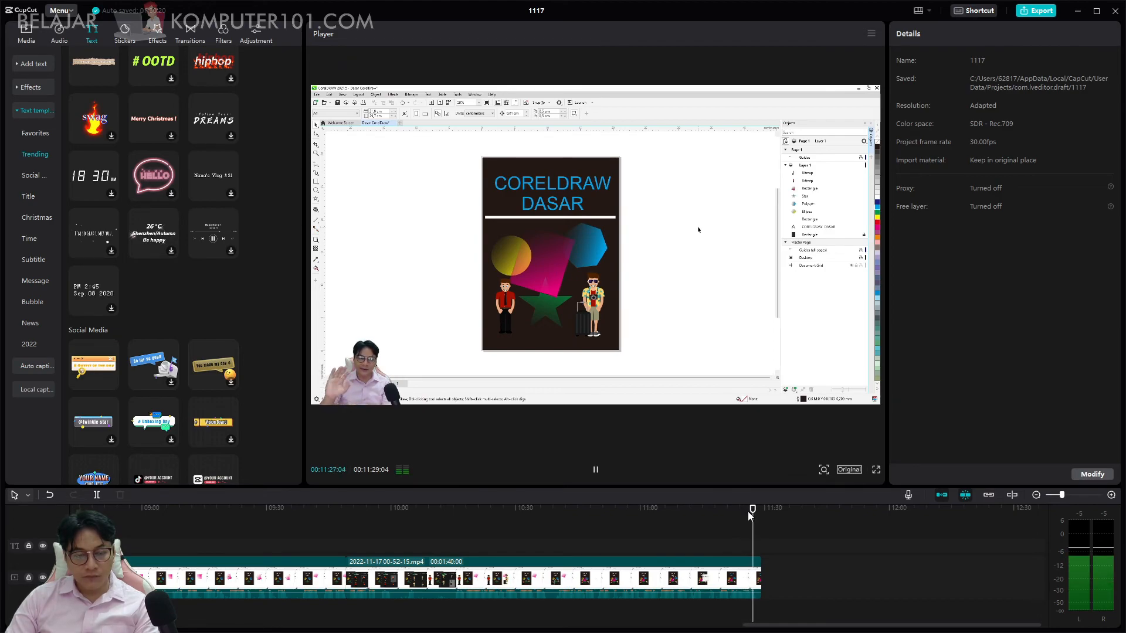
{"action": "key", "text": "space"}
{"action": "left_click_drag", "start_coordinate": [759, 509], "coordinate": [668, 510]}
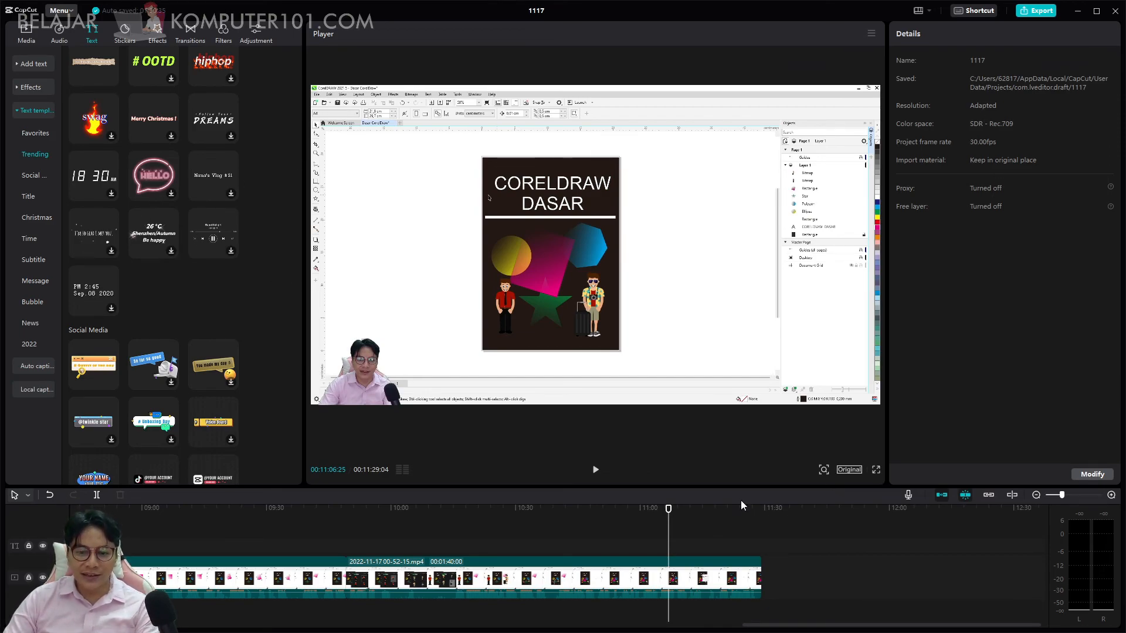
{"action": "left_click_drag", "start_coordinate": [687, 505], "coordinate": [738, 507]}
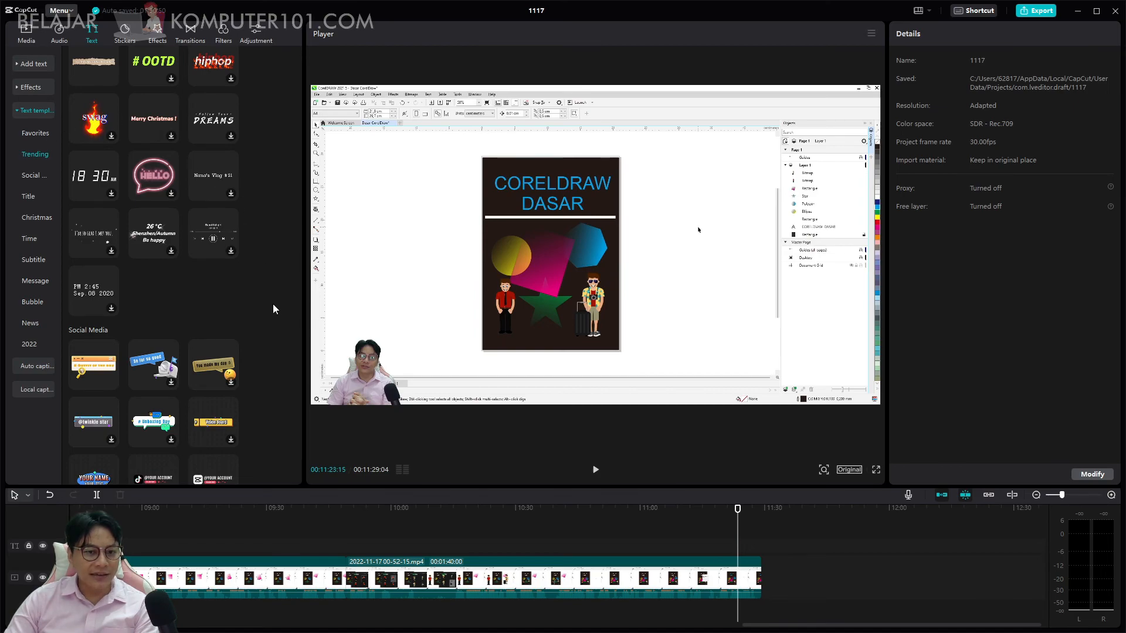
{"action": "scroll", "coordinate": [262, 309], "scroll_direction": "up", "scroll_amount": 3}
{"action": "scroll", "coordinate": [261, 309], "scroll_direction": "down", "scroll_amount": 8}
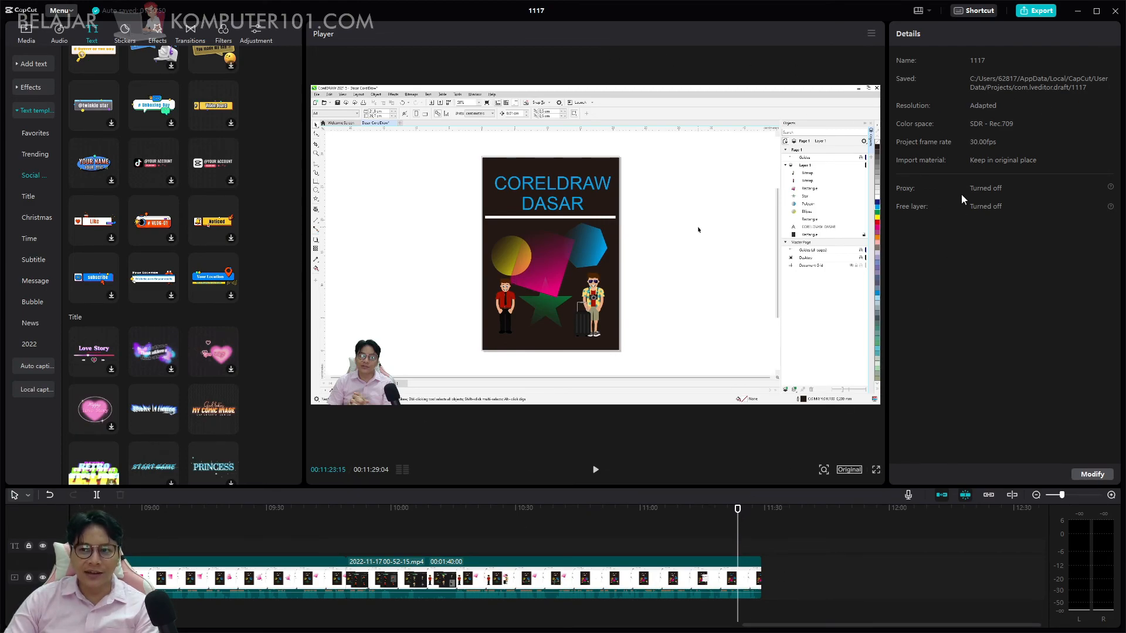
Export the finished video with the title "Coreldraw dasar 1".
{"action": "left_click", "coordinate": [1038, 11]}
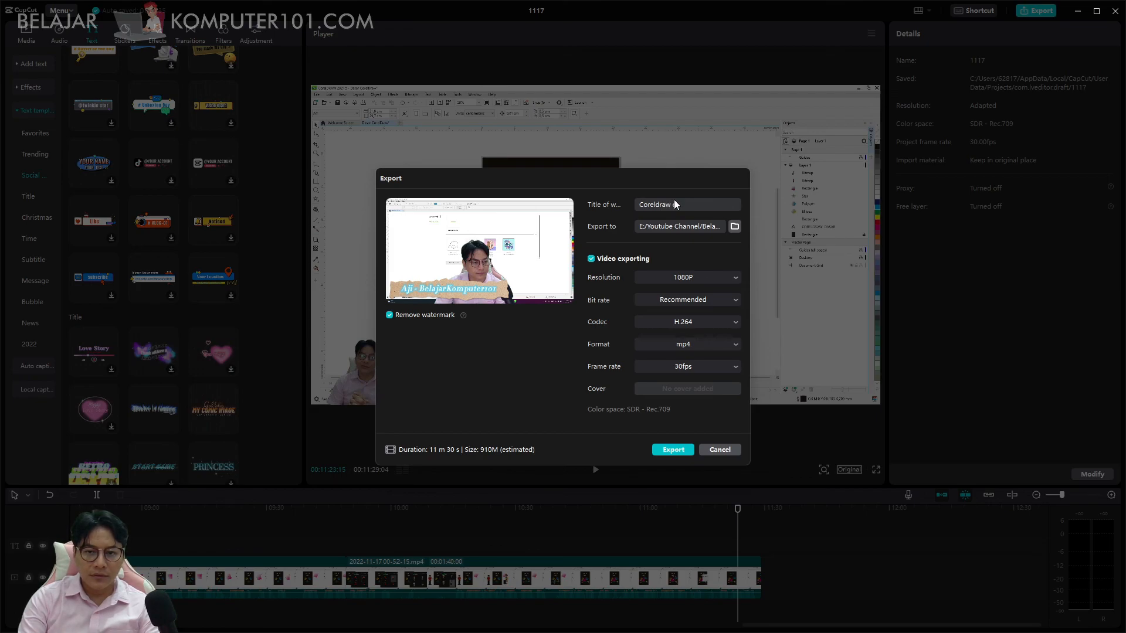
{"action": "type", "text": "101"}
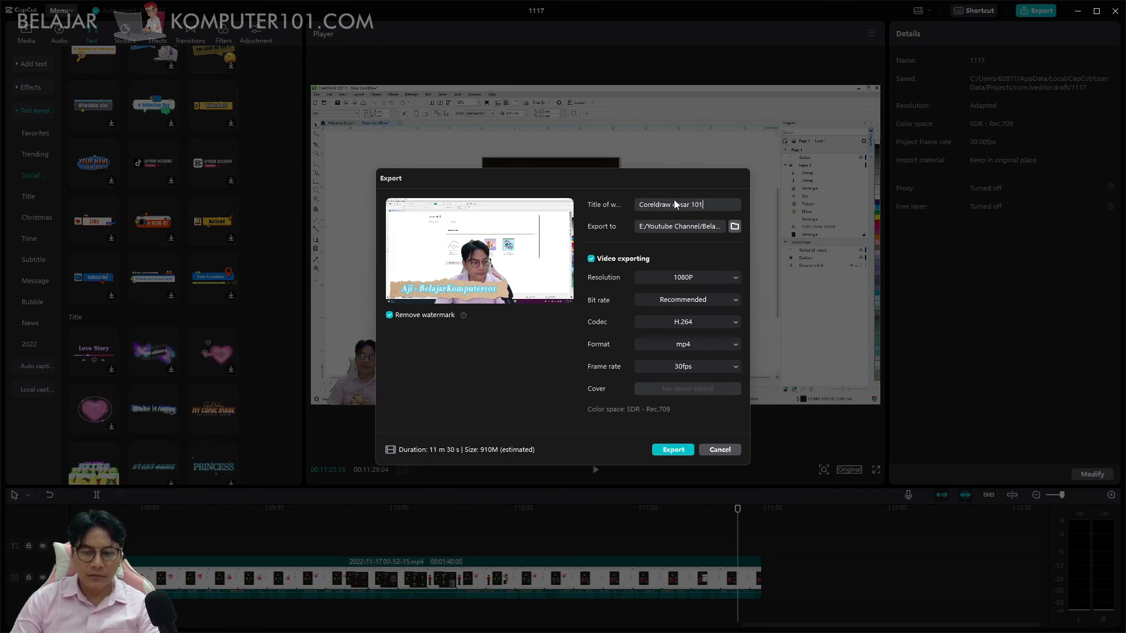
{"action": "left_click", "coordinate": [658, 450]}
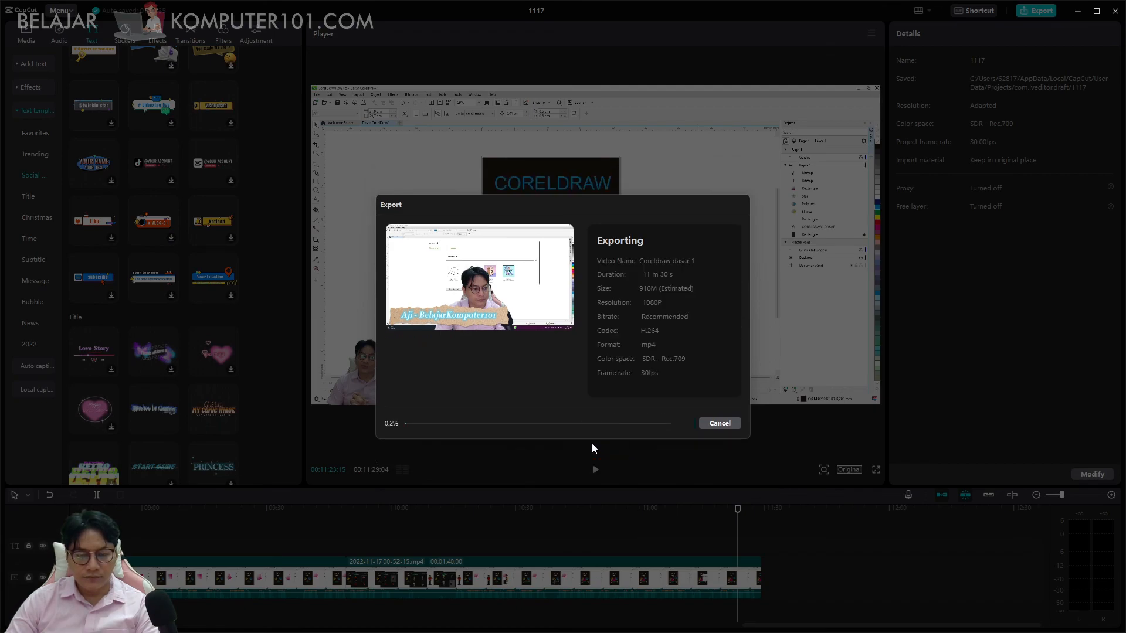